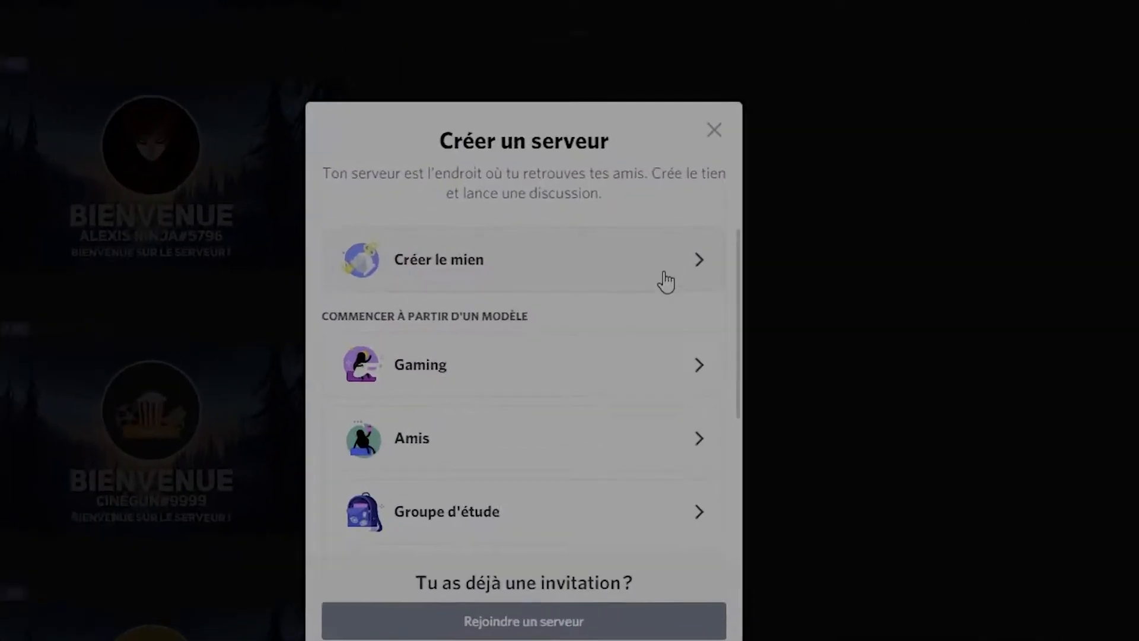
Create a custom server from scratch (Créer le mien) and name it "Tuto youtube"
left_click(659, 285)
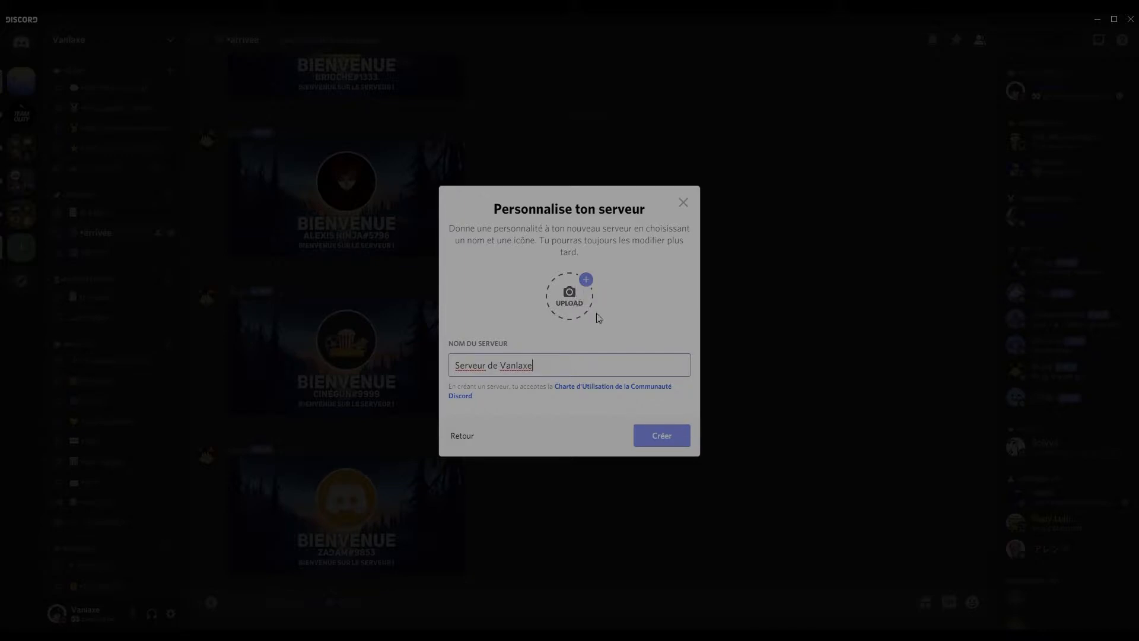
left_click_drag(587, 364, 392, 368)
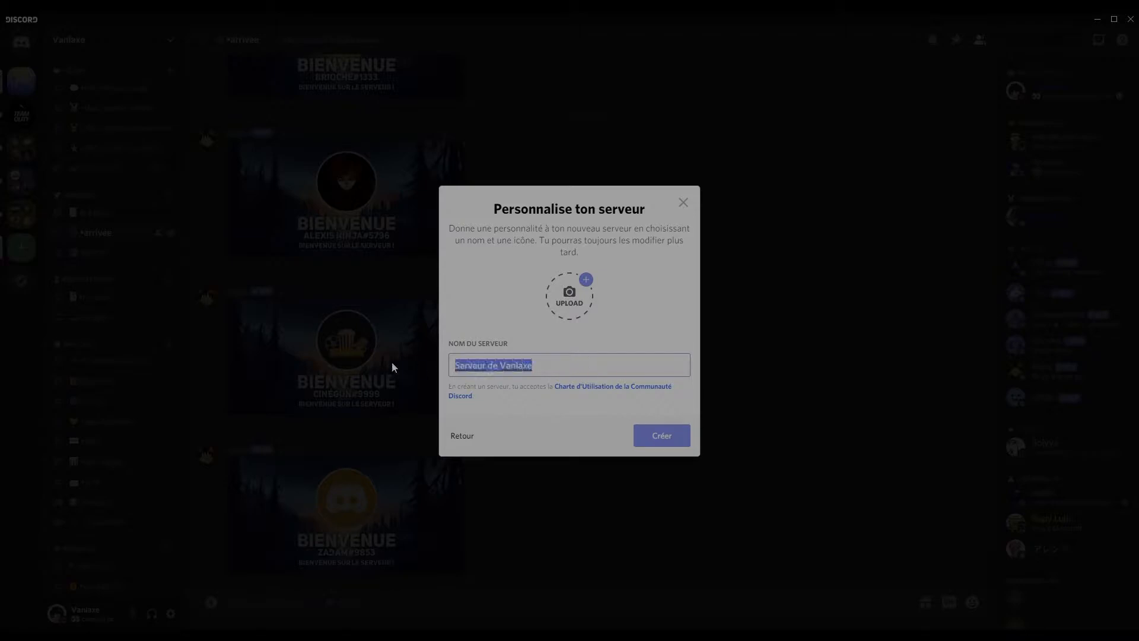
key("BackSpace")
type("T")
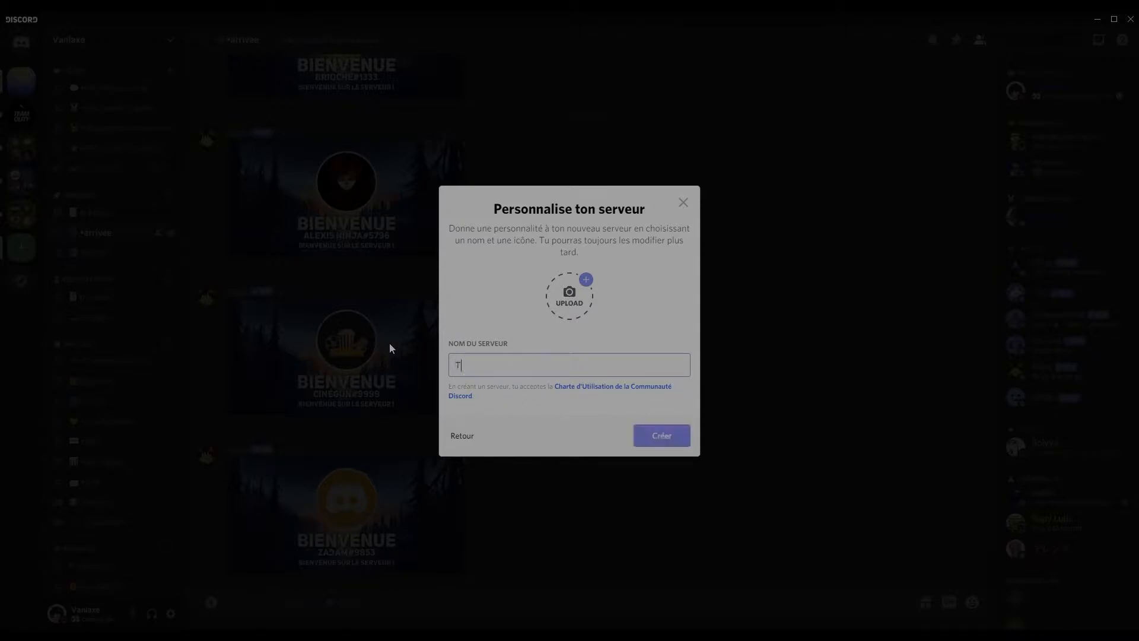
type("utu")
key("BackSpace")
type("o youtube")
left_click(765, 468)
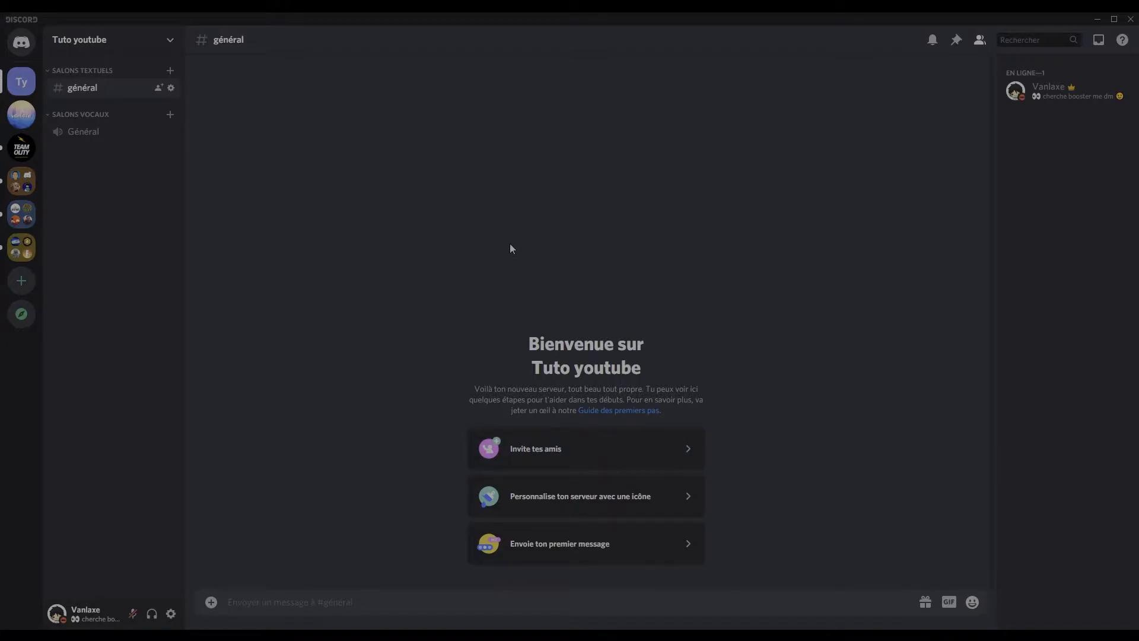
Add a new role named "Fondateur" in the role settings of the Tuto youtube server
left_click(171, 39)
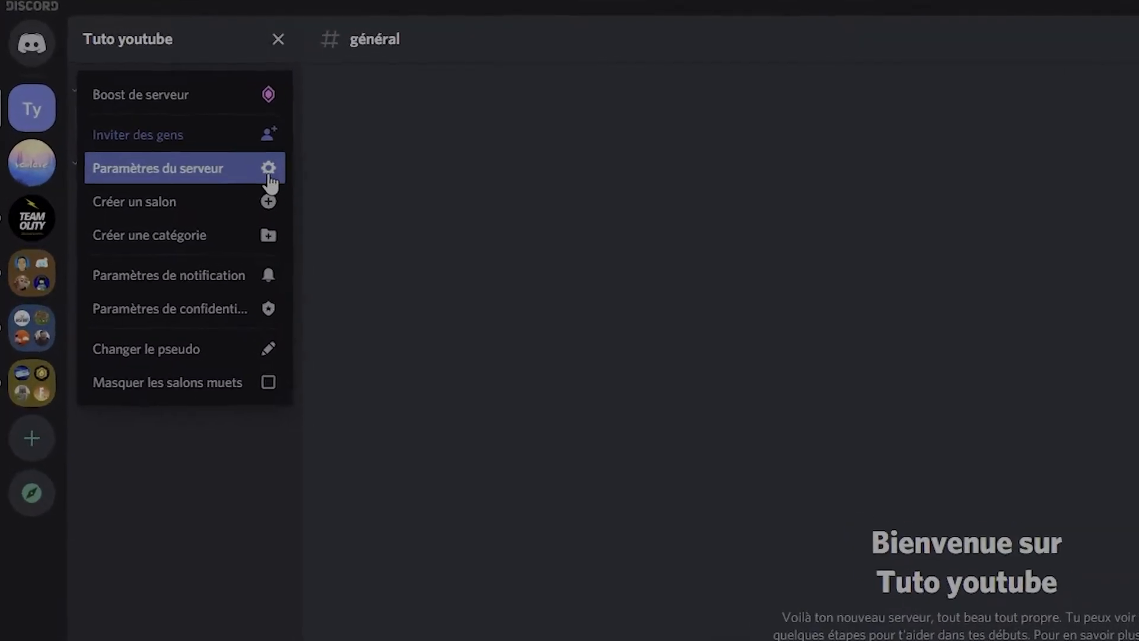
left_click(192, 131)
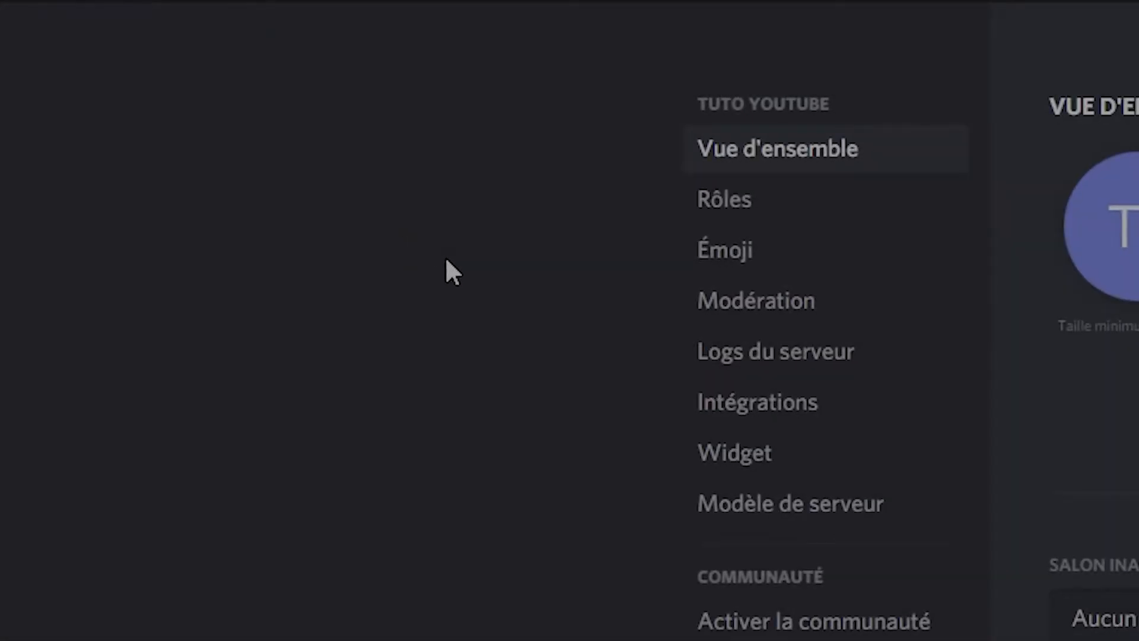
left_click(723, 205)
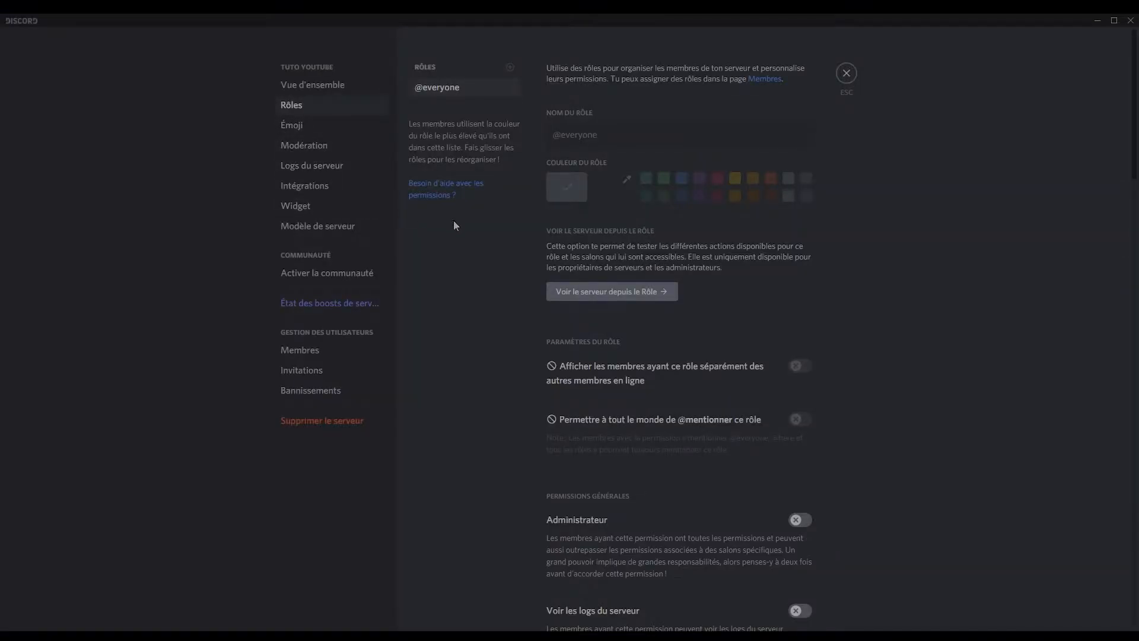
left_click(511, 69)
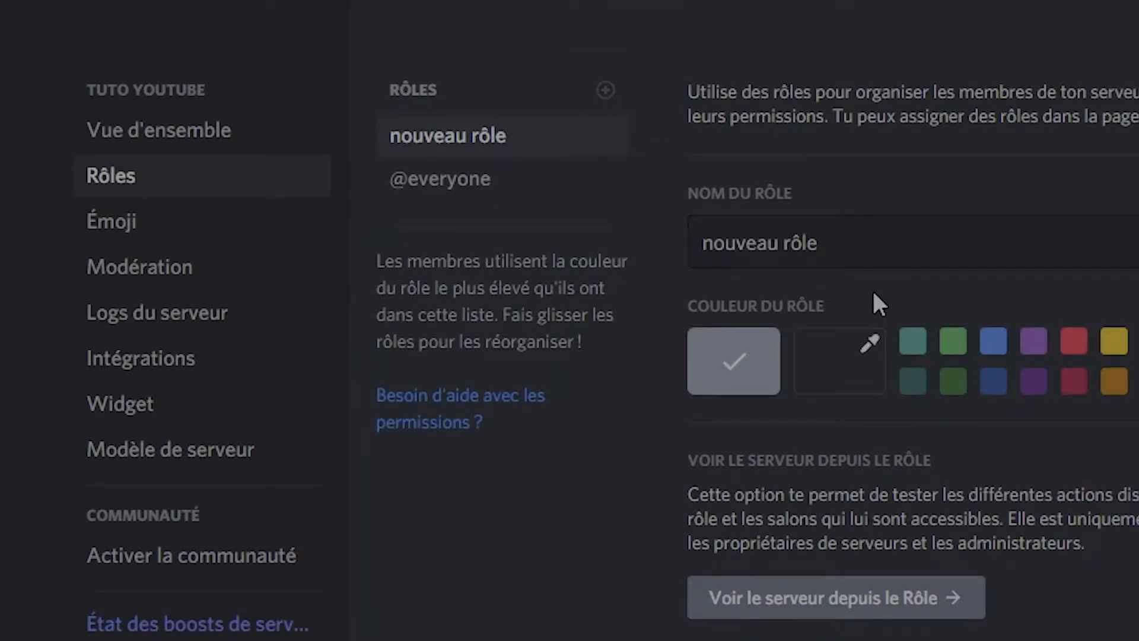
left_click_drag(856, 243, 624, 244)
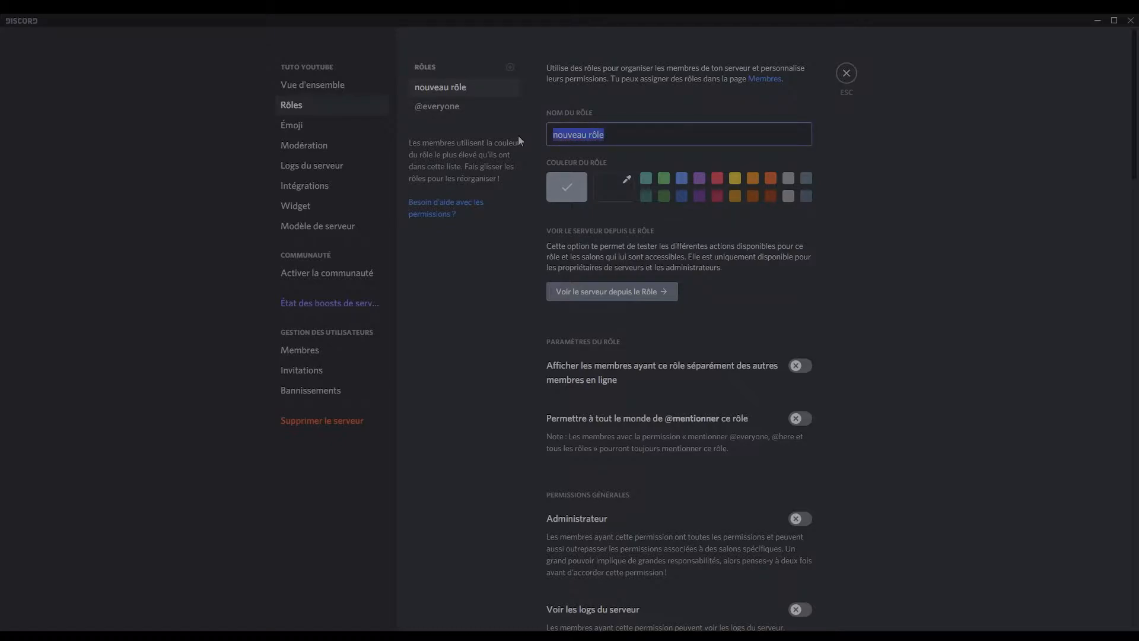
key("BackSpace")
type("Fo")
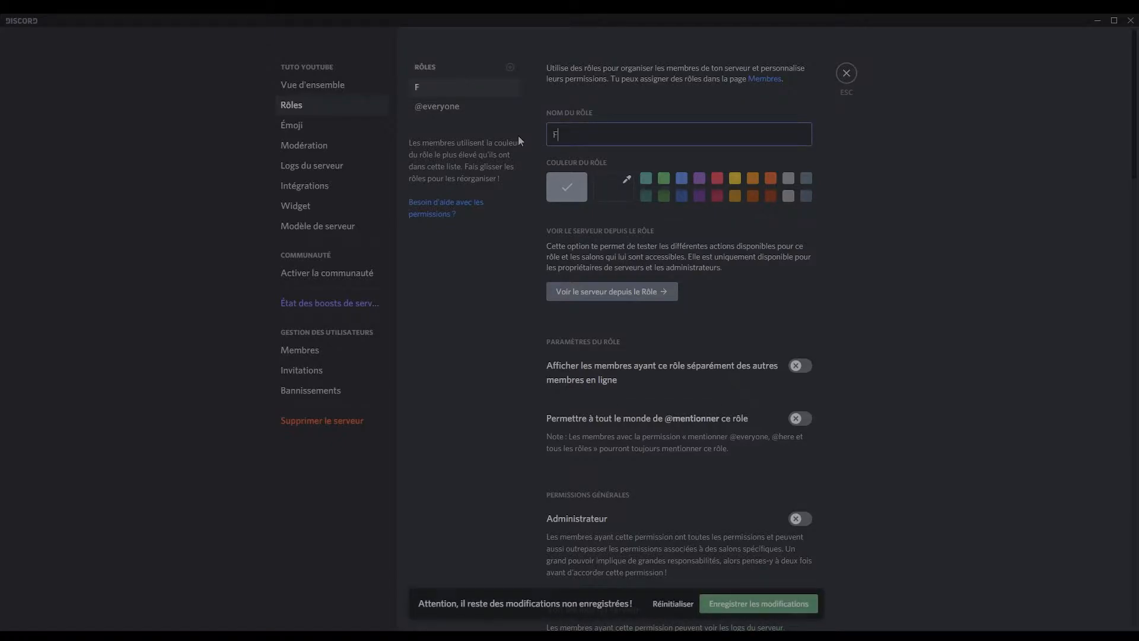
type("ndateur")
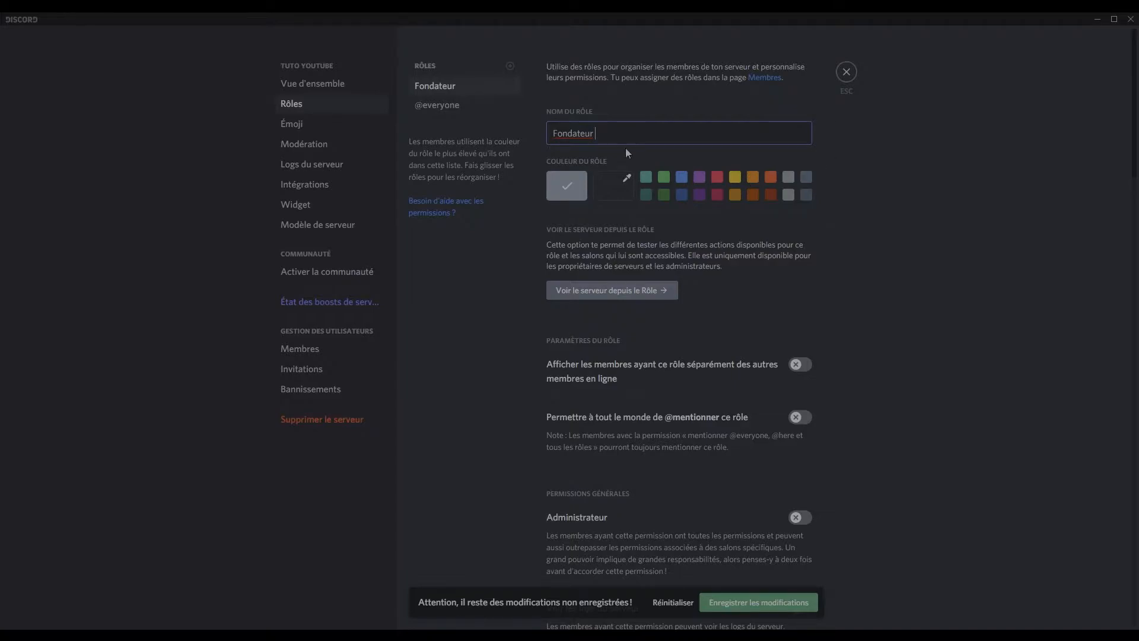
Set the Fondateur role's colour to a custom red, #e41515
scroll(612, 184, "down", 1)
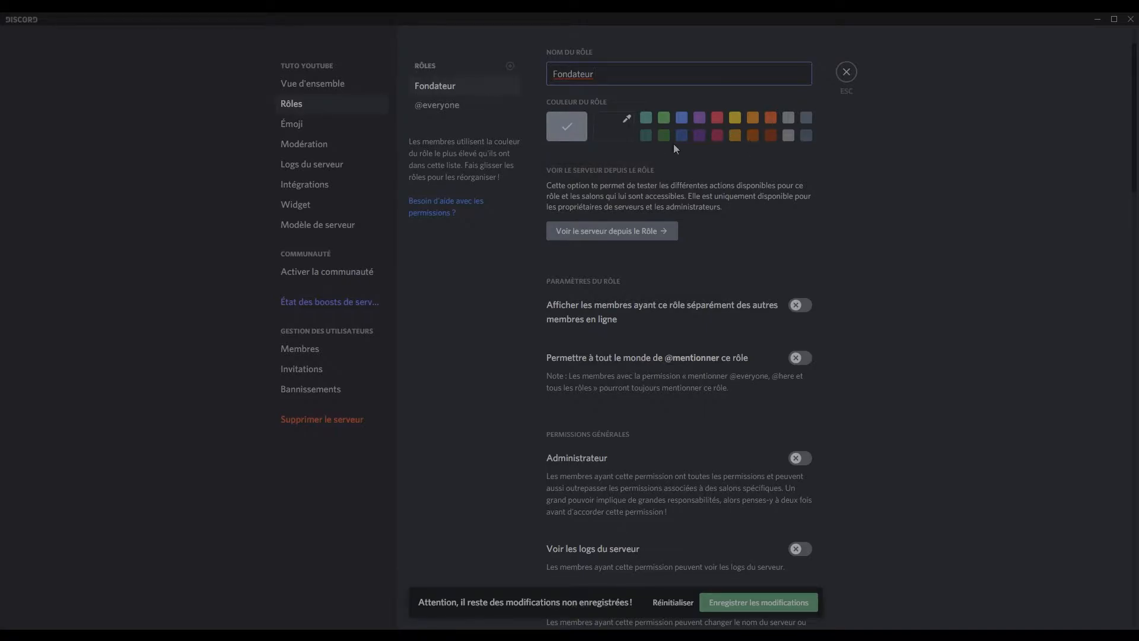
left_click(620, 123)
left_click(713, 163)
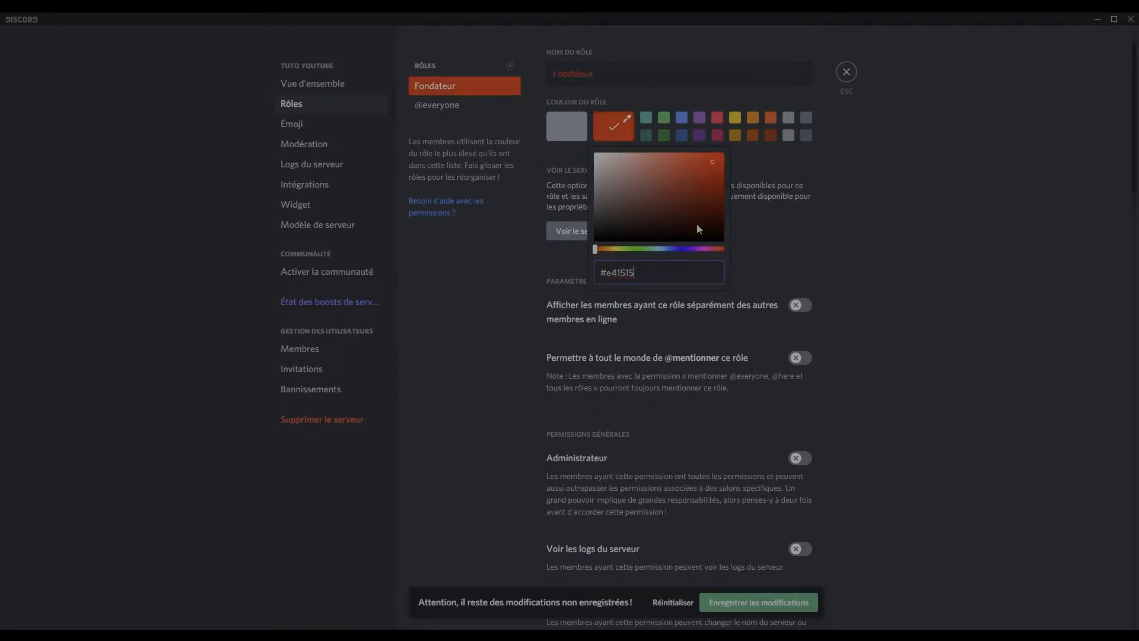
left_click(949, 321)
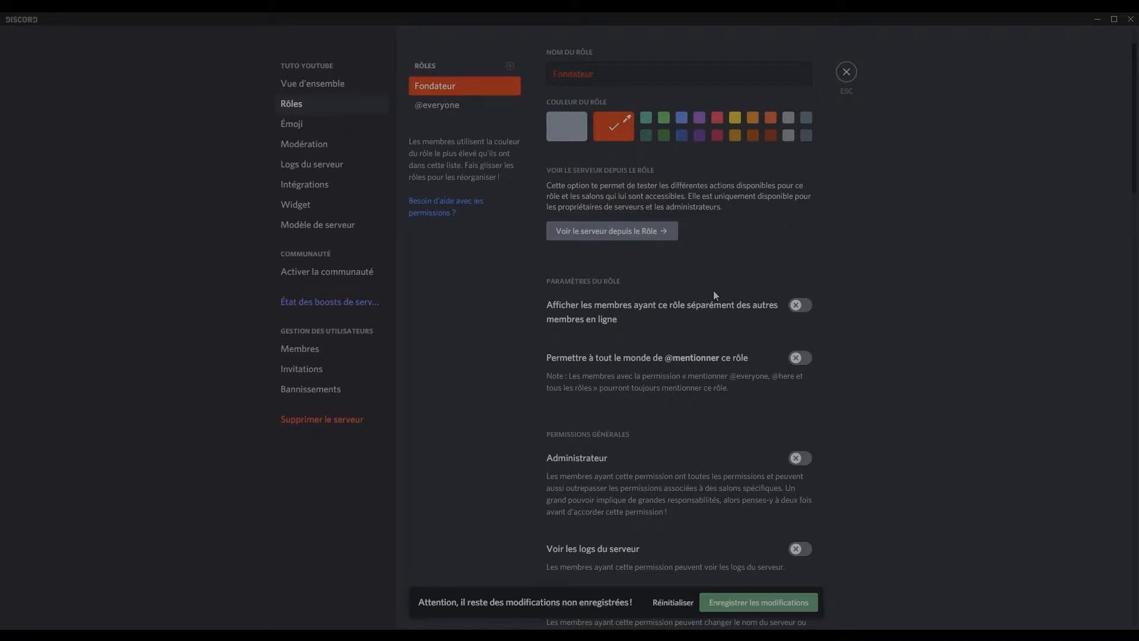
left_click(805, 306)
left_click(800, 358)
scroll(618, 350, "down", 4)
scroll(611, 321, "down", 2)
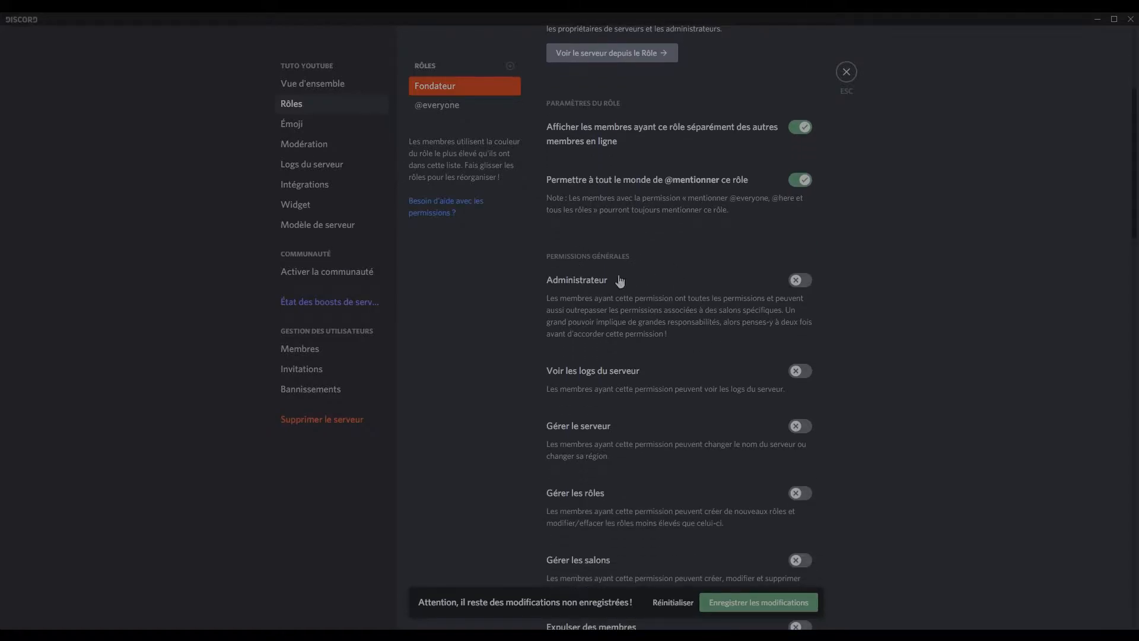
Grant the Fondateur role the Administrateur and "Voir les logs du serveur" permissions
left_click(800, 280)
scroll(746, 335, "down", 1)
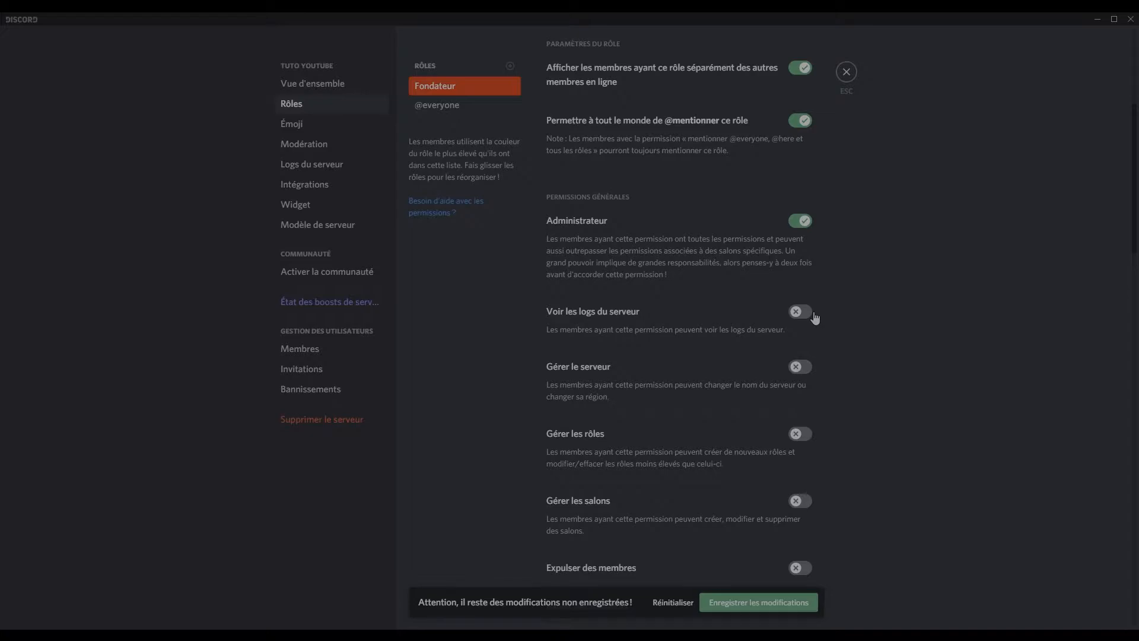
left_click(800, 312)
scroll(776, 379, "down", 1)
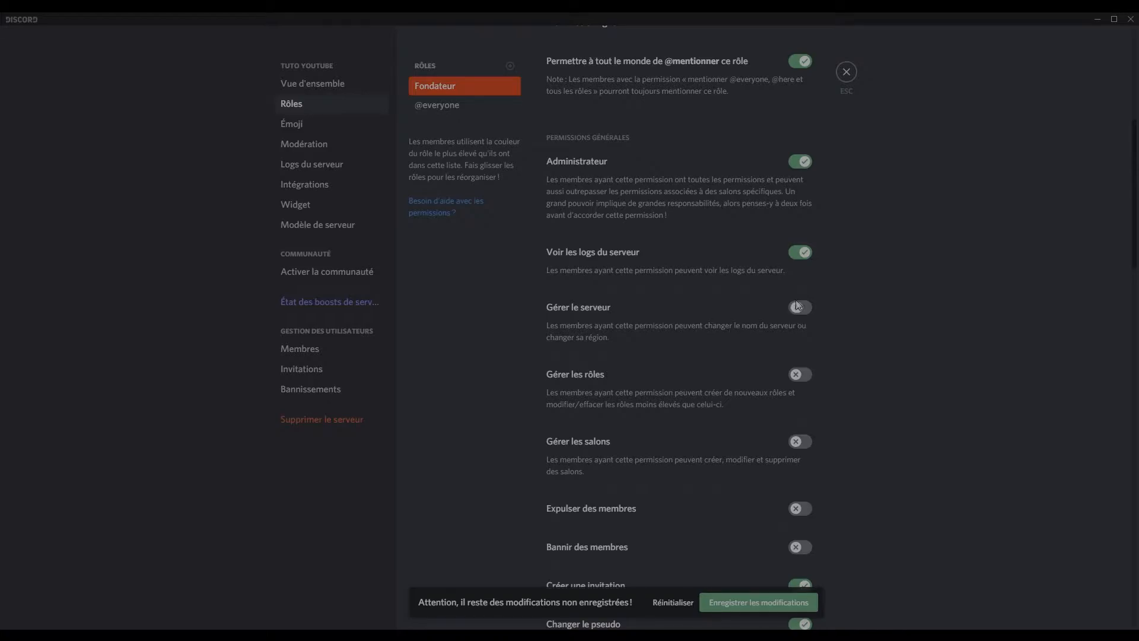
Allow the Fondateur role to manage the server, roles and channels, and to kick and ban members
scroll(706, 385, "down", 1)
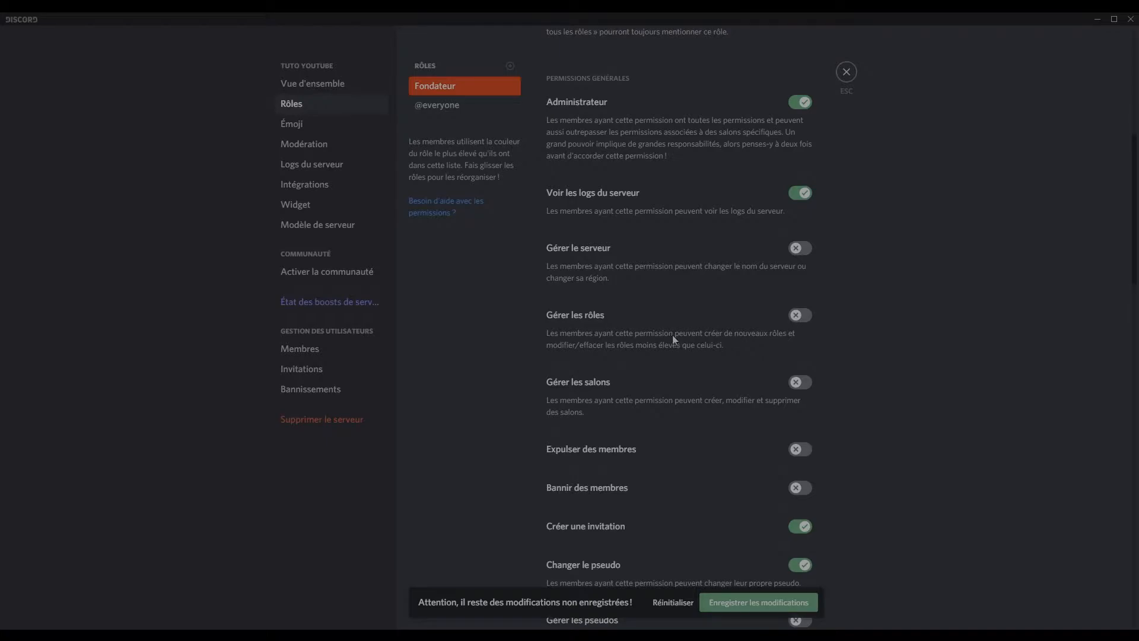
left_click(797, 249)
left_click(798, 384)
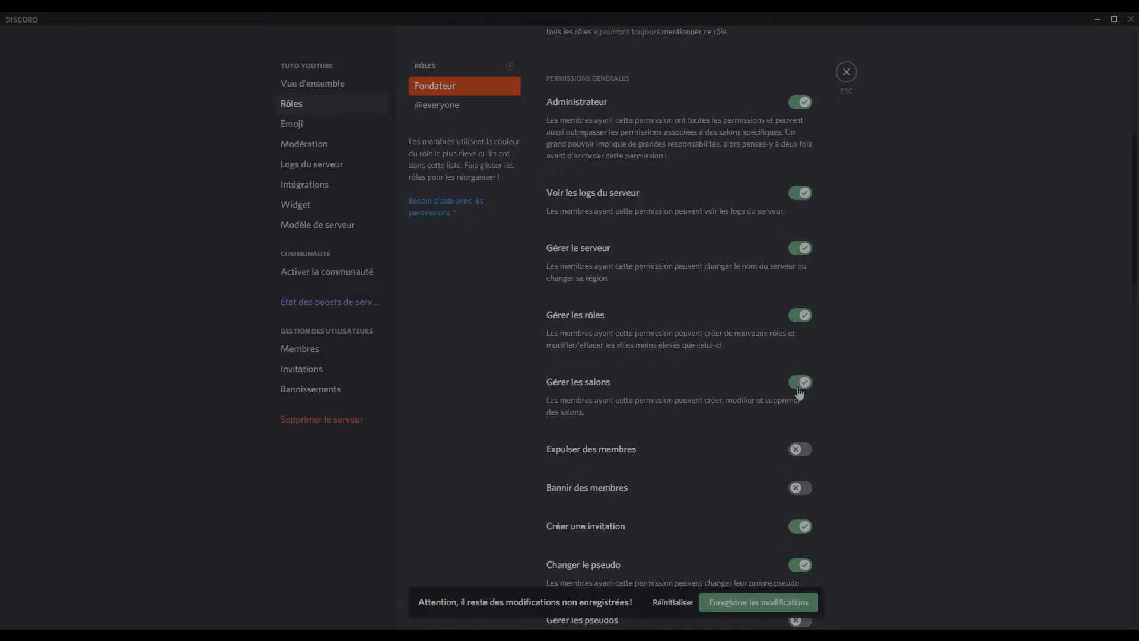
left_click(800, 452)
left_click(802, 487)
Enable the "Gérer les pseudos", "Gérer les émojis" and "Gérer les webhooks" permissions for the Fondateur role
scroll(692, 324, "down", 3)
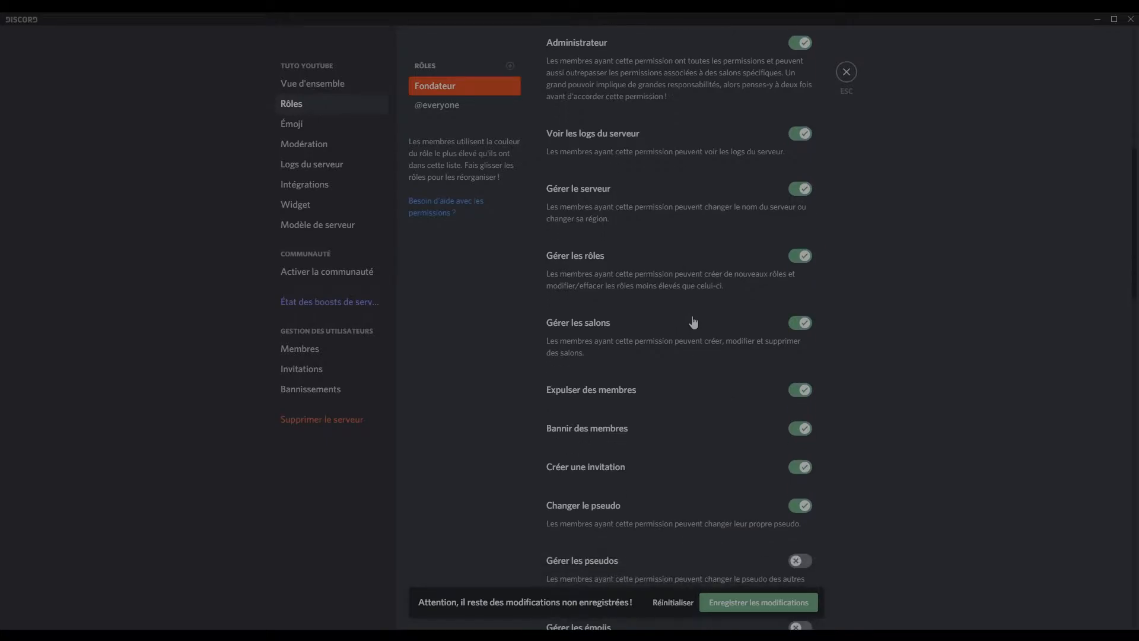
scroll(665, 368, "down", 1)
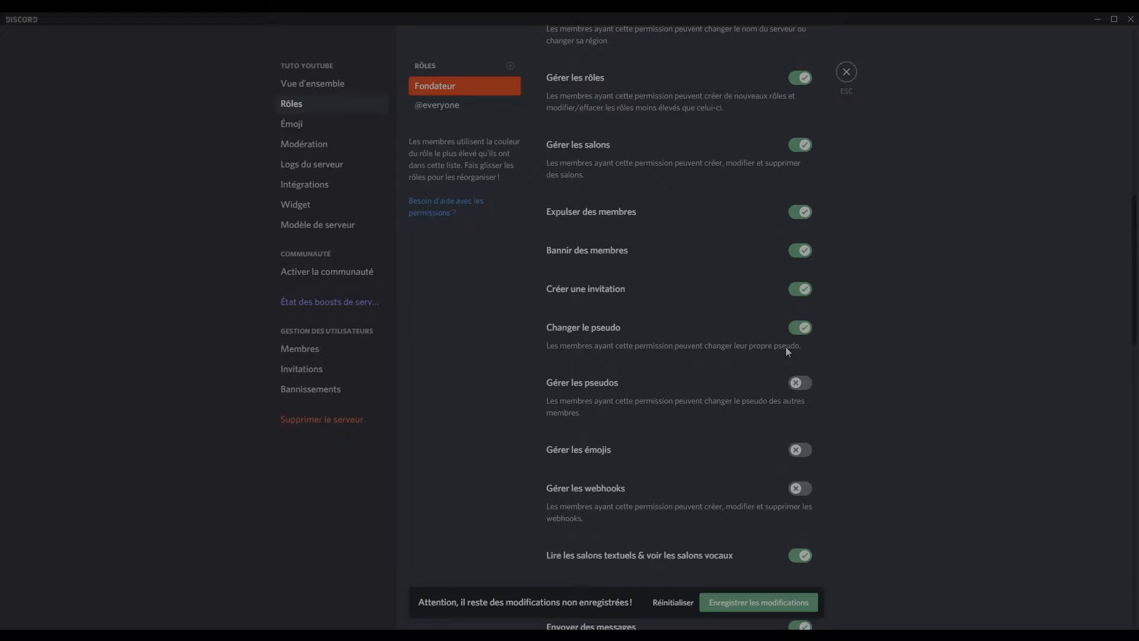
left_click(800, 384)
scroll(795, 445, "down", 3)
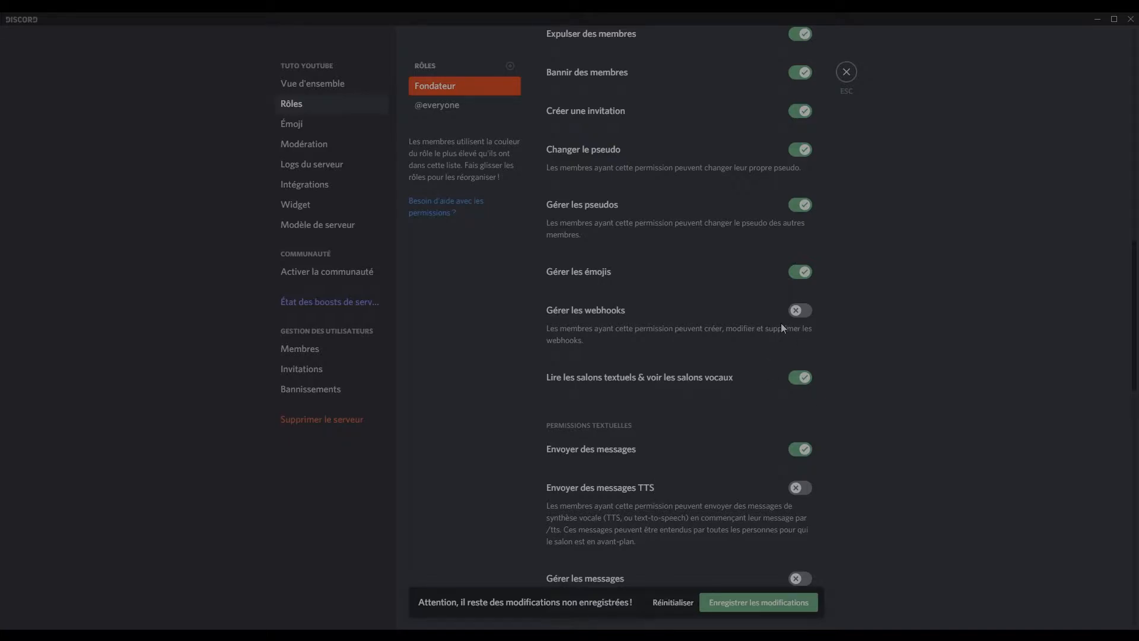
left_click(796, 310)
Enable the text permissions "Envoyer des messages TTS" and "Gérer les messages" for the Fondateur role
scroll(770, 365, "down", 3)
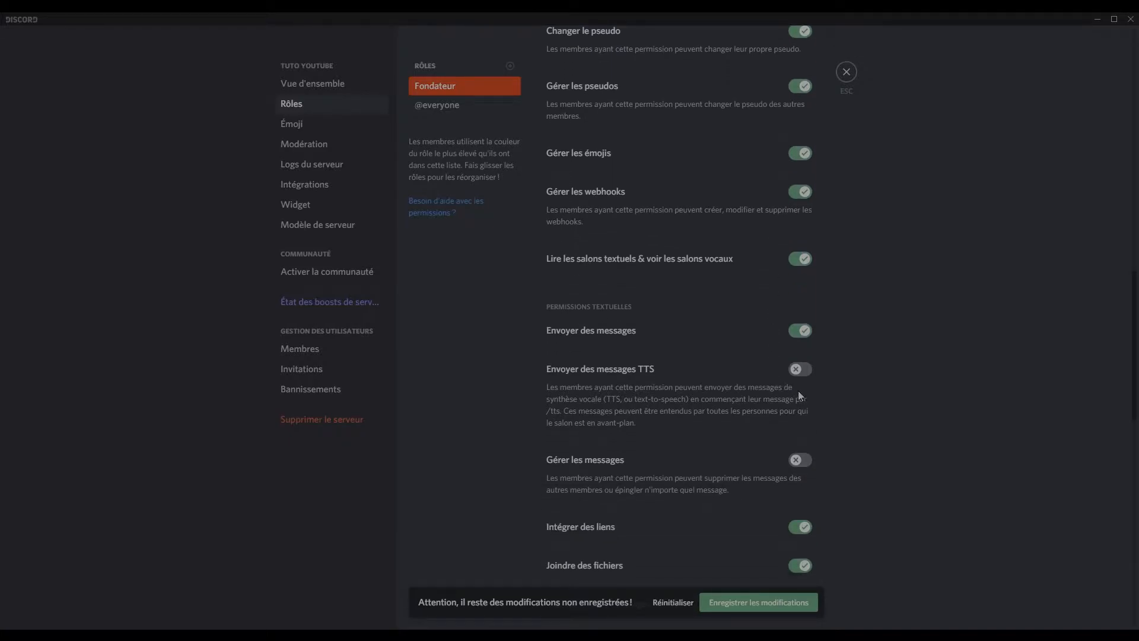
left_click(802, 370)
scroll(777, 285, "down", 3)
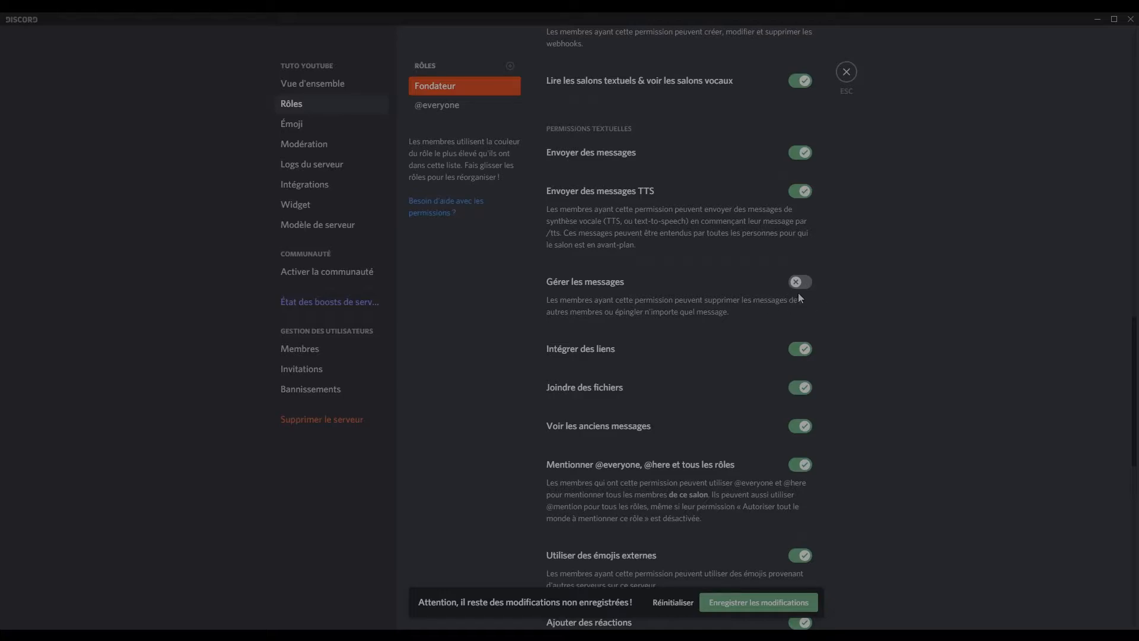
left_click(801, 287)
Enable the voice permissions "Couper le micro de membres" and "Mettre en sourdine des membres" for the Fondateur role
scroll(719, 294, "down", 3)
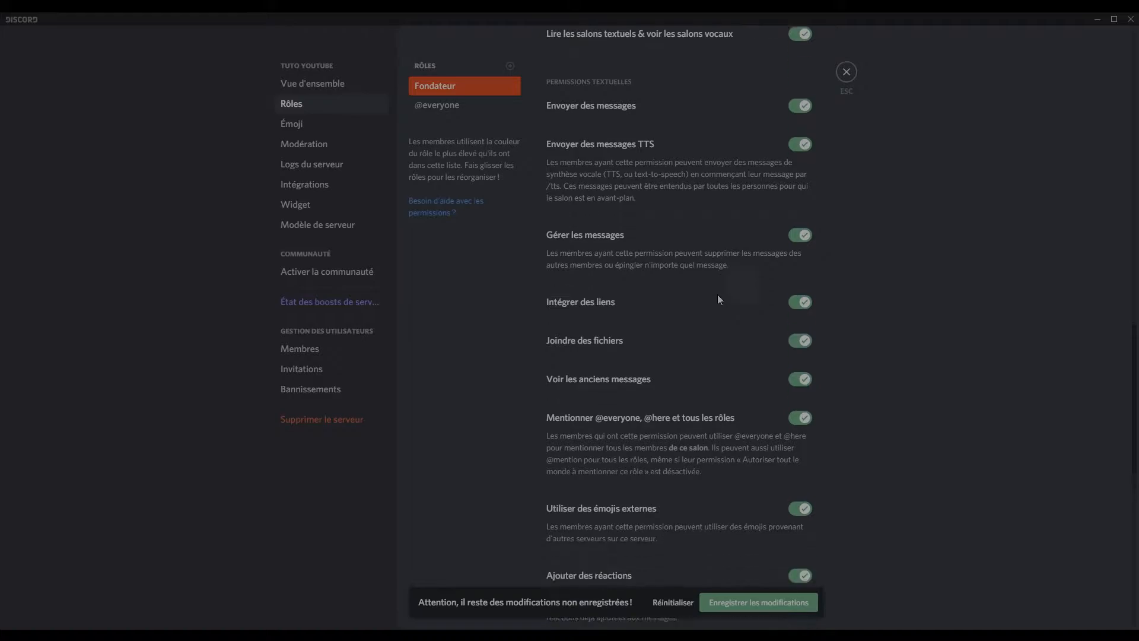
scroll(717, 287, "down", 3)
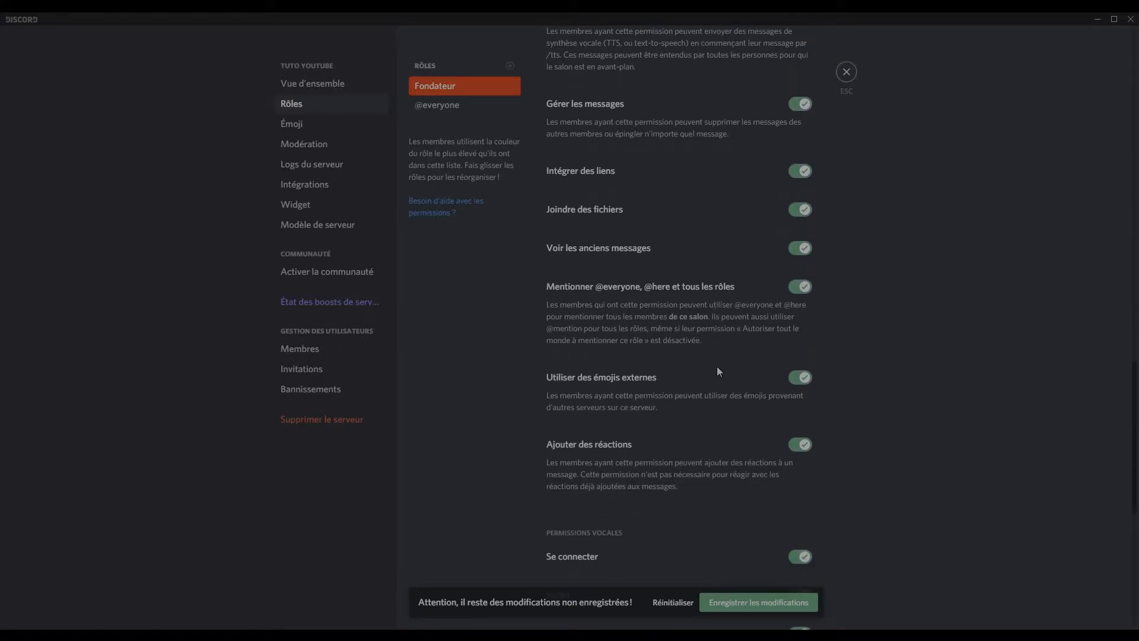
scroll(767, 380, "down", 2)
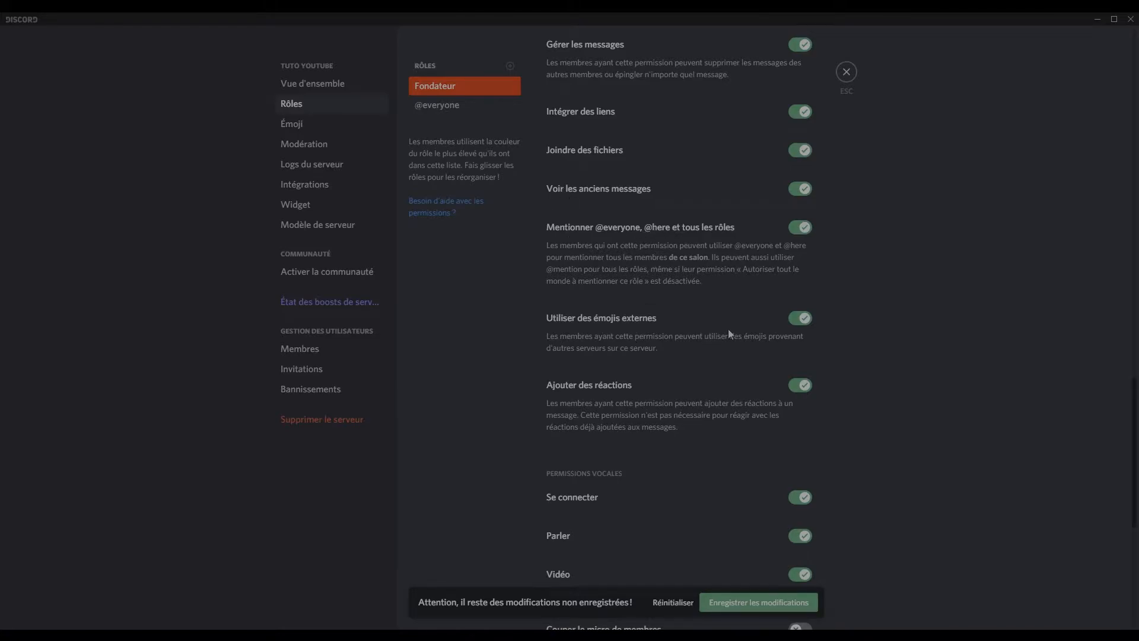
scroll(757, 424, "down", 5)
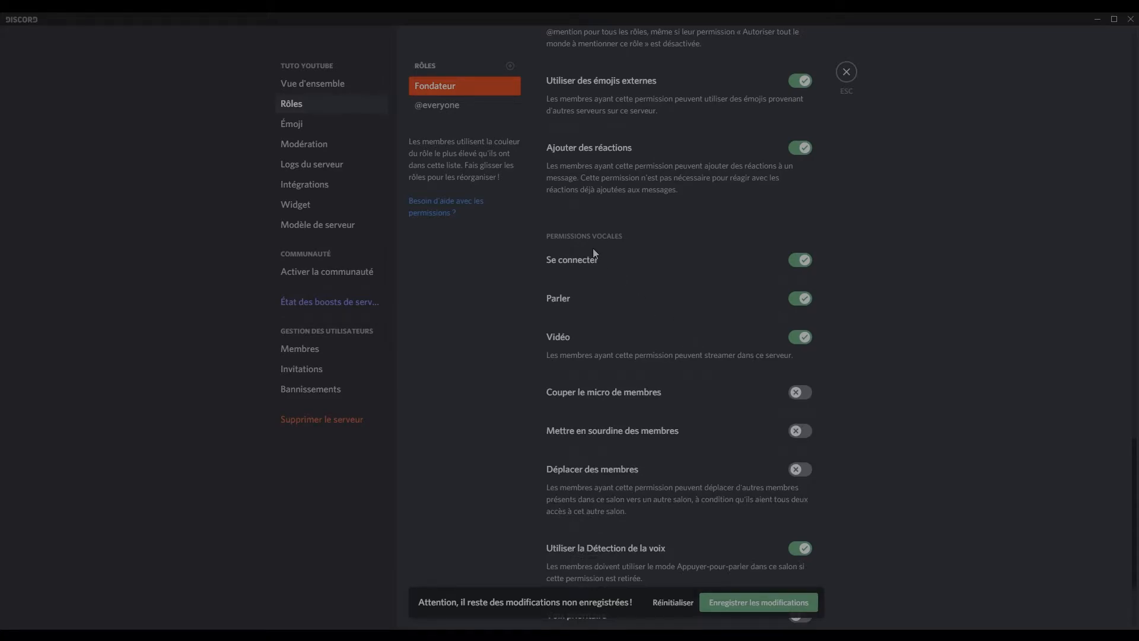
scroll(590, 314, "down", 1)
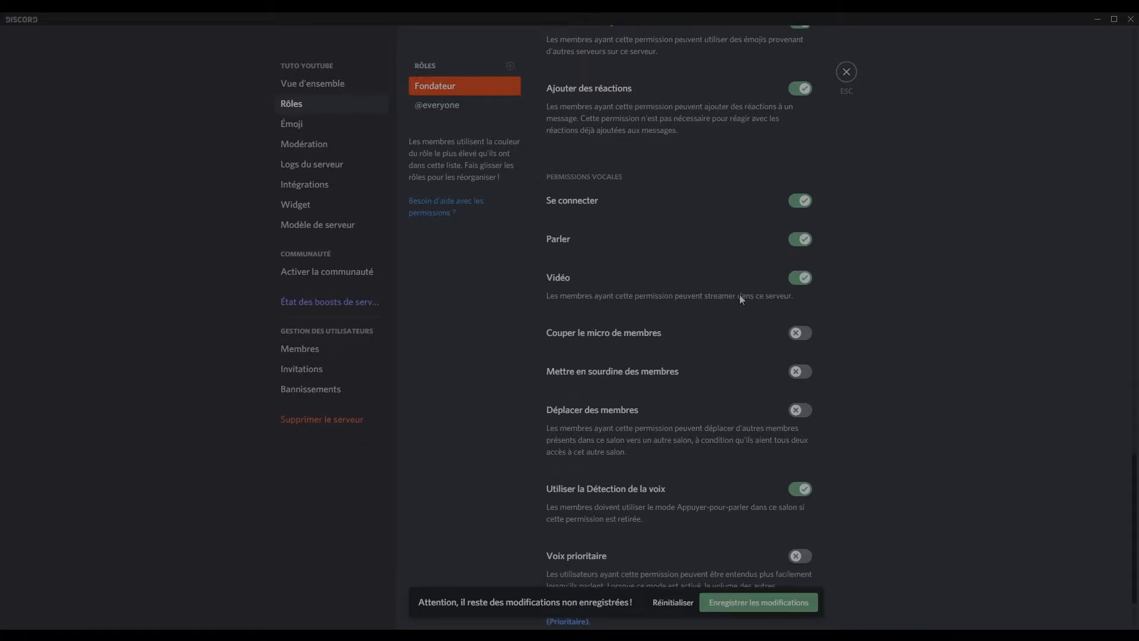
scroll(683, 294, "down", 1)
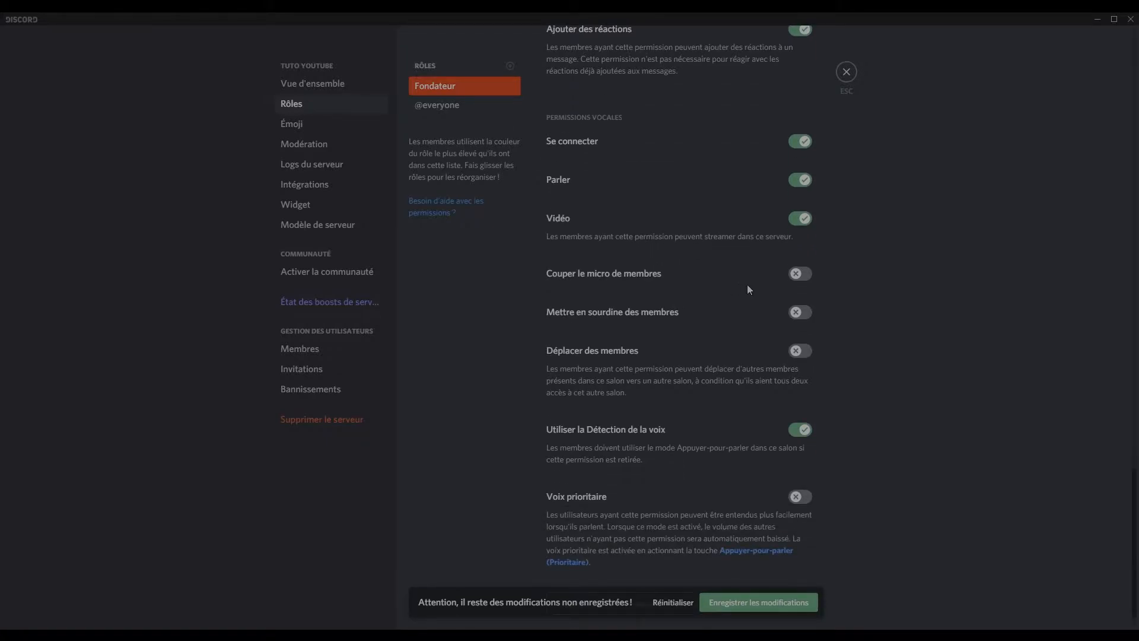
left_click(802, 275)
scroll(794, 305, "down", 1)
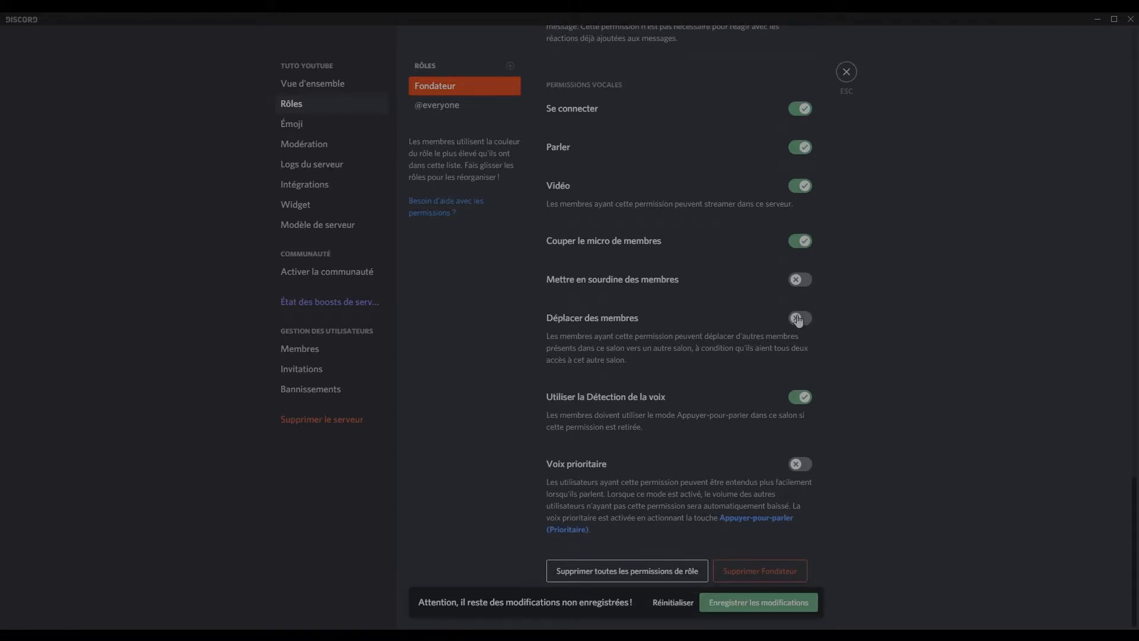
scroll(795, 303, "up", 1)
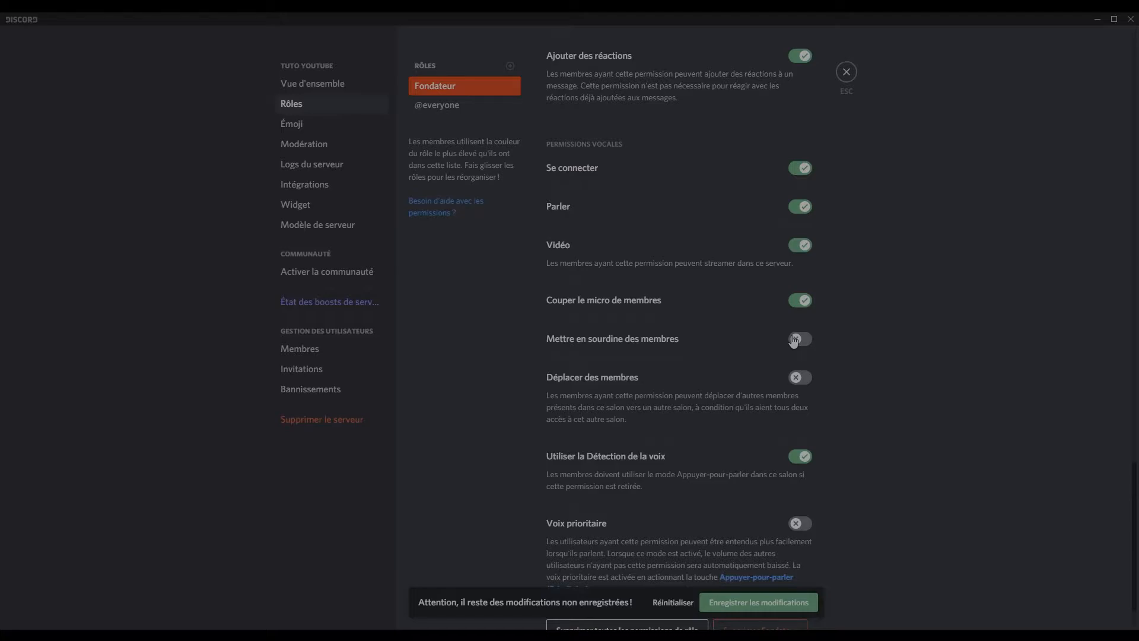
left_click(795, 339)
Enable the voice permissions "Déplacer des membres" and "Voix prioritaire" for the Fondateur role
scroll(794, 340, "down", 2)
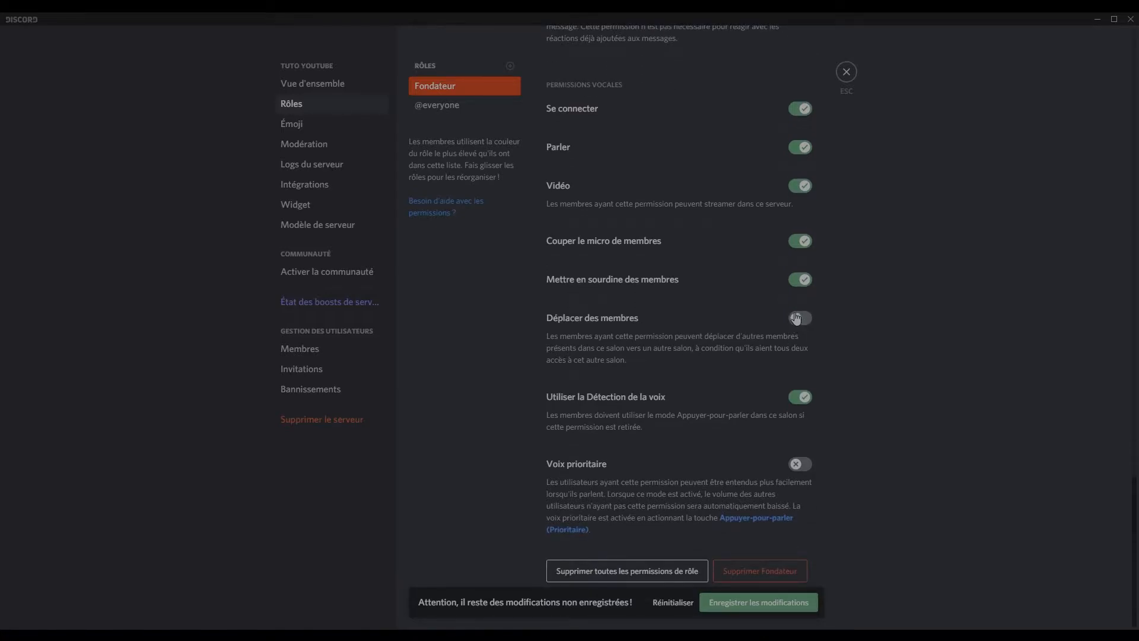
left_click(806, 321)
left_click(805, 464)
scroll(661, 325, "up", 5)
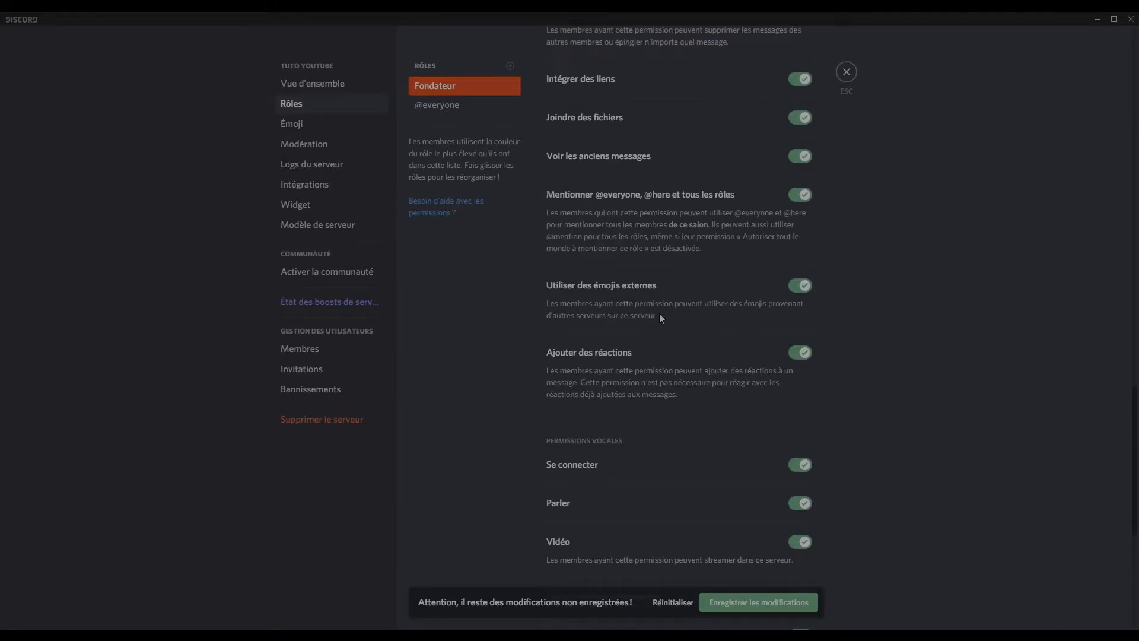
scroll(660, 313, "up", 5)
scroll(660, 313, "up", 8)
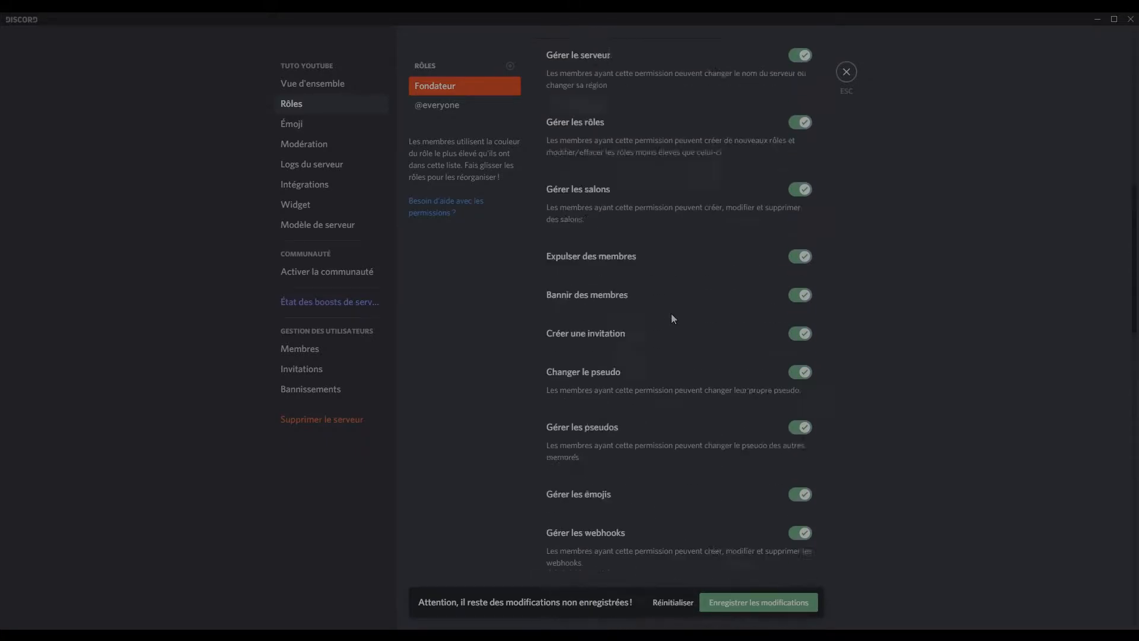
Save the changes to the Fondateur role and close the server settings
scroll(805, 304, "up", 10)
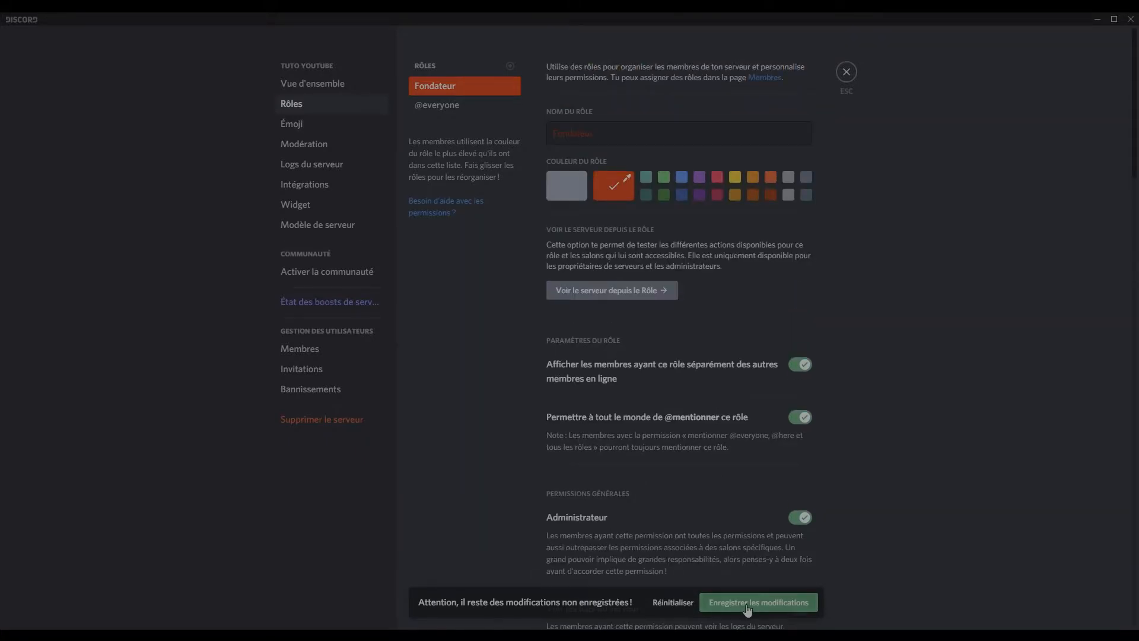
left_click(742, 592)
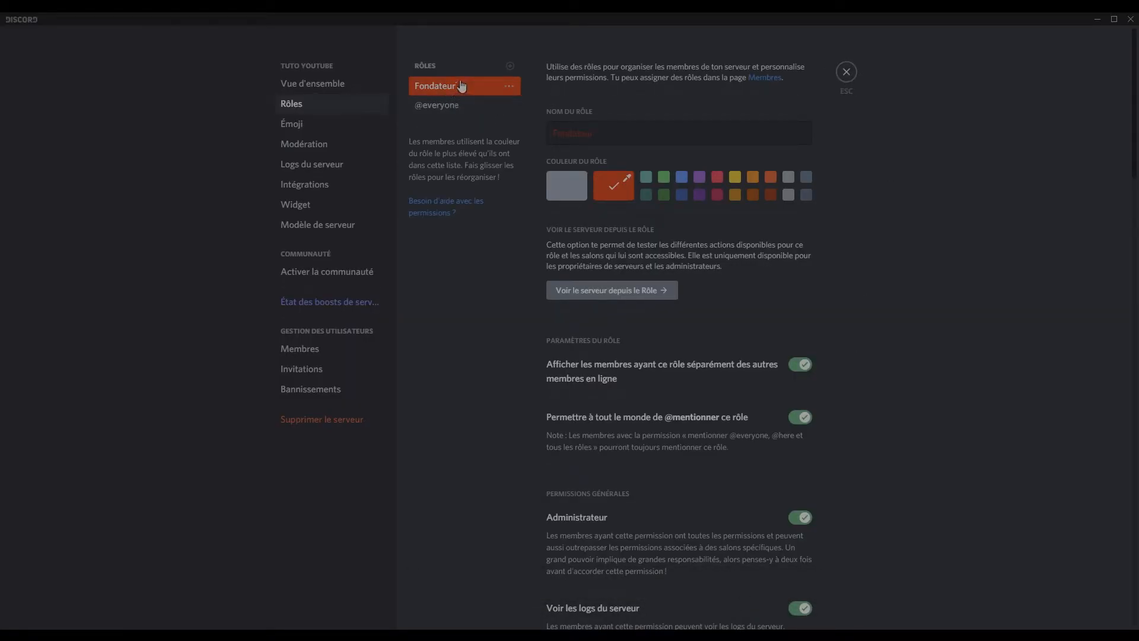
left_click(846, 73)
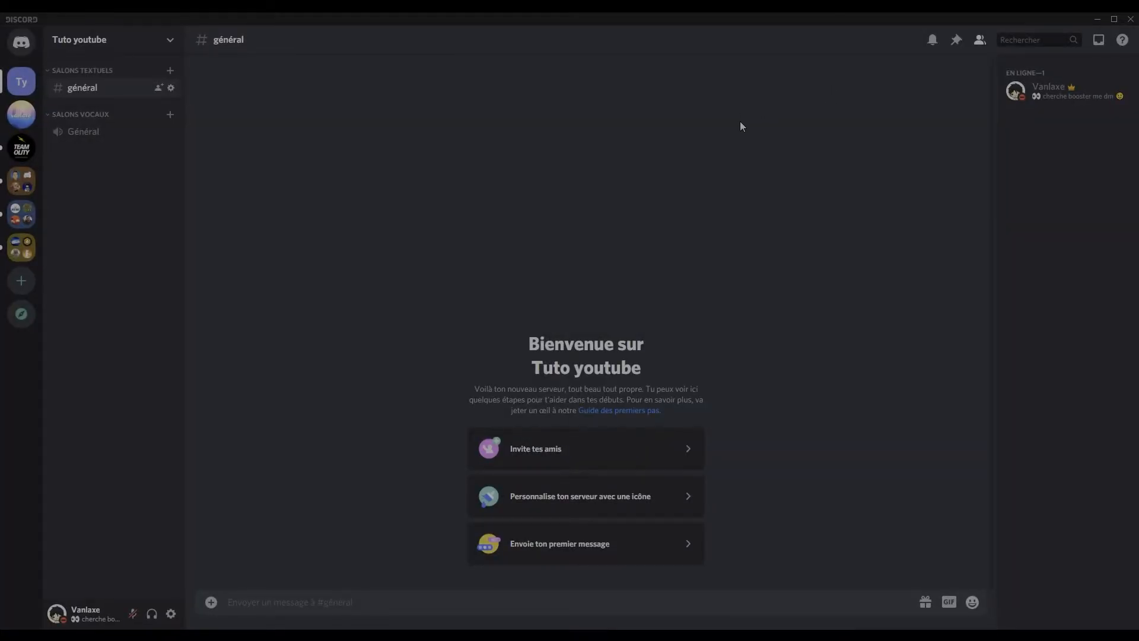
Assign the Fondateur role to the server owner and check the role on their member profile
left_click(1022, 94)
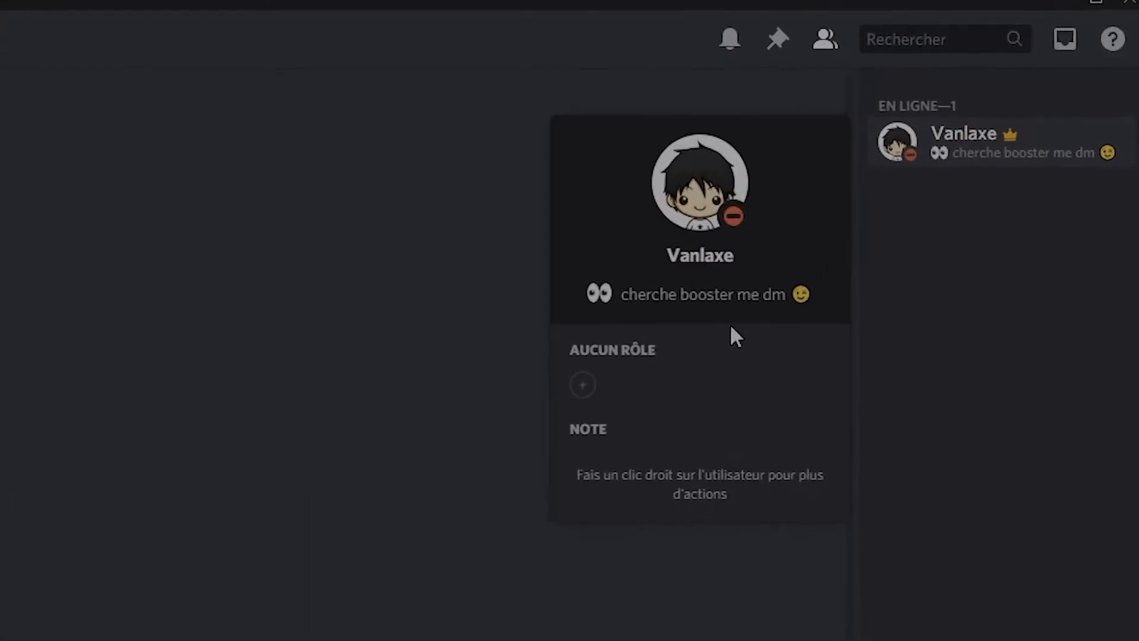
left_click(672, 327)
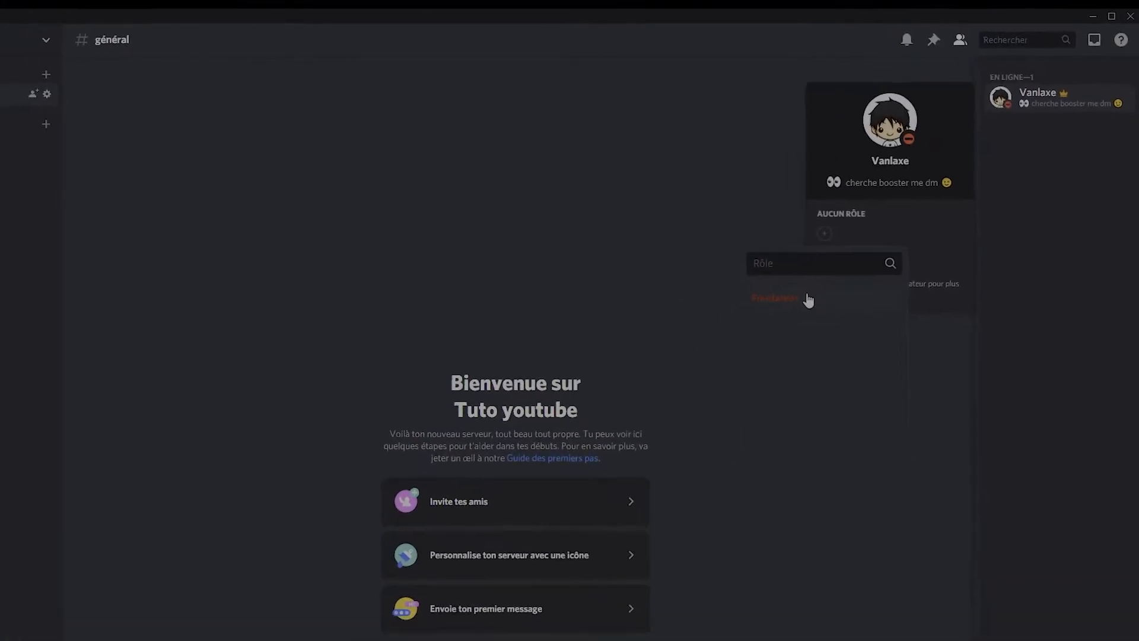
left_click(700, 381)
left_click(638, 324)
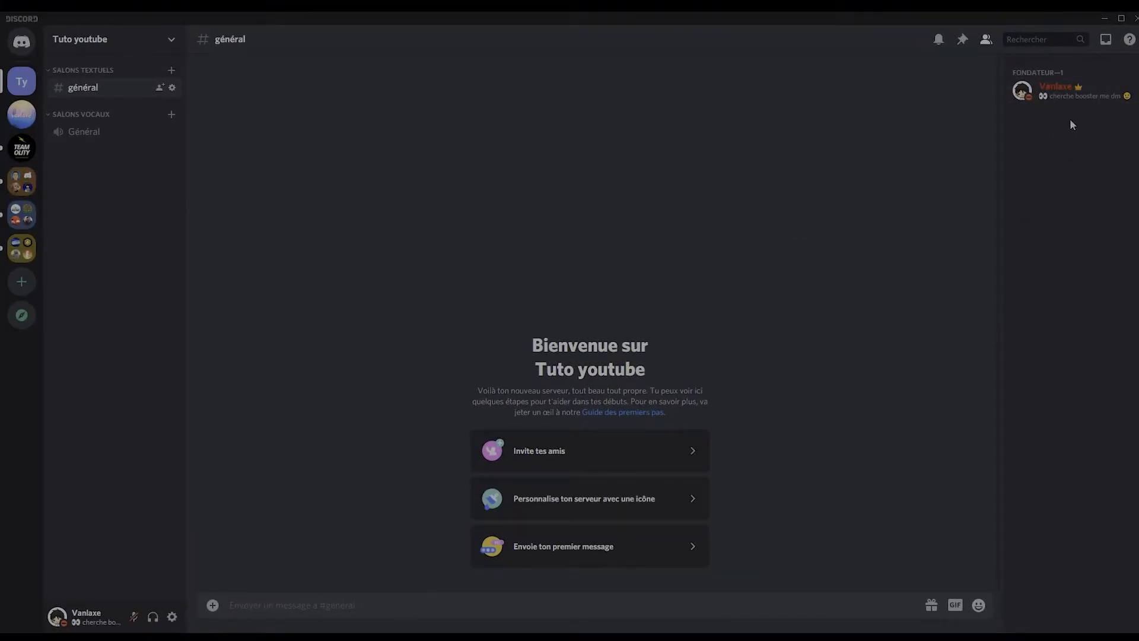
left_click(1056, 89)
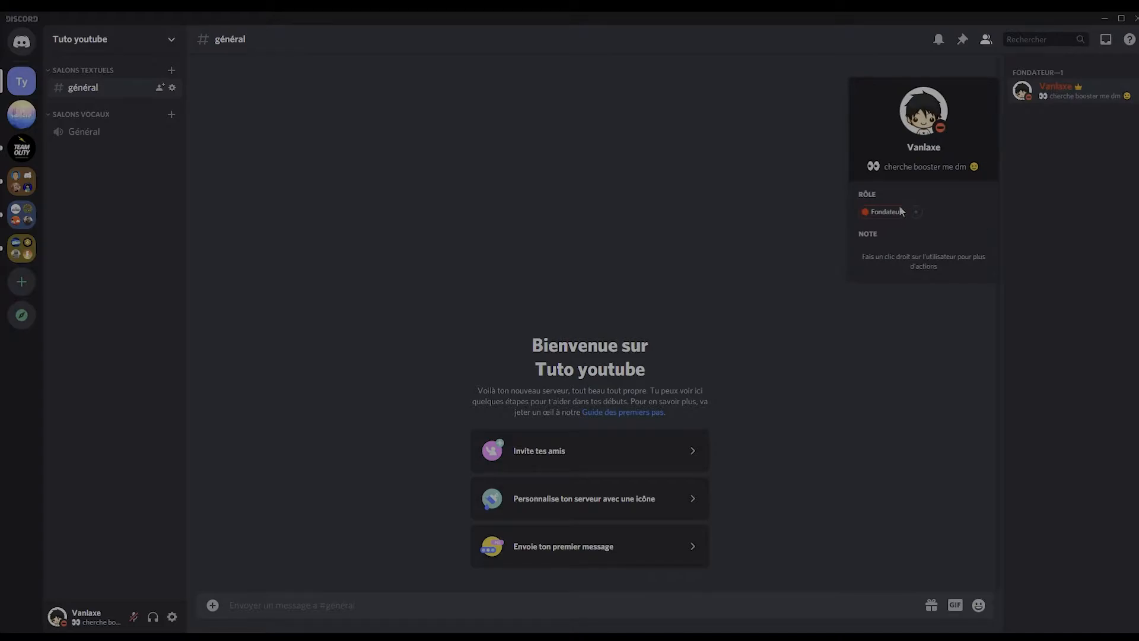
left_click(748, 175)
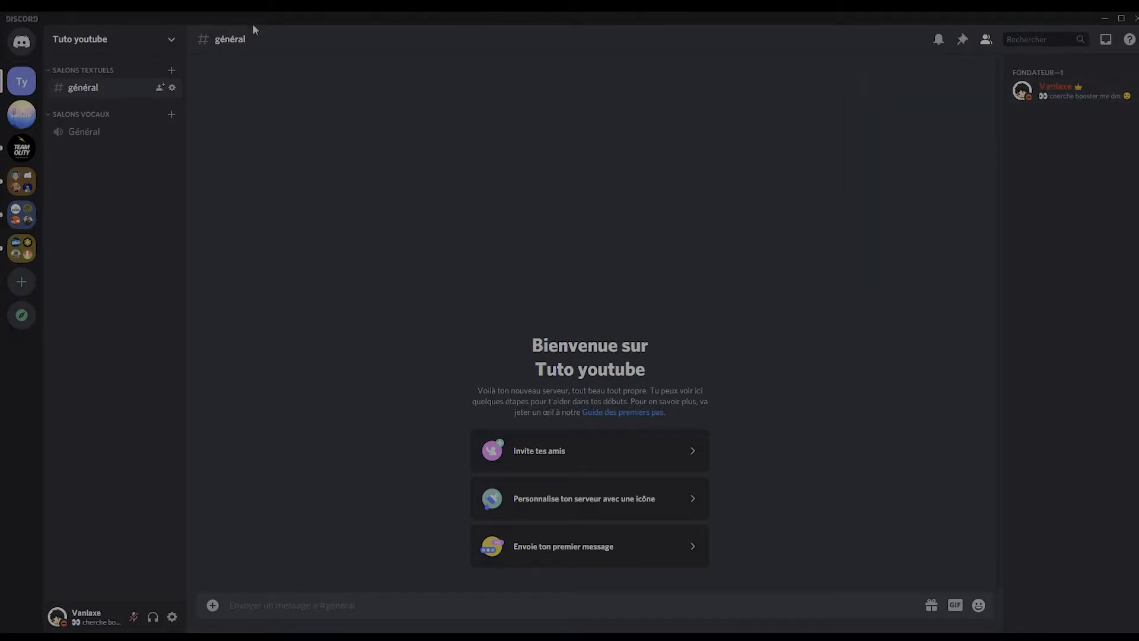
Create two new roles in the role settings of the Tuto youtube server
left_click(170, 42)
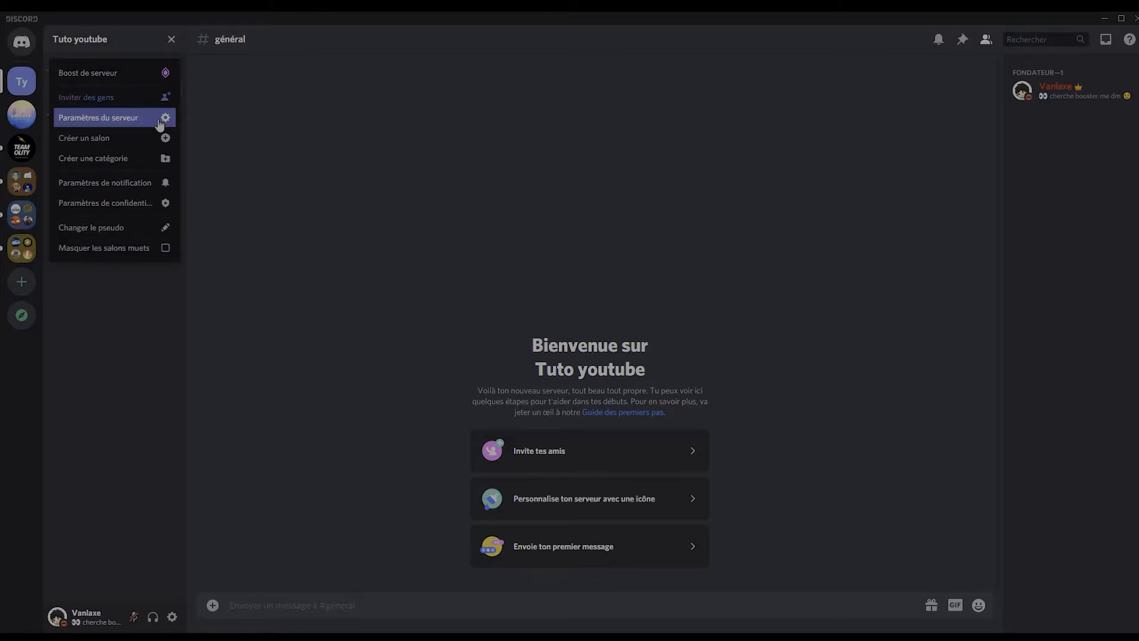
left_click(159, 119)
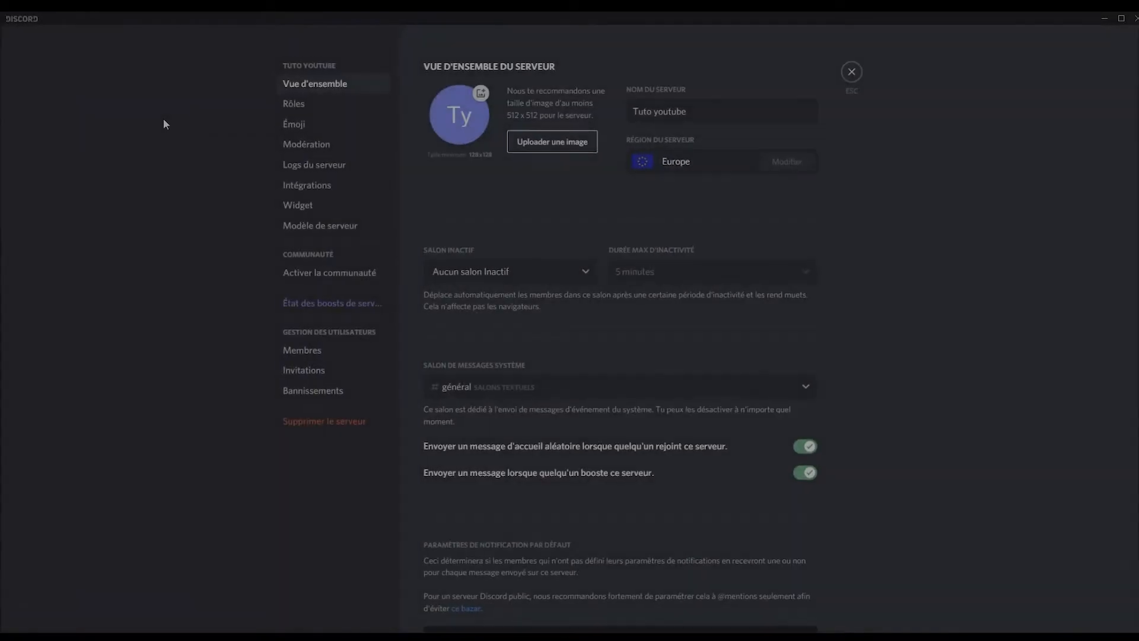
left_click(313, 106)
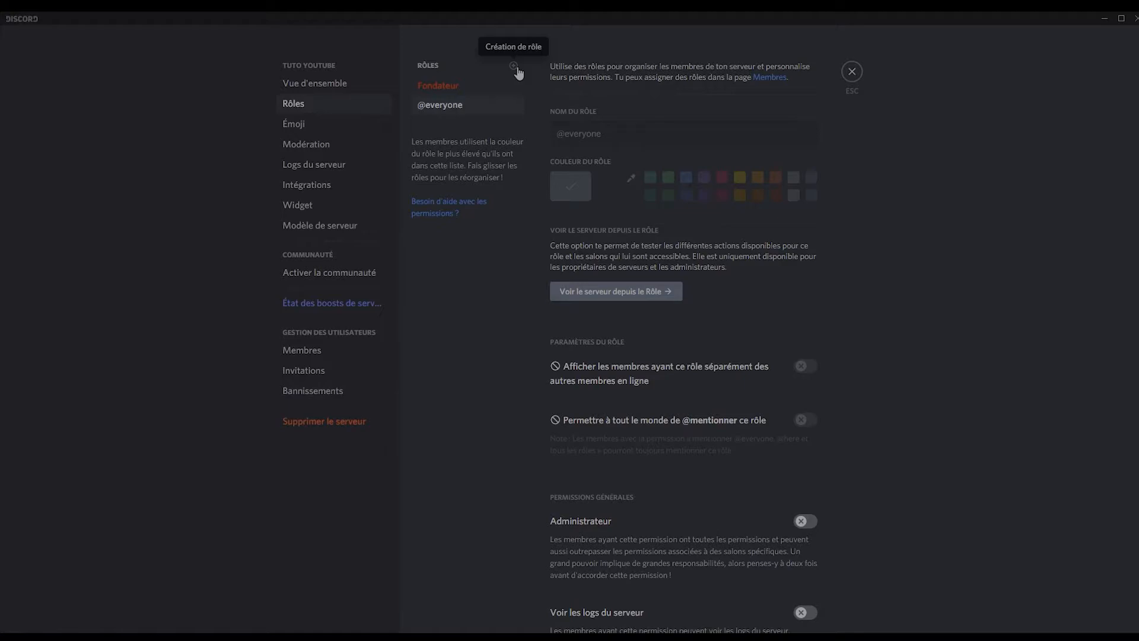
left_click(514, 66)
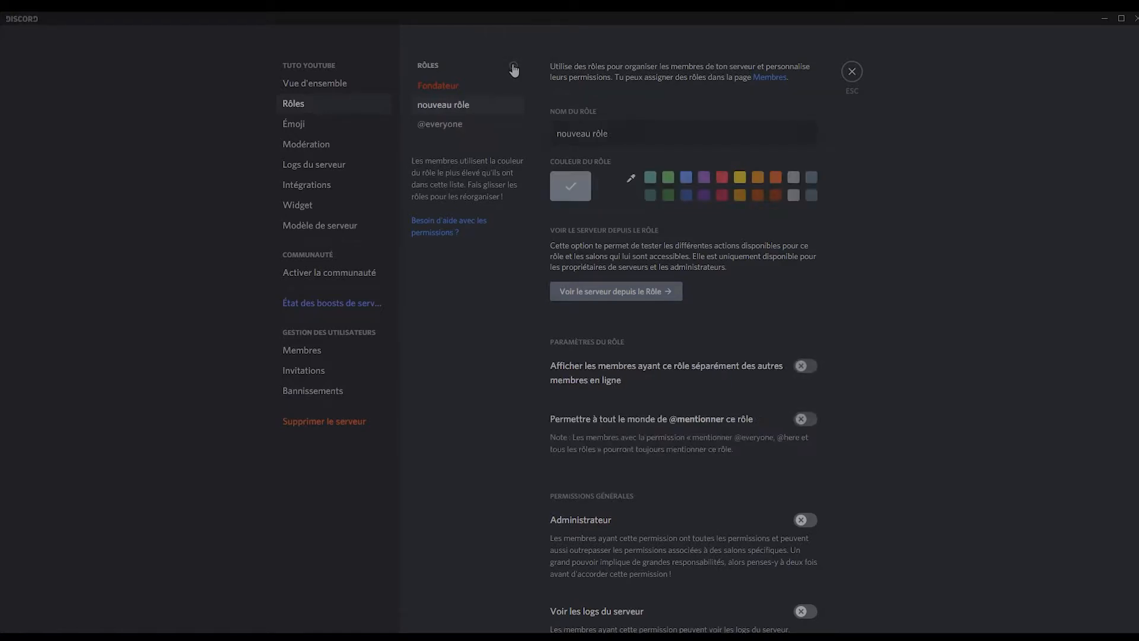
left_click(514, 66)
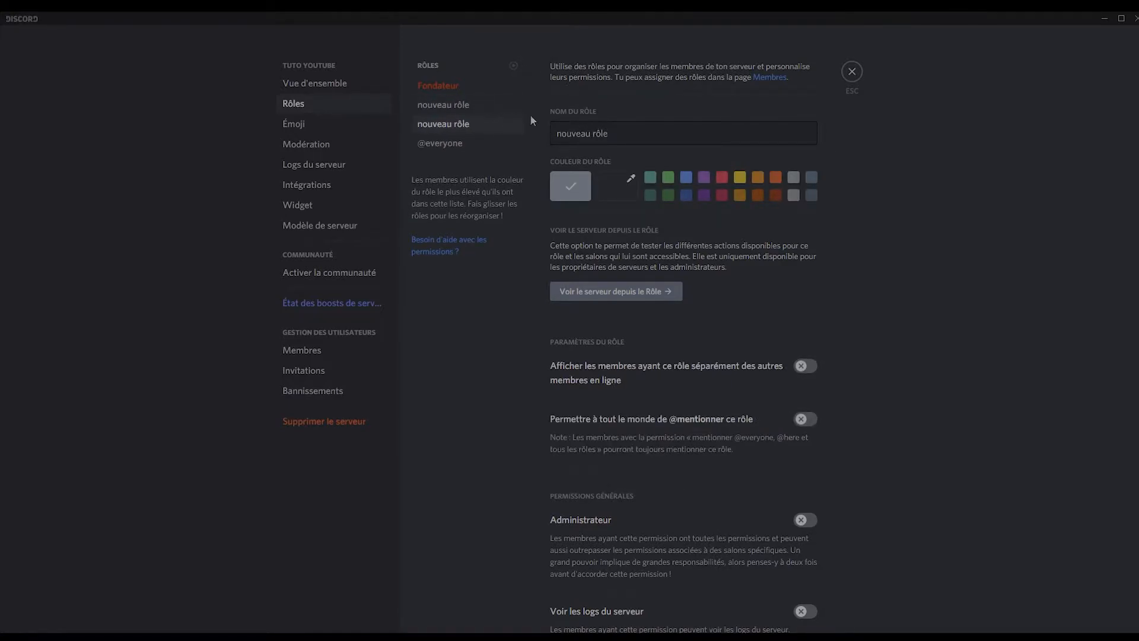
Rename the first new role, directly below Fondateur, as "Gérants"
triple_click(639, 129)
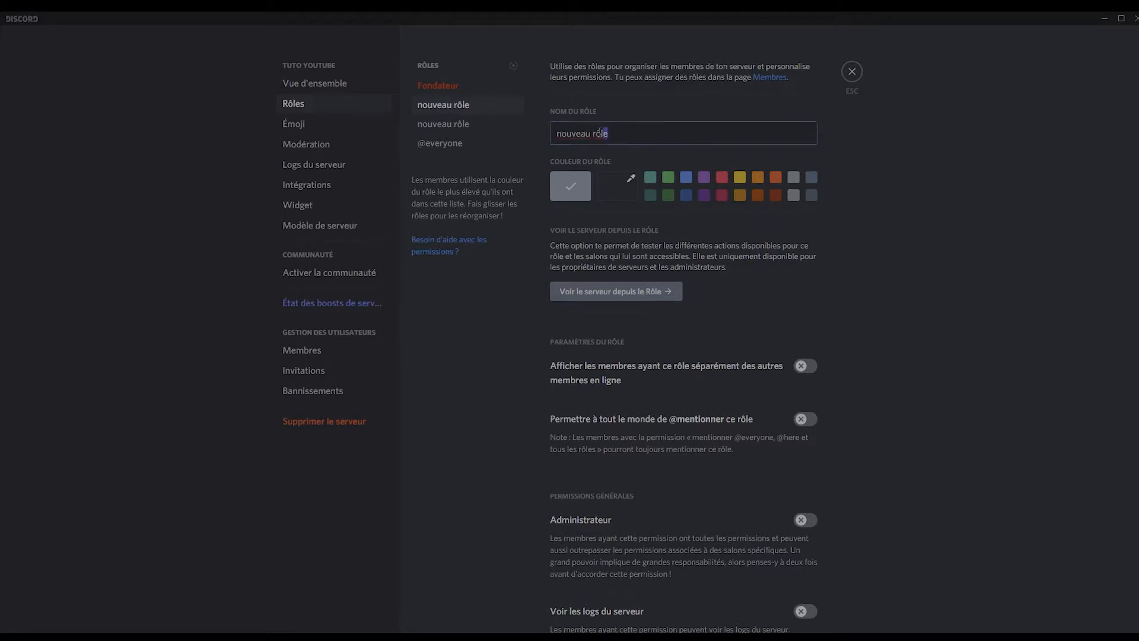
key("BackSpace")
type("G")
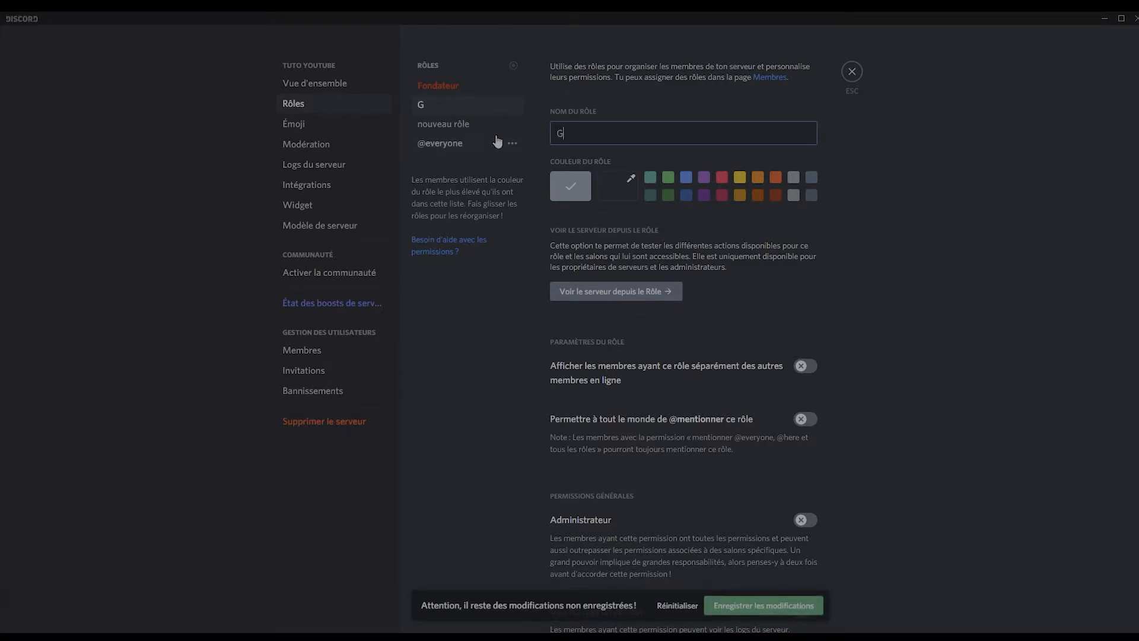
type("érants")
Set the Gérants role's custom colour to yellow, #fafc10
left_click(617, 187)
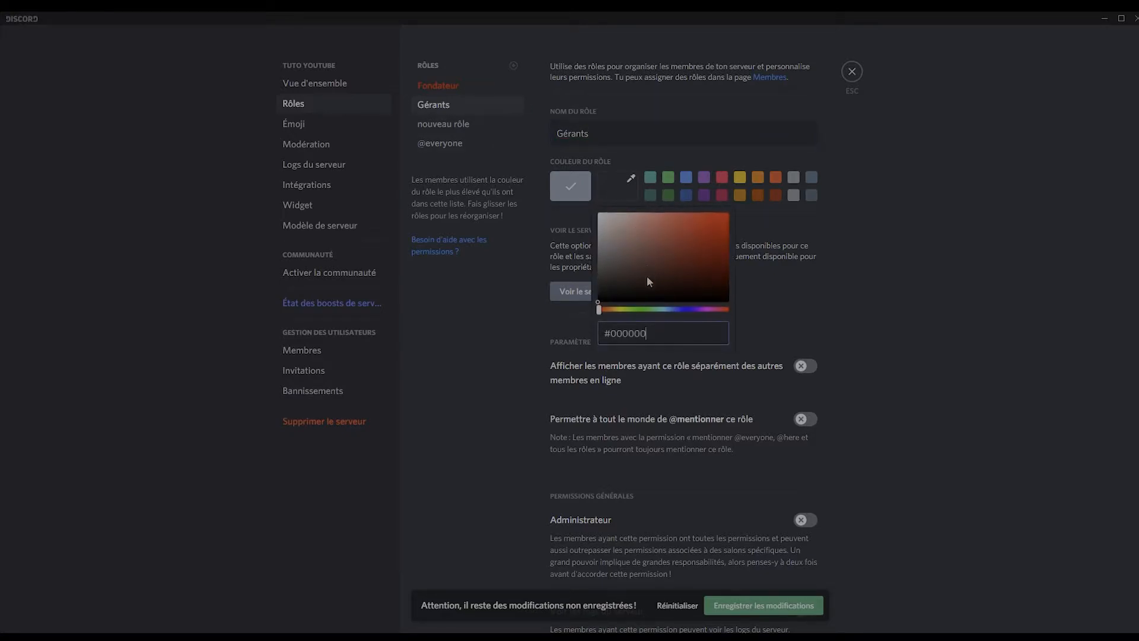
left_click(621, 309)
left_click(723, 216)
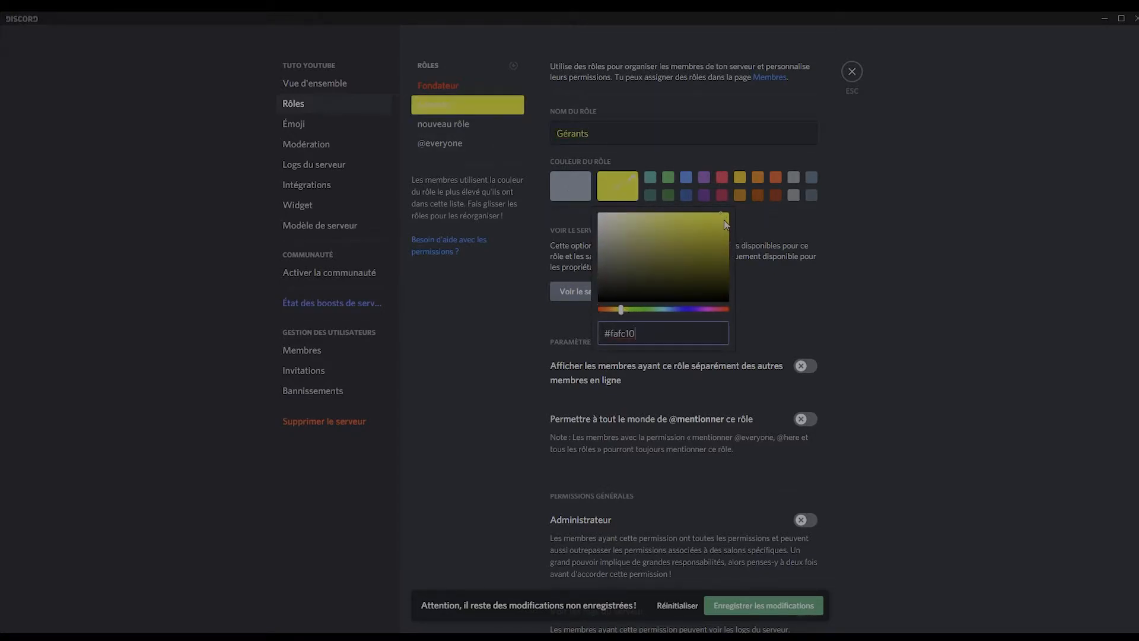
left_click(878, 242)
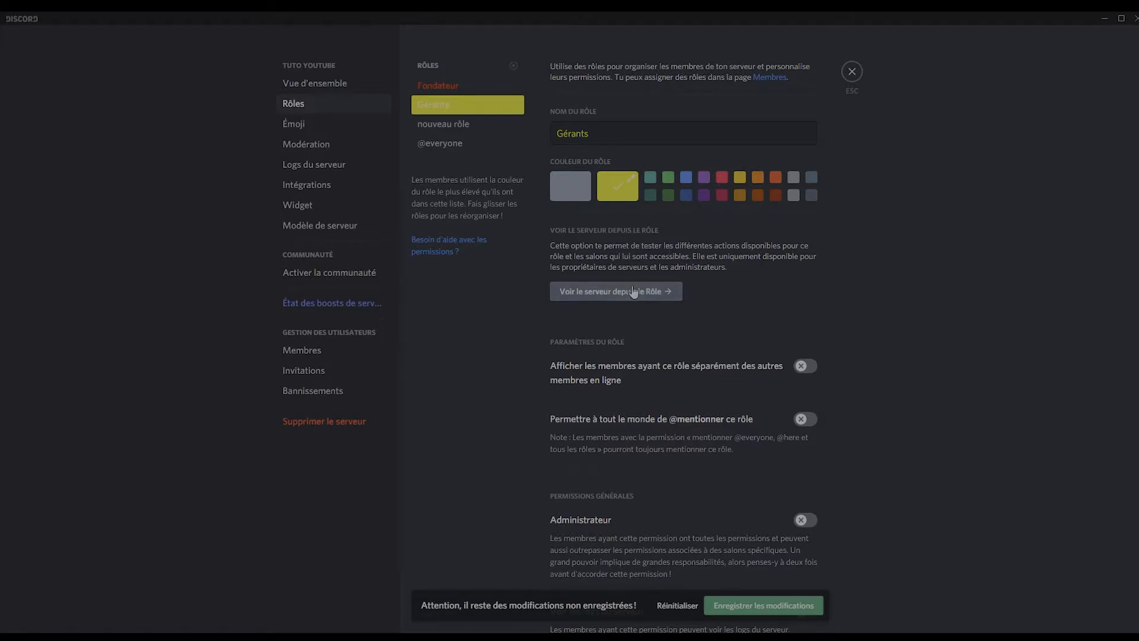
Show members with the Gérants role separately from other online members and allow everyone to mention this role
scroll(613, 198, "down", 1)
scroll(613, 198, "down", 1)
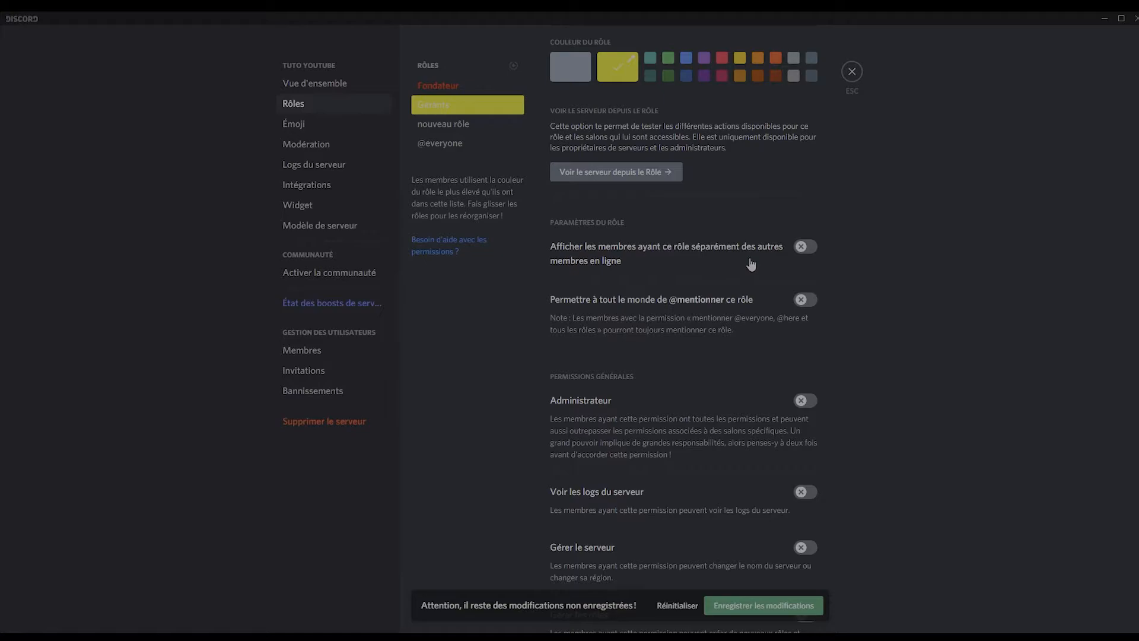
left_click(807, 247)
left_click(801, 301)
Enable "Administrateur", "Voir les logs du serveur", "Gérer le serveur" and "Gérer les rôles" for the Gérants role
scroll(799, 300, "down", 2)
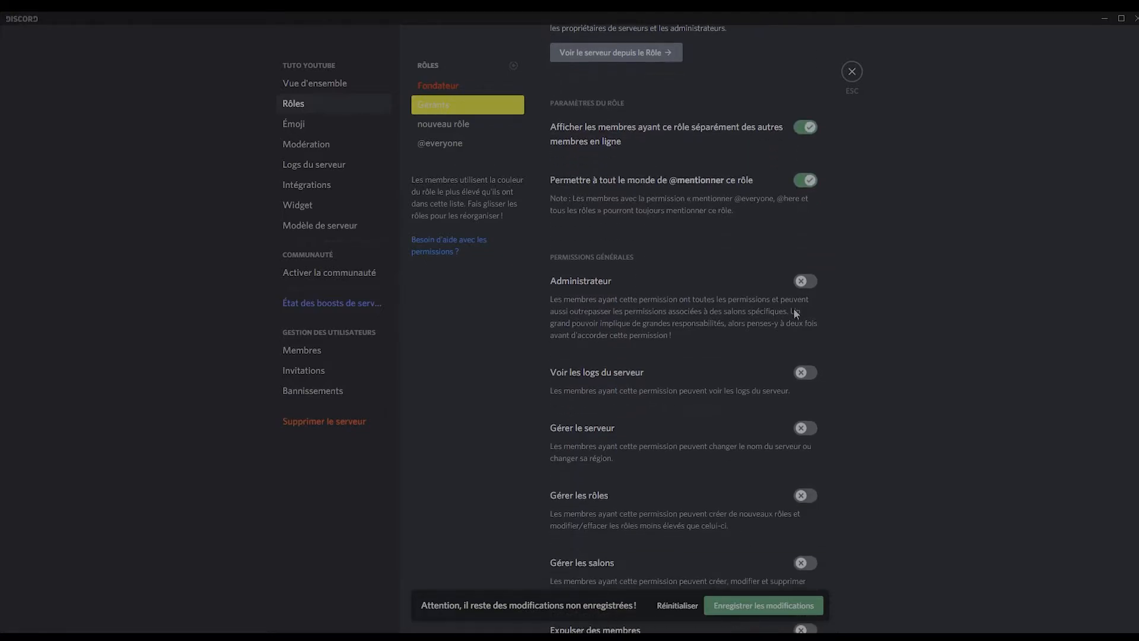
left_click(803, 282)
left_click(804, 372)
scroll(807, 368, "down", 2)
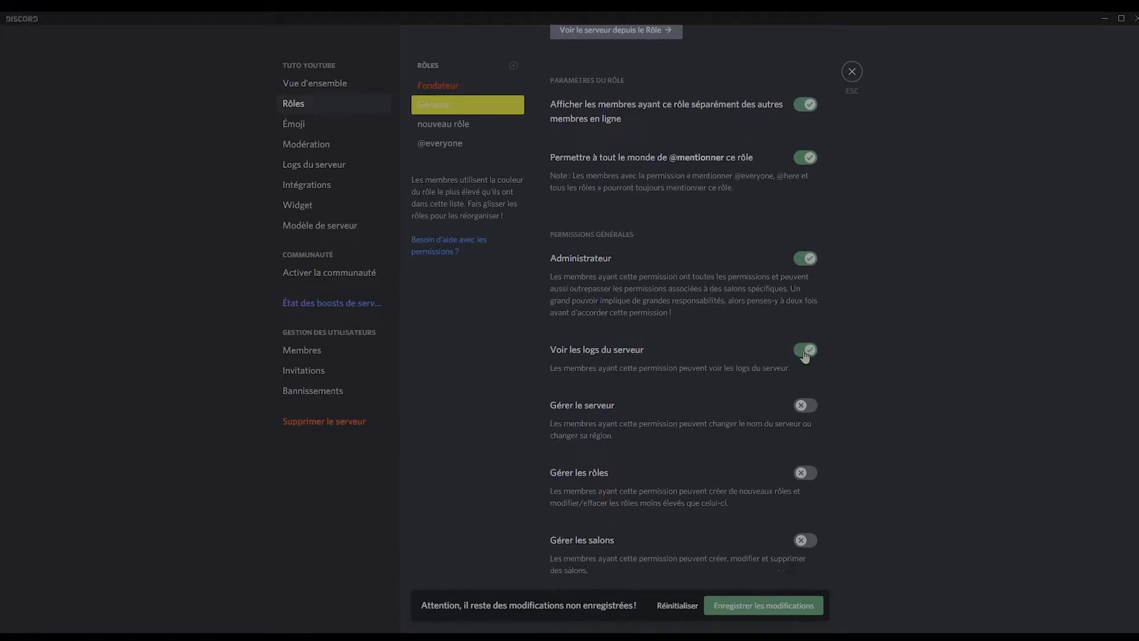
left_click(804, 307)
left_click(807, 375)
Enable the "Gérer les salons", "Expulser des membres" and "Bannir des membres" permissions for the Gérants role
scroll(804, 440, "down", 4)
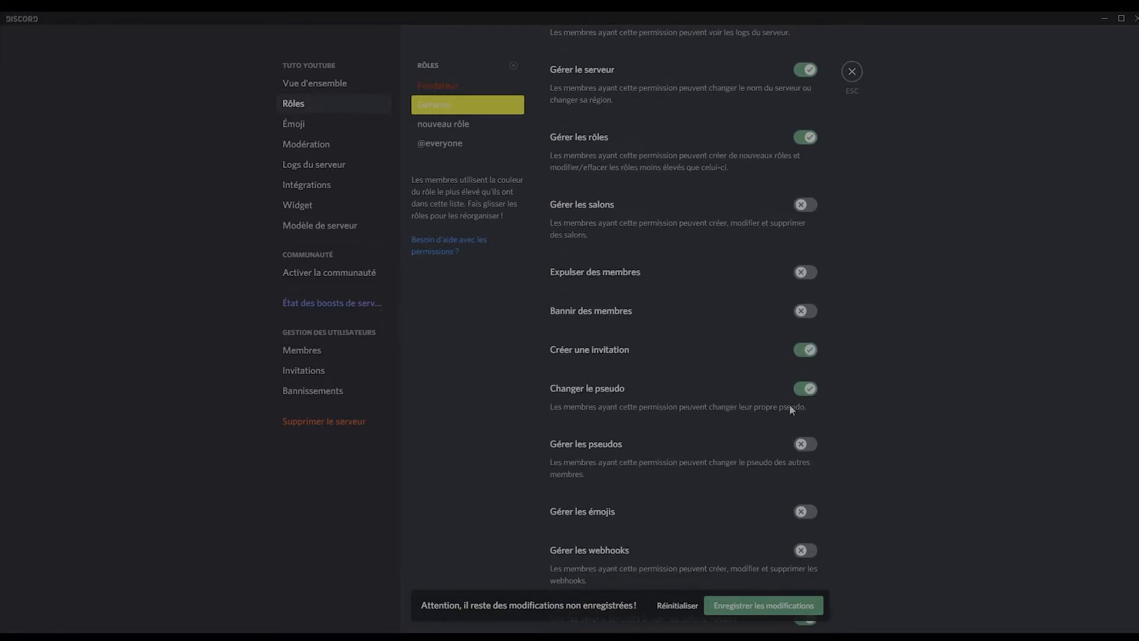
left_click(807, 206)
left_click(806, 274)
left_click(808, 312)
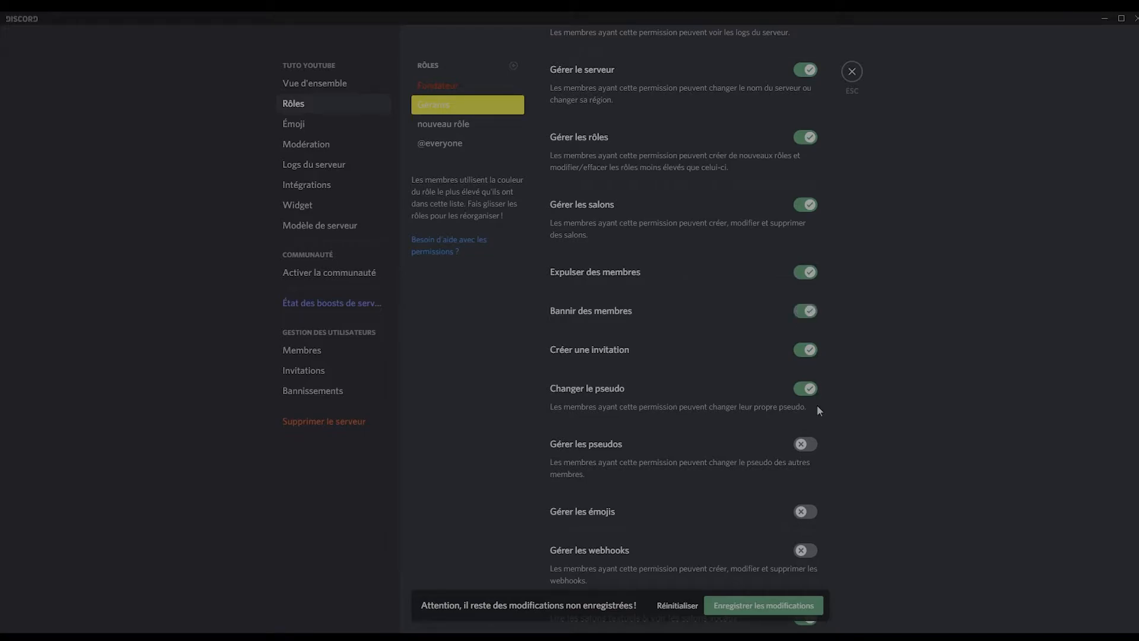
Enable the "Gérer les pseudos", "Gérer les émojis" and "Gérer les webhooks" permissions for the Gérants role
left_click(805, 448)
scroll(807, 451, "down", 1)
left_click(807, 460)
left_click(803, 493)
Enable the text permissions "Envoyer des messages TTS" and "Gérer les messages" for the Gérants role
scroll(760, 427, "down", 4)
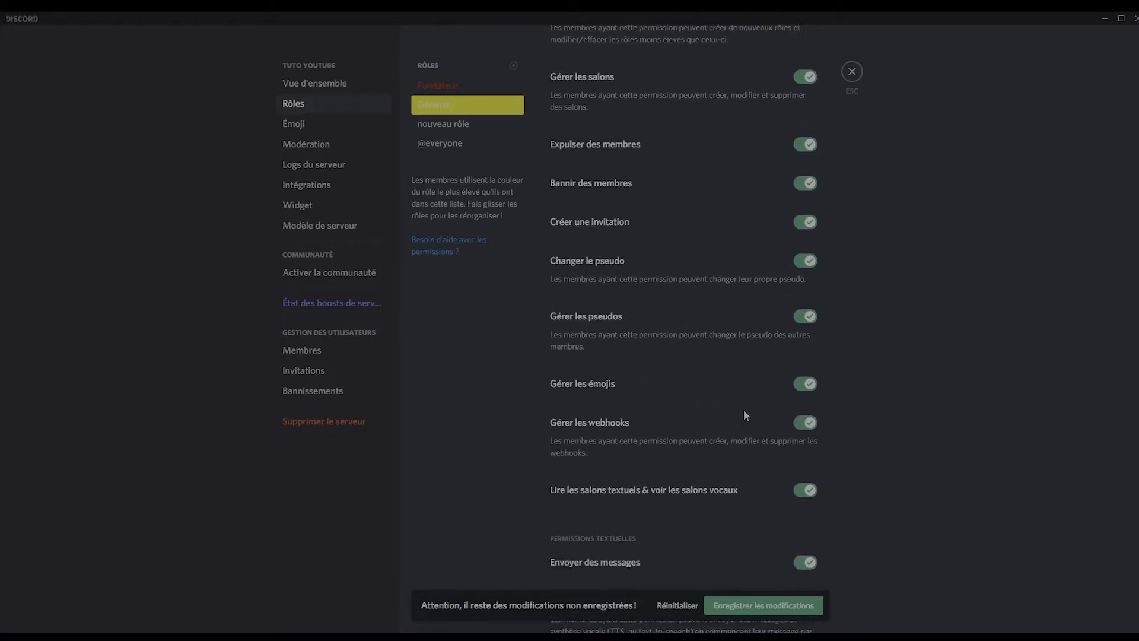
scroll(804, 380, "down", 1)
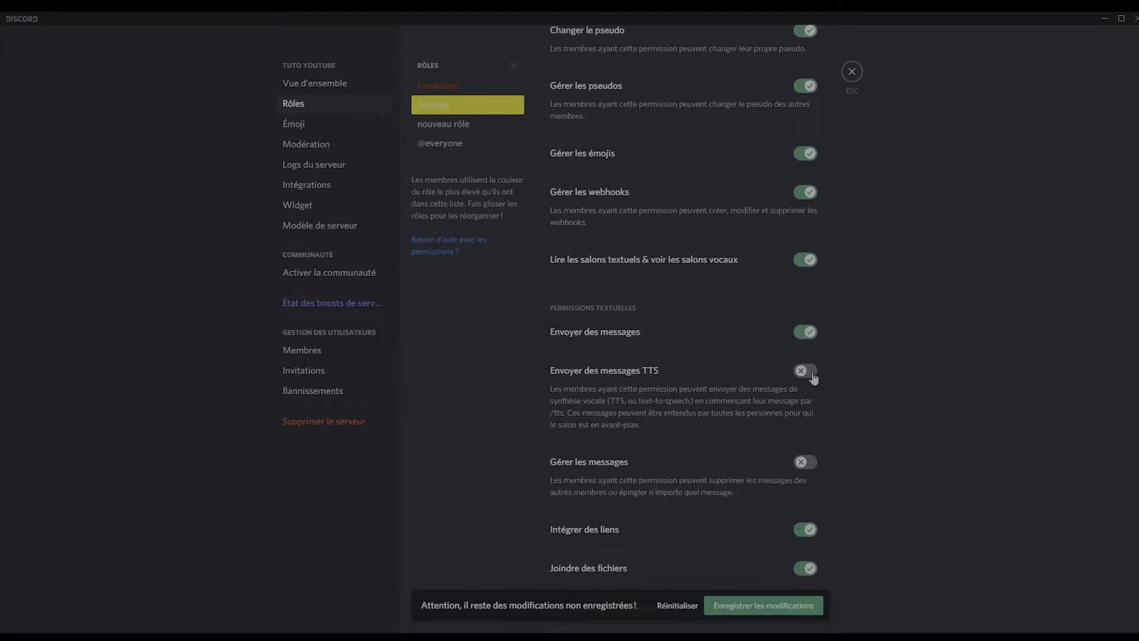
left_click(812, 371)
left_click(807, 462)
Enable the voice permissions "Couper le micro de membres", "Mettre en sourdine des membres" and "Déplacer des membres" for the Gérants role
scroll(807, 462, "down", 10)
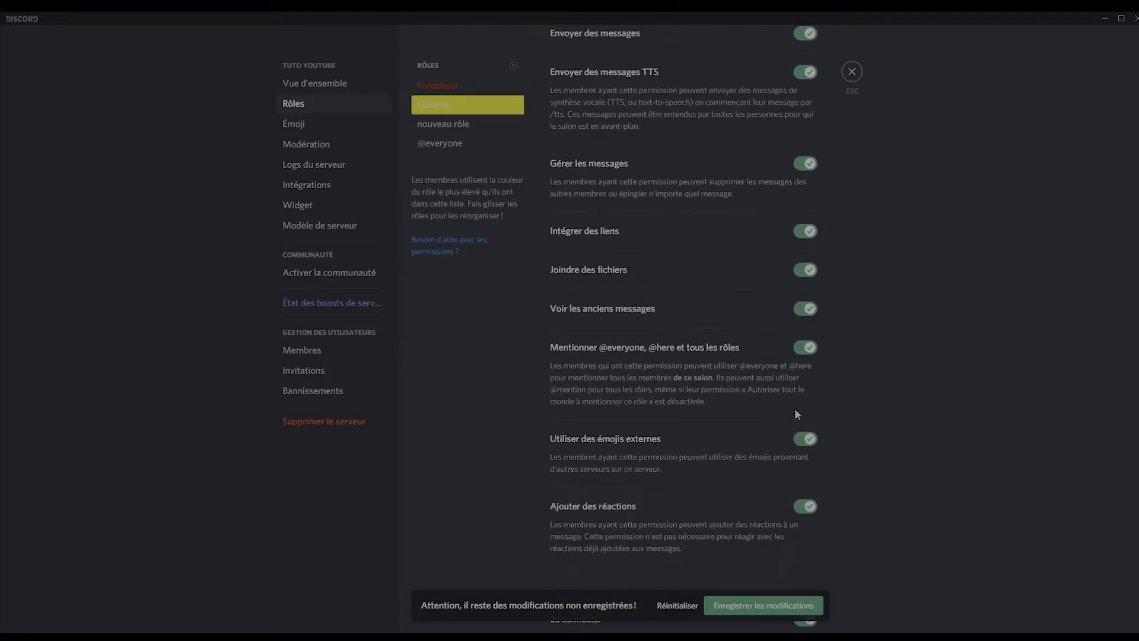
scroll(789, 416, "down", 3)
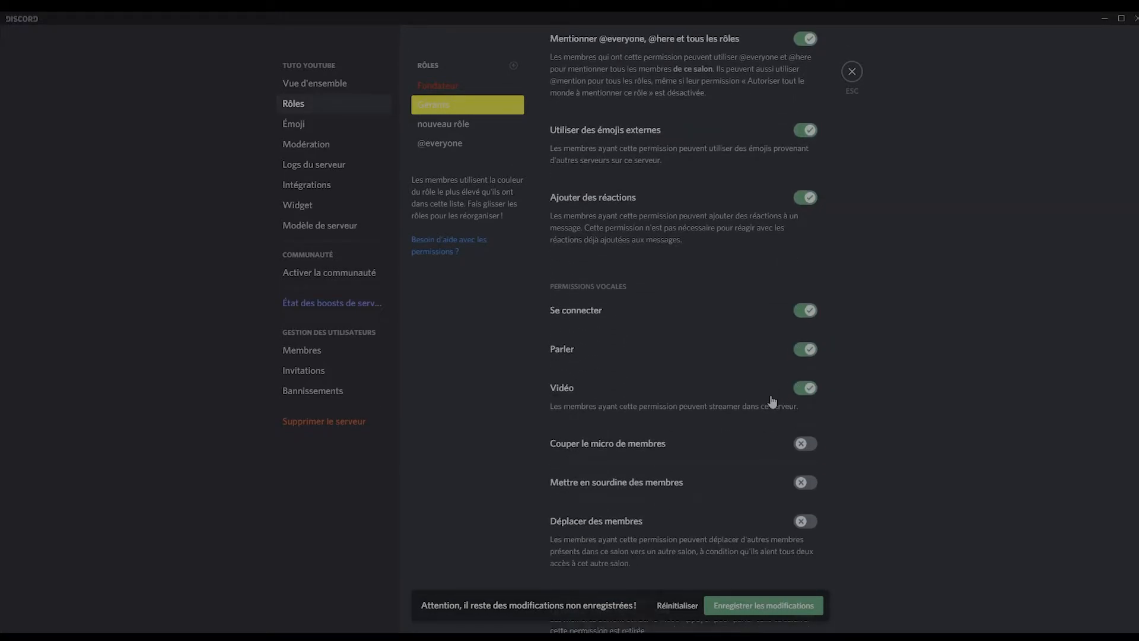
left_click(805, 334)
left_click(805, 374)
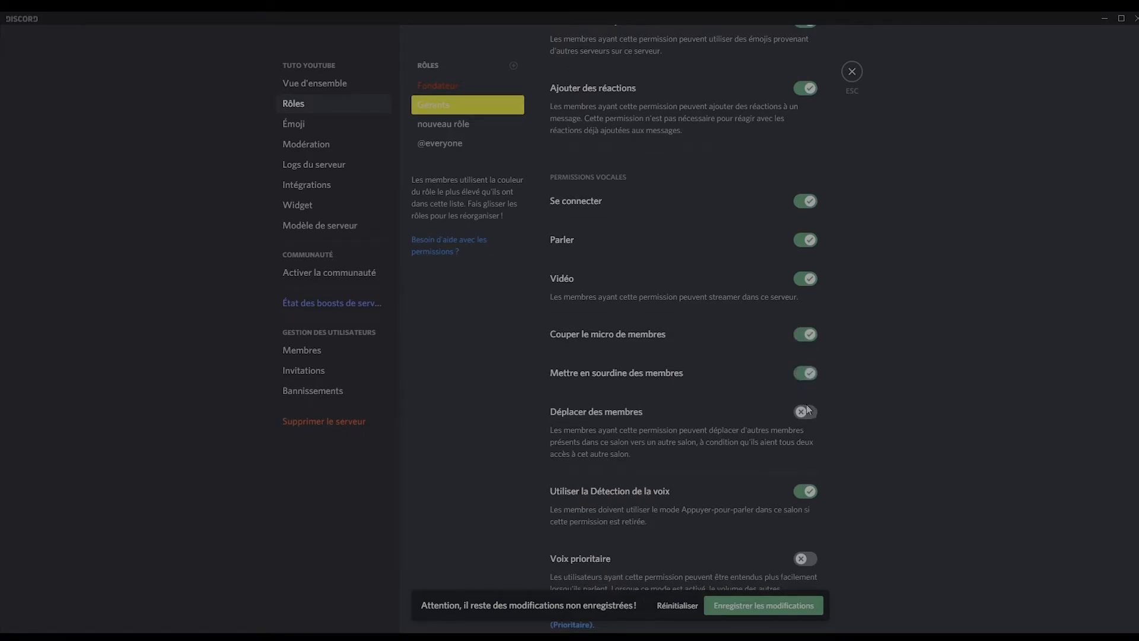
left_click(805, 412)
Enable "Voix prioritaire" for the Gérants role and save the role changes
scroll(807, 423, "down", 2)
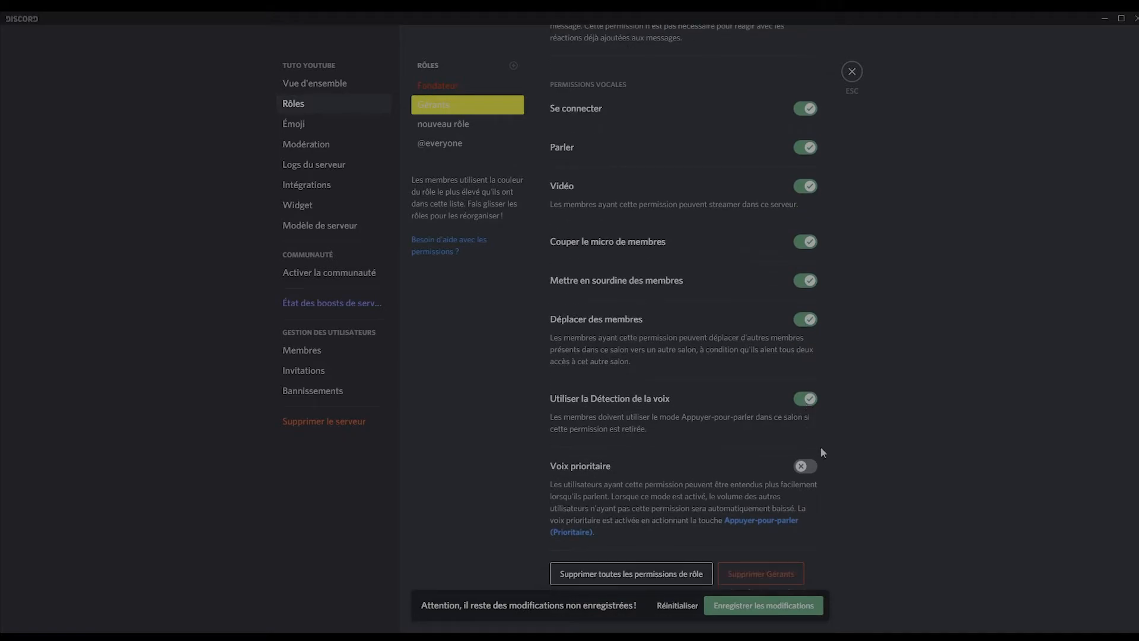
left_click(805, 466)
scroll(742, 365, "up", 15)
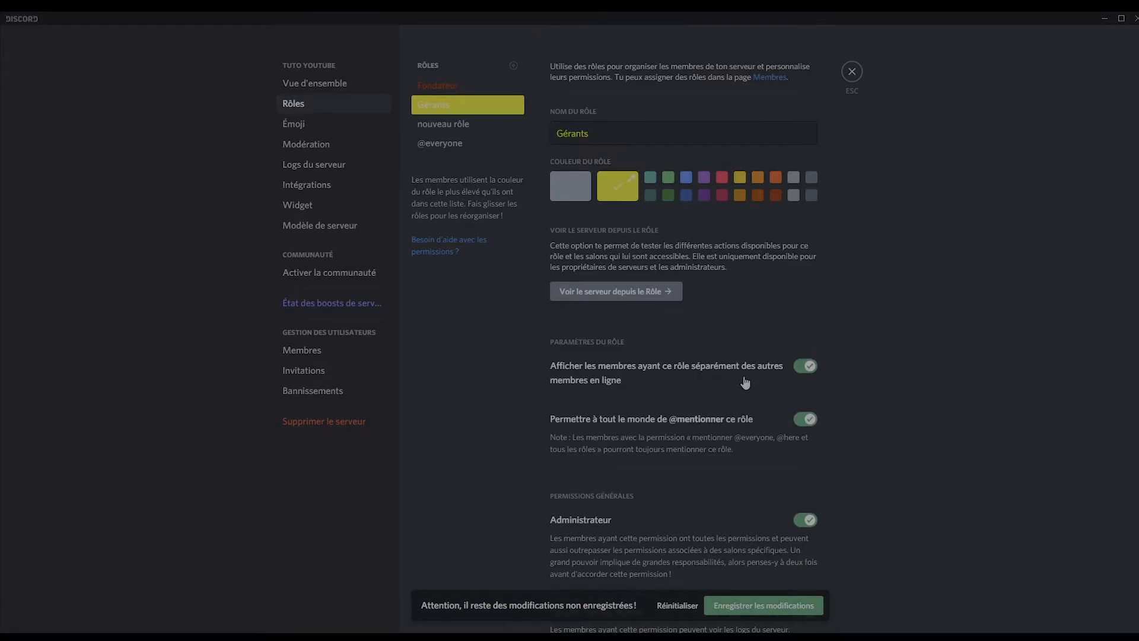
left_click(760, 606)
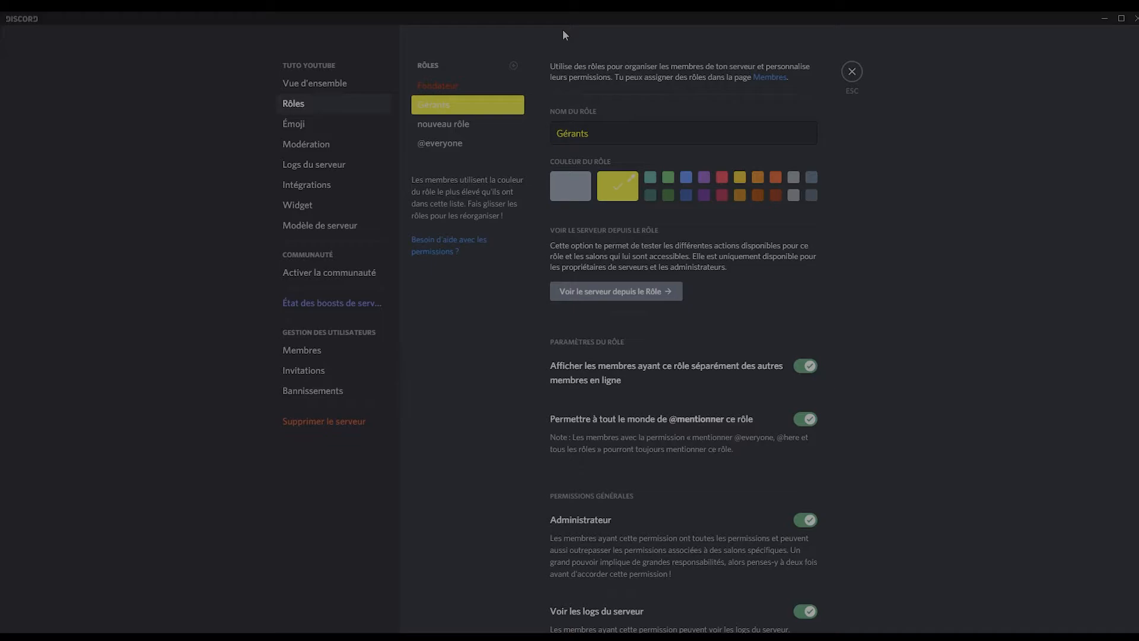
Rename the remaining new role, below Gérants, as "Modérateur"
left_click(458, 125)
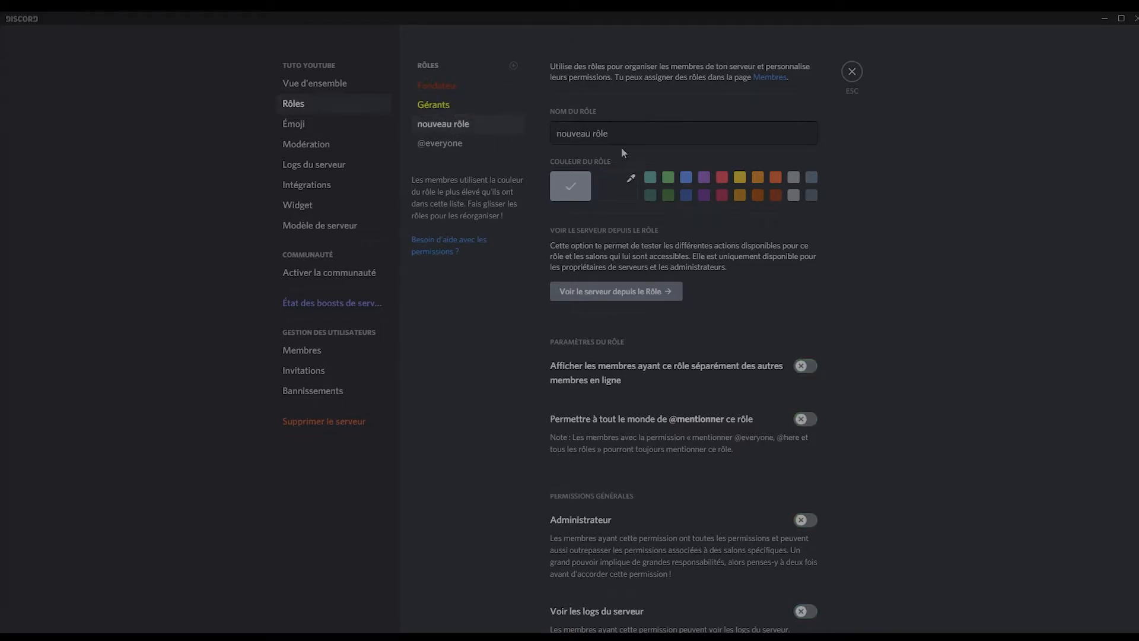
left_click_drag(636, 133, 514, 129)
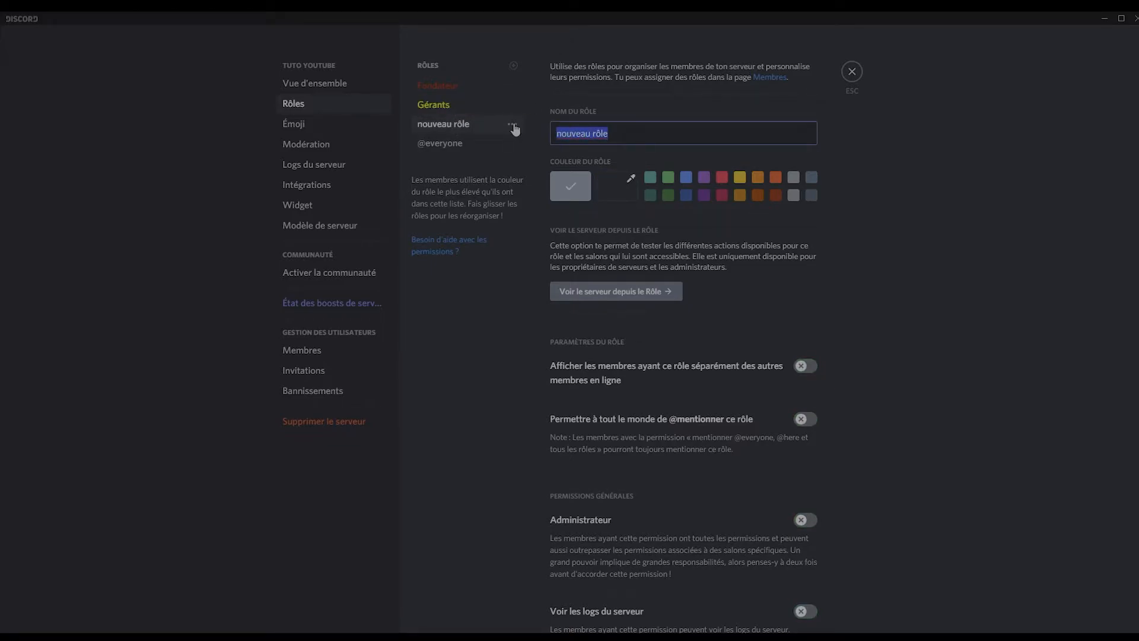
key("BackSpace")
type("Modérateur")
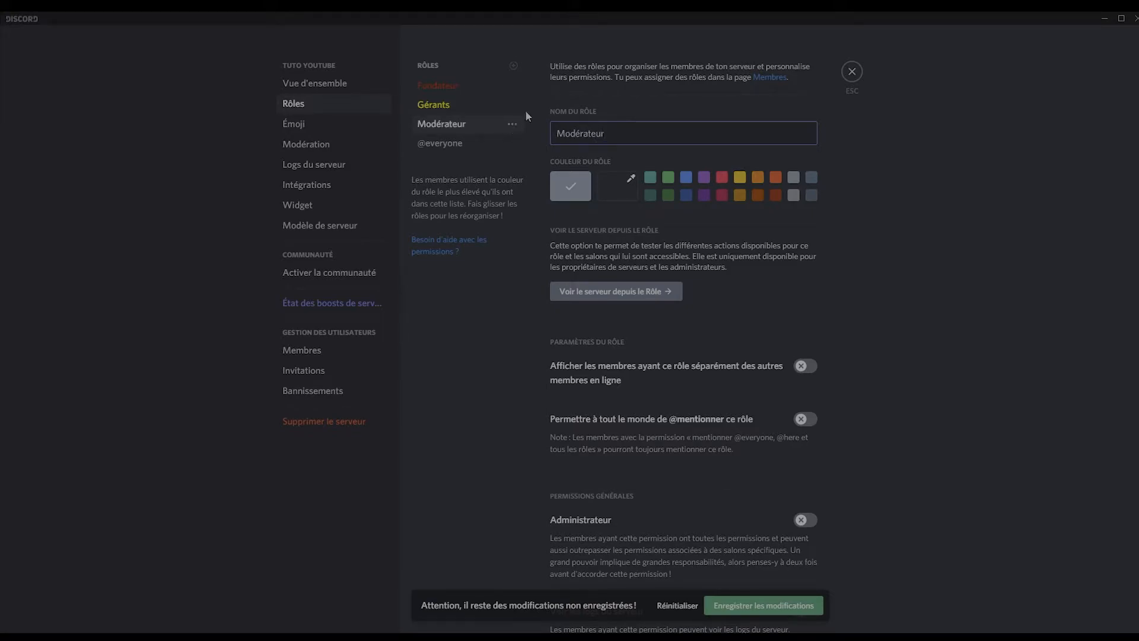
Give the Modérateur role a custom blue colour
left_click(618, 185)
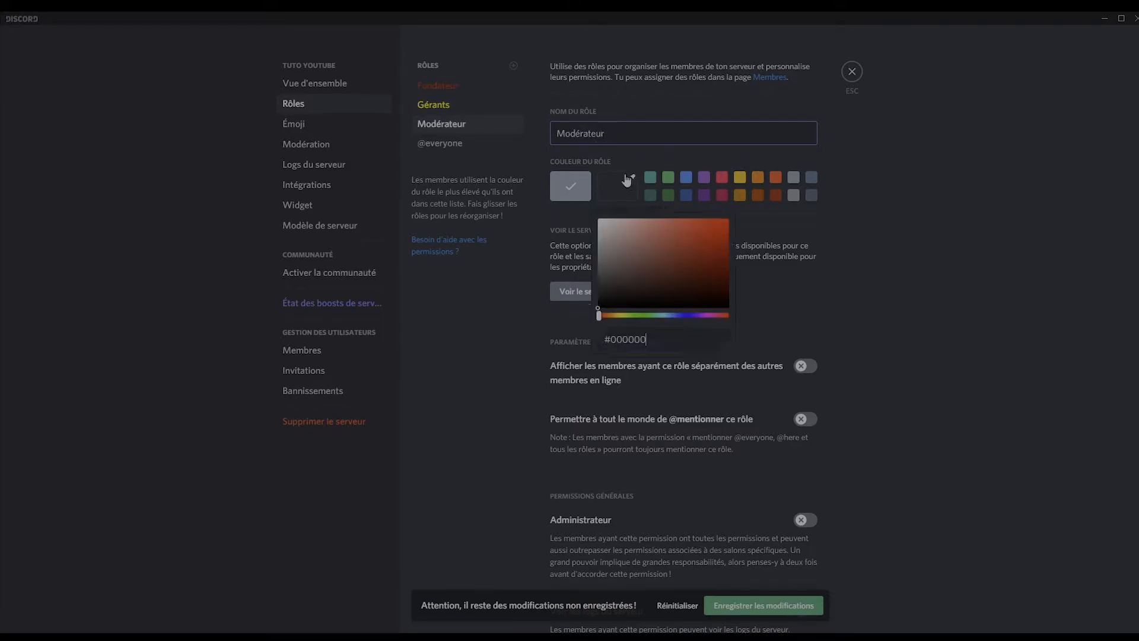
left_click(681, 309)
left_click(720, 222)
left_click(942, 279)
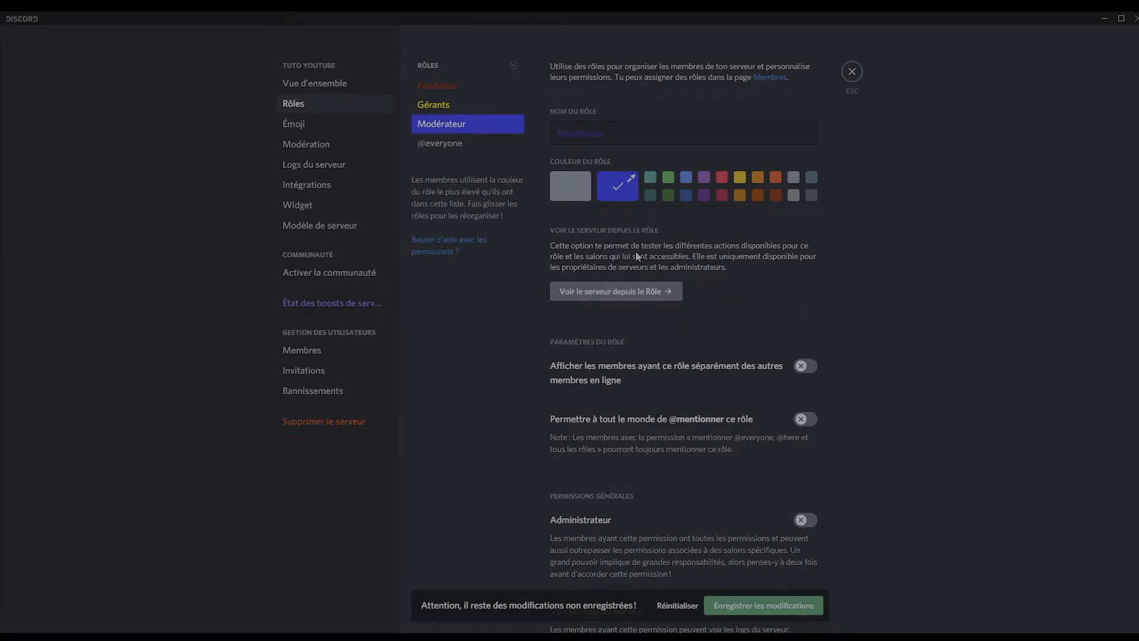
scroll(688, 243, "down", 1)
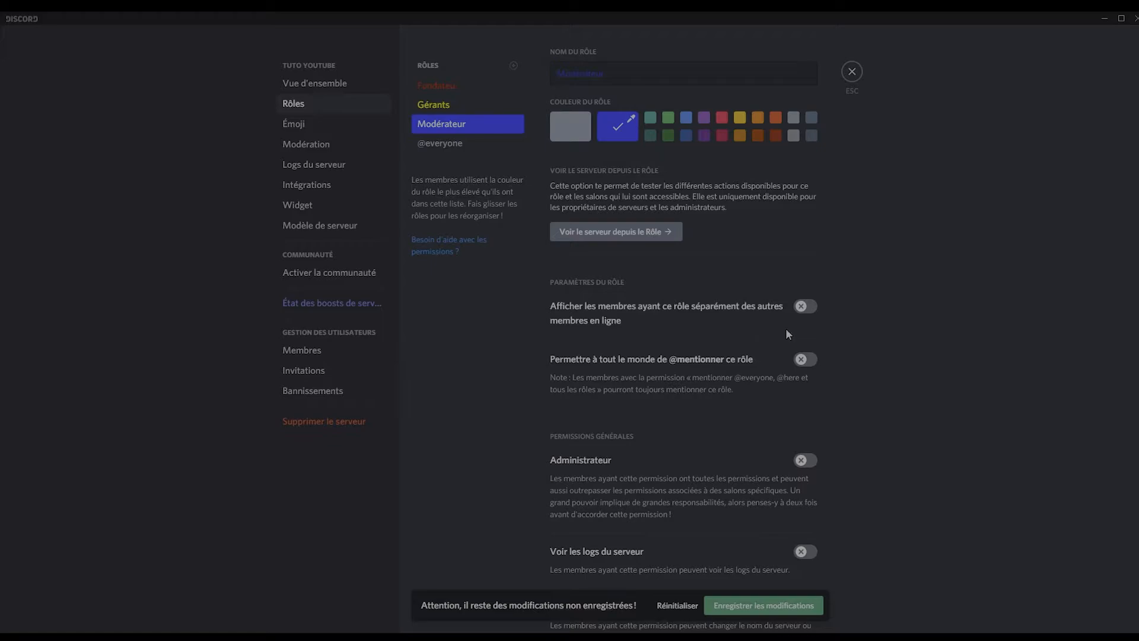
left_click(804, 308)
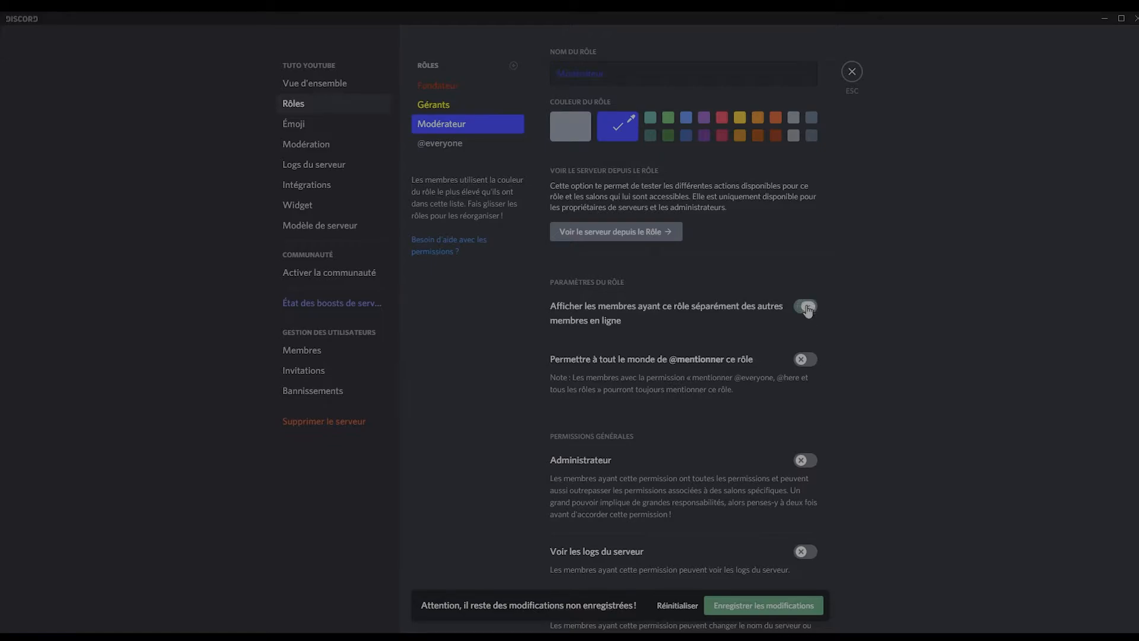
left_click(807, 361)
Enable the general permissions "Voir les logs du serveur", "Expulser des membres" and "Bannir des membres" for the Modérateur role
scroll(795, 350, "down", 3)
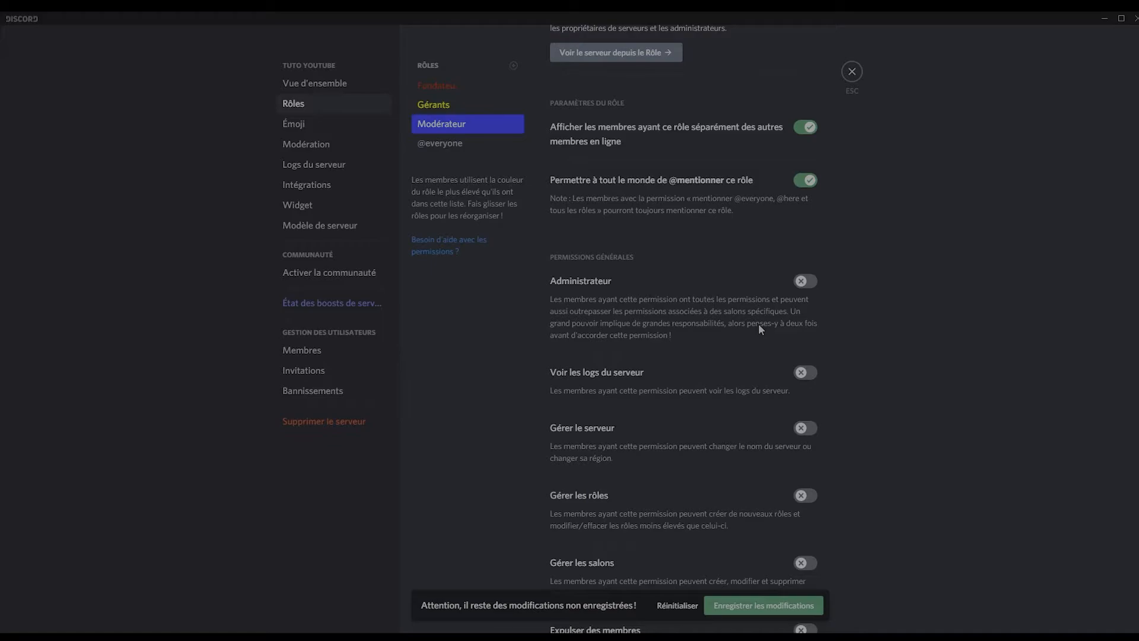
scroll(758, 323, "down", 2)
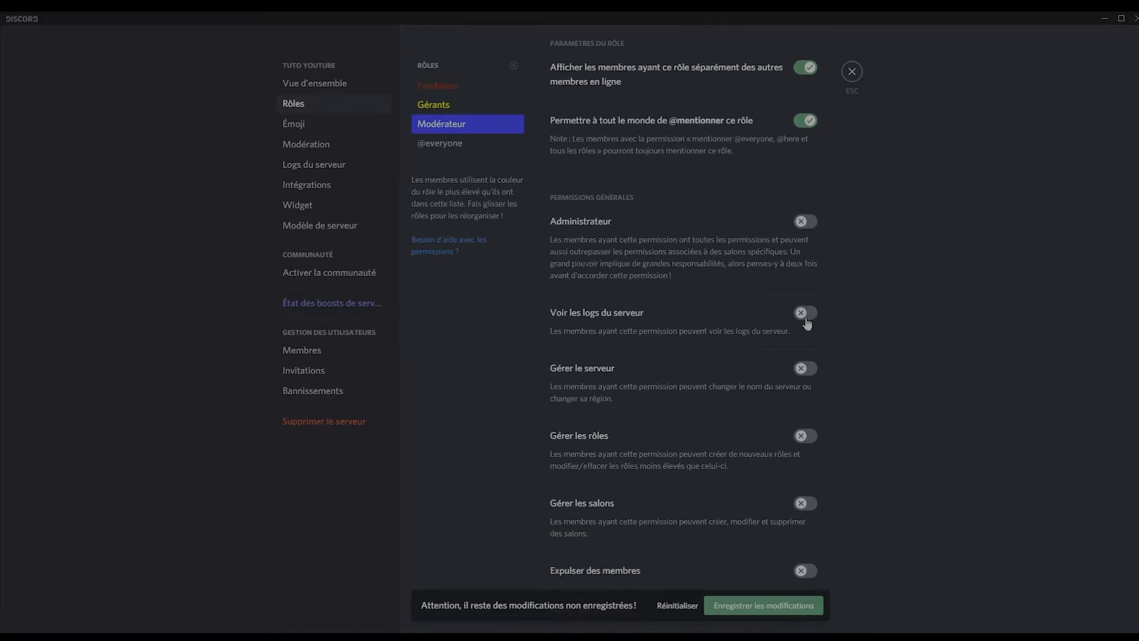
left_click(816, 315)
scroll(813, 321, "down", 2)
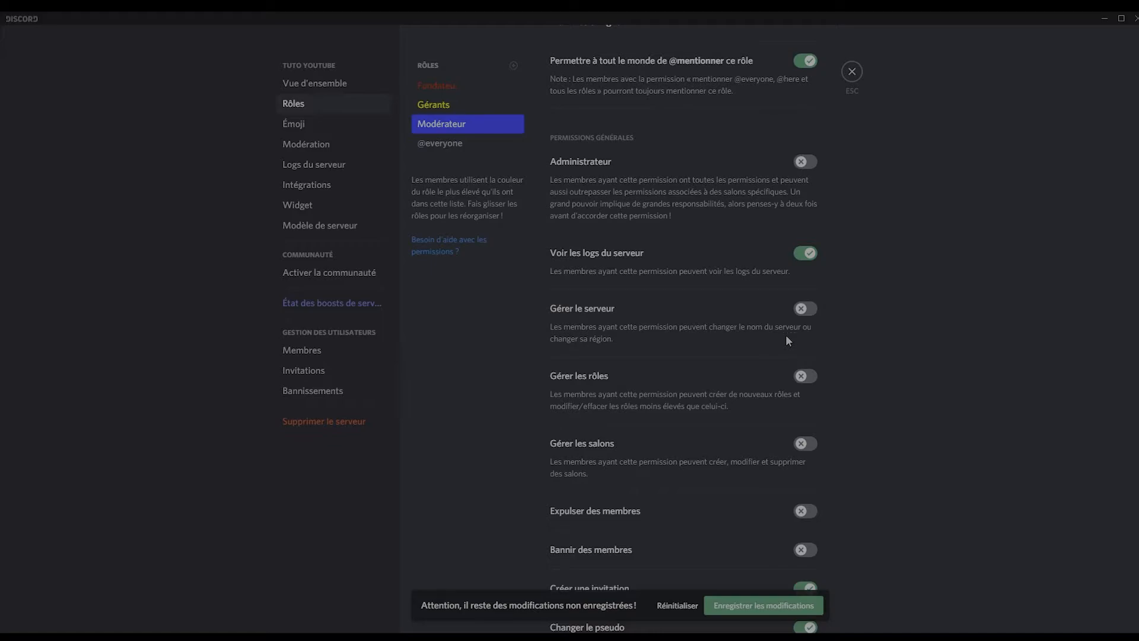
scroll(812, 392, "down", 1)
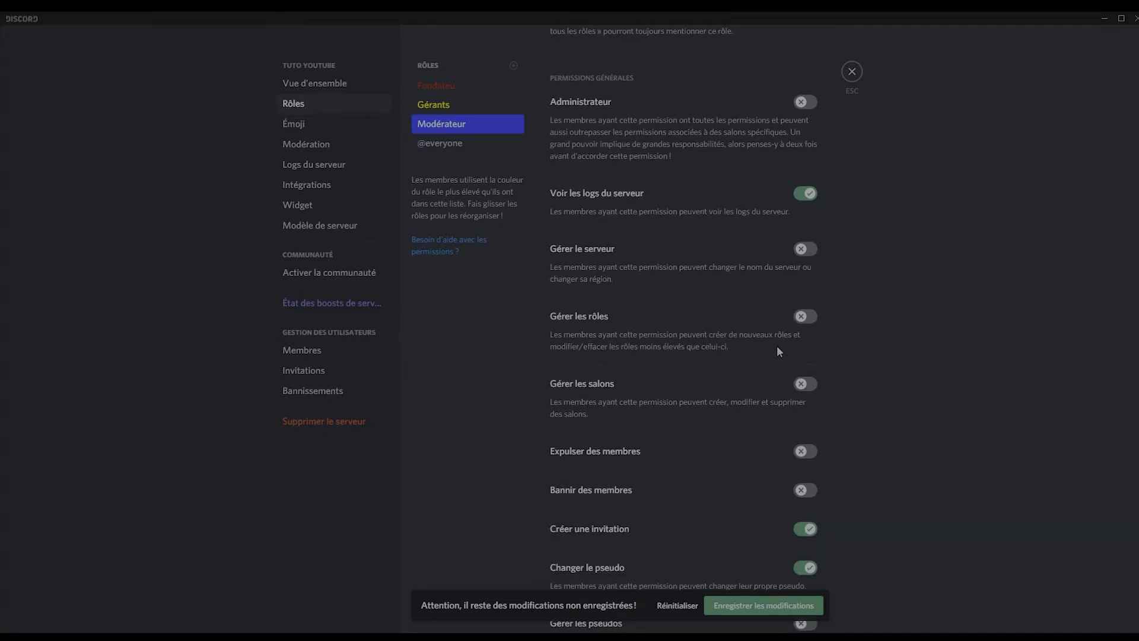
scroll(785, 358, "down", 1)
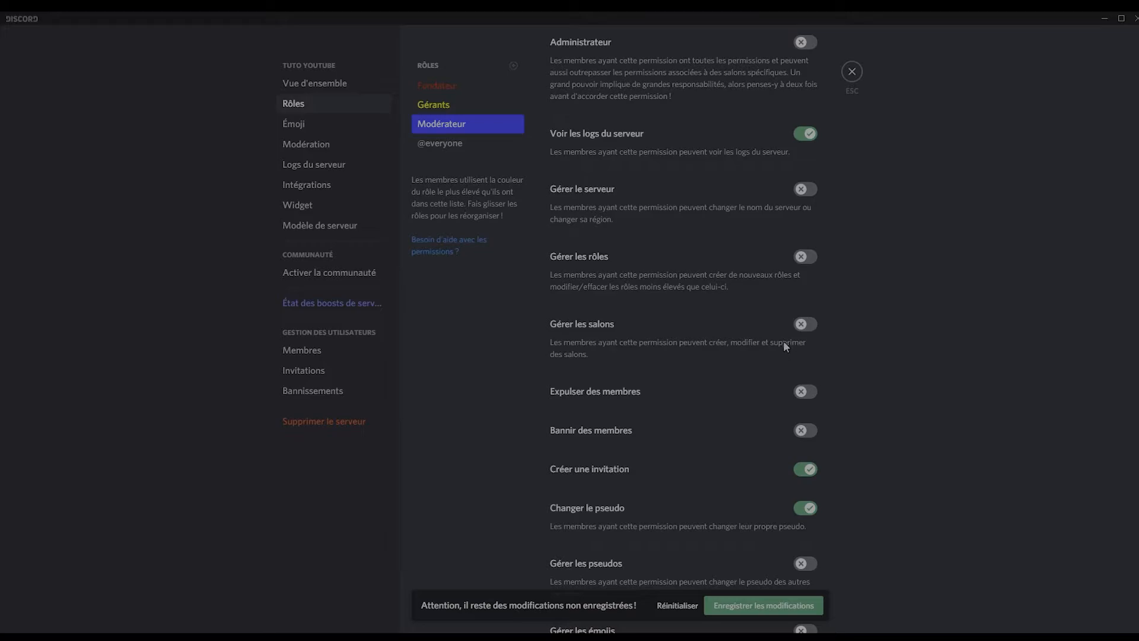
scroll(782, 337, "down", 1)
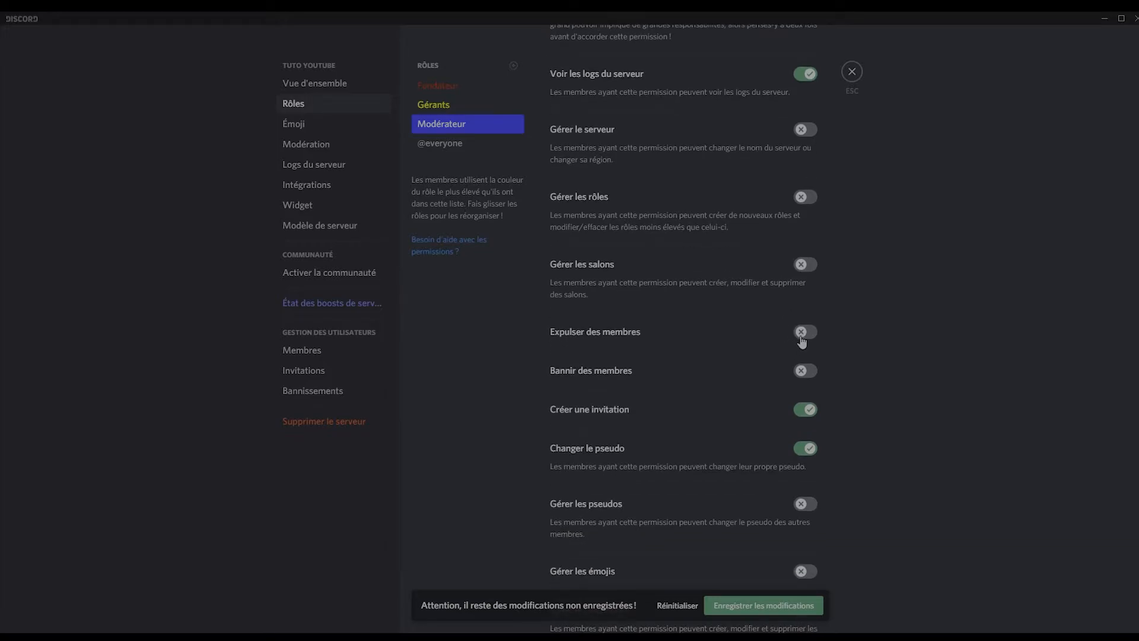
left_click(801, 336)
left_click(809, 372)
Enable the general permissions "Gérer les pseudos" and "Gérer les émojis" for the Modérateur role
scroll(711, 246, "down", 3)
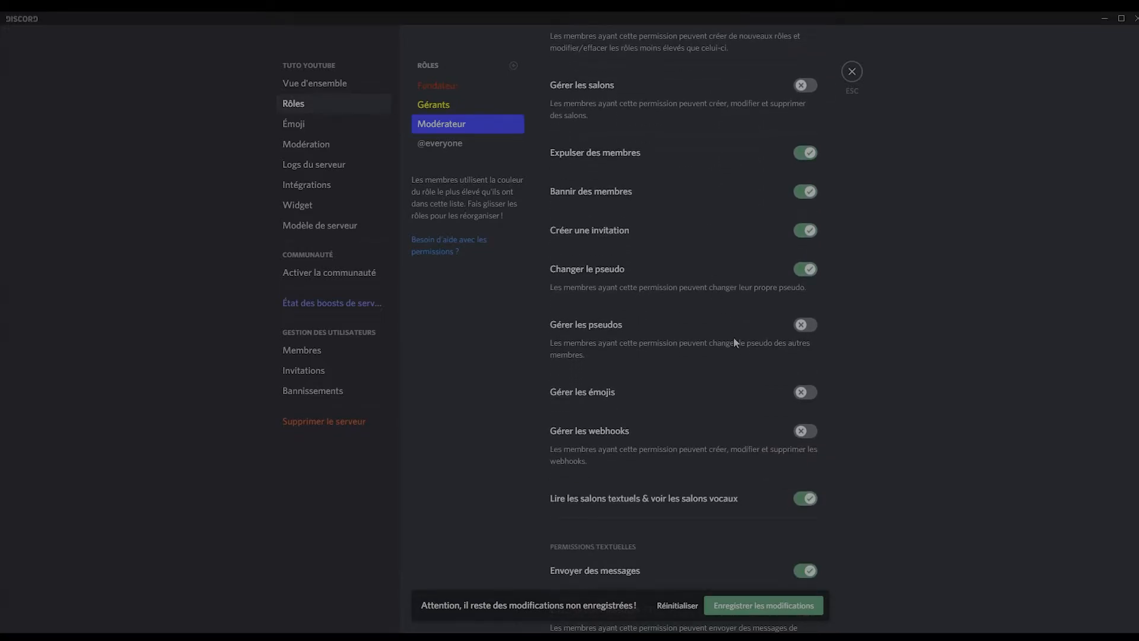
left_click(812, 327)
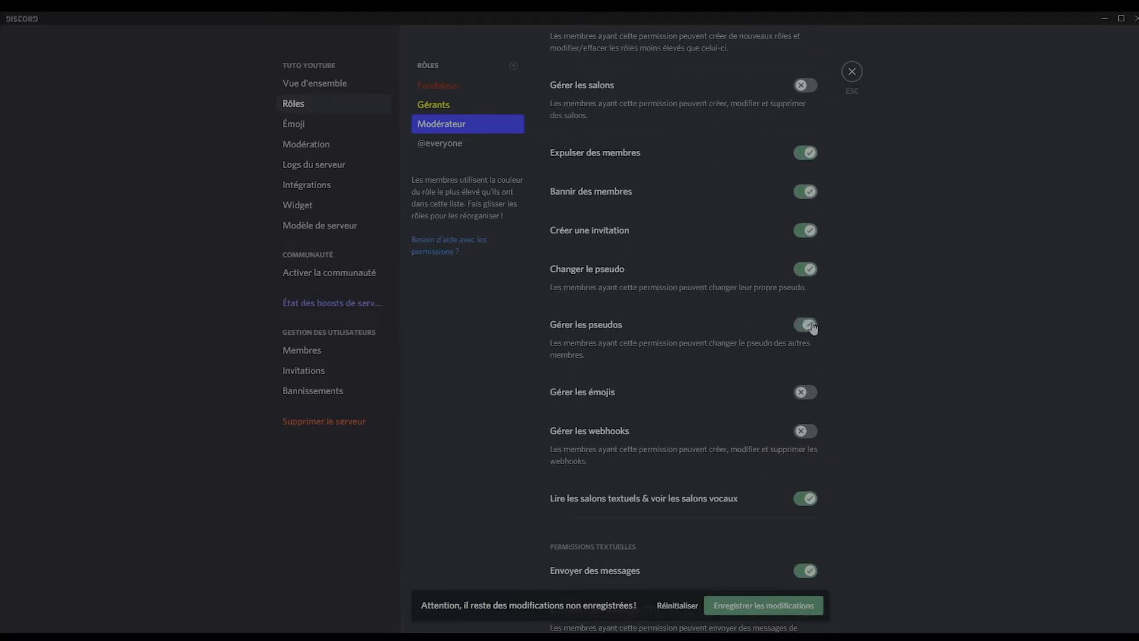
left_click(806, 394)
Enable the text permission "Gérer les messages" for the Modérateur role
scroll(804, 431, "down", 2)
scroll(842, 366, "down", 3)
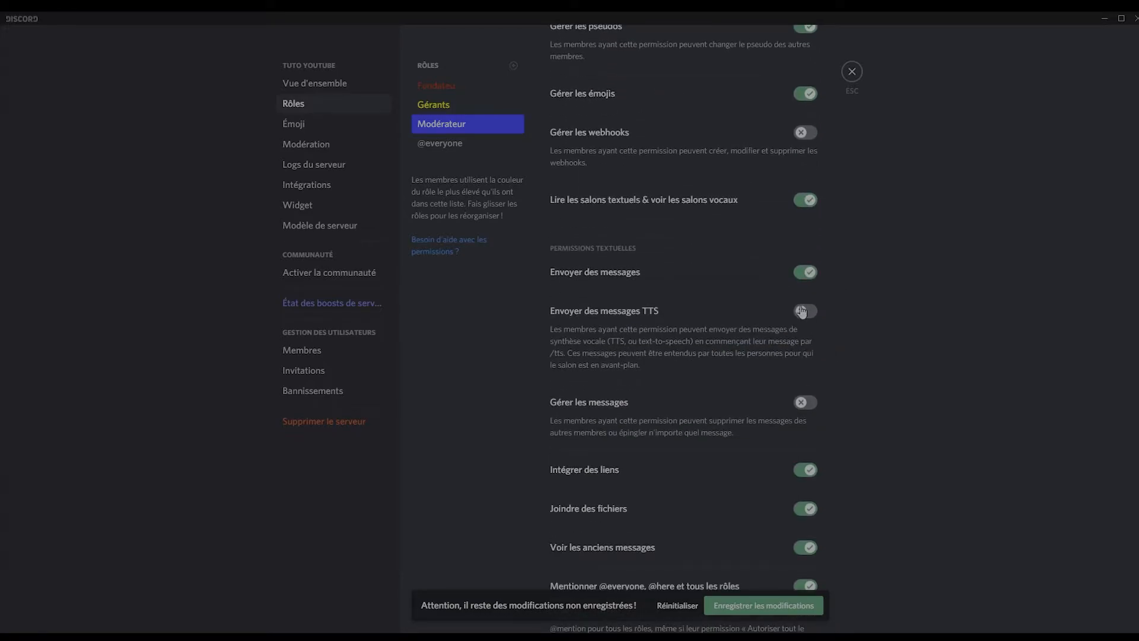
left_click(805, 403)
Enable the voice permissions "Couper le micro de membres", "Mettre en sourdine des membres" and "Déplacer des membres" for the Modérateur role
scroll(674, 414, "down", 3)
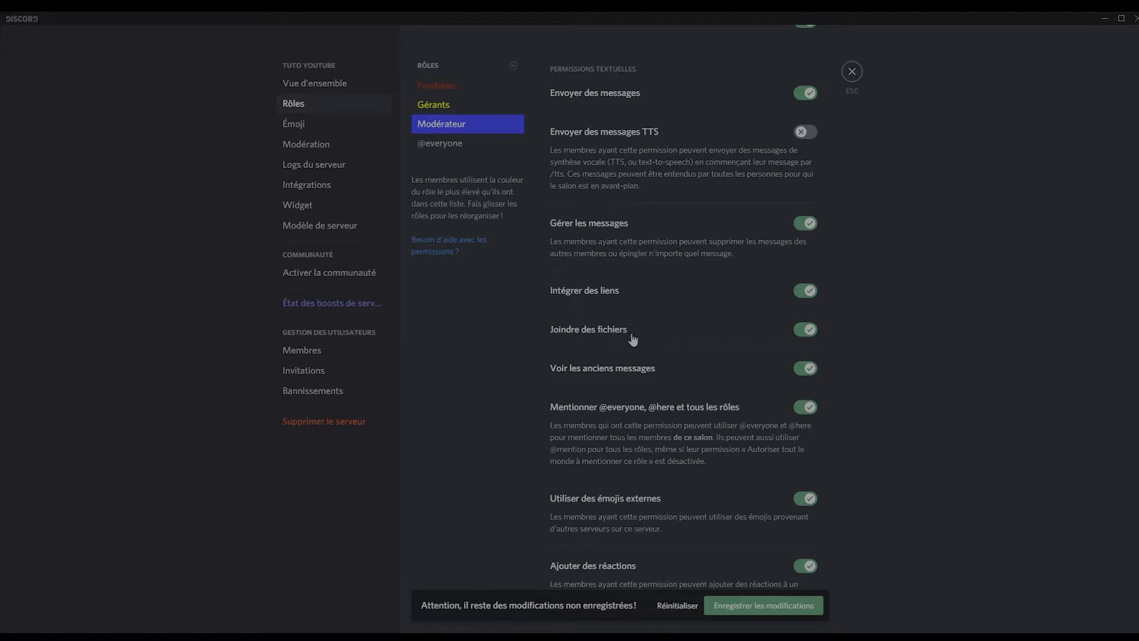
scroll(677, 326, "down", 2)
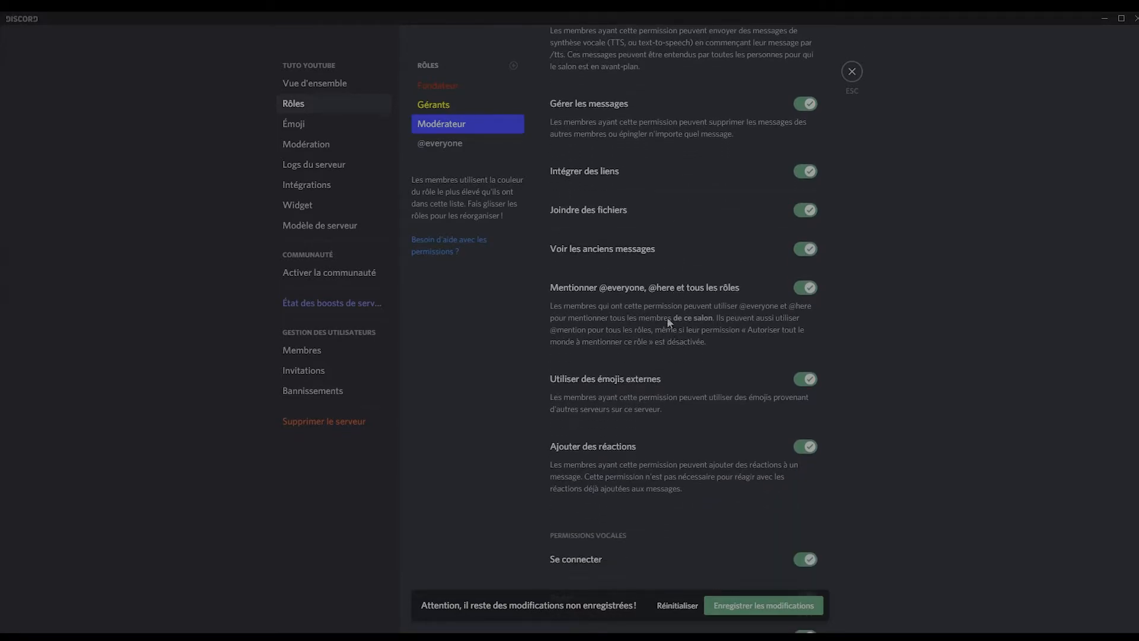
scroll(682, 371, "down", 6)
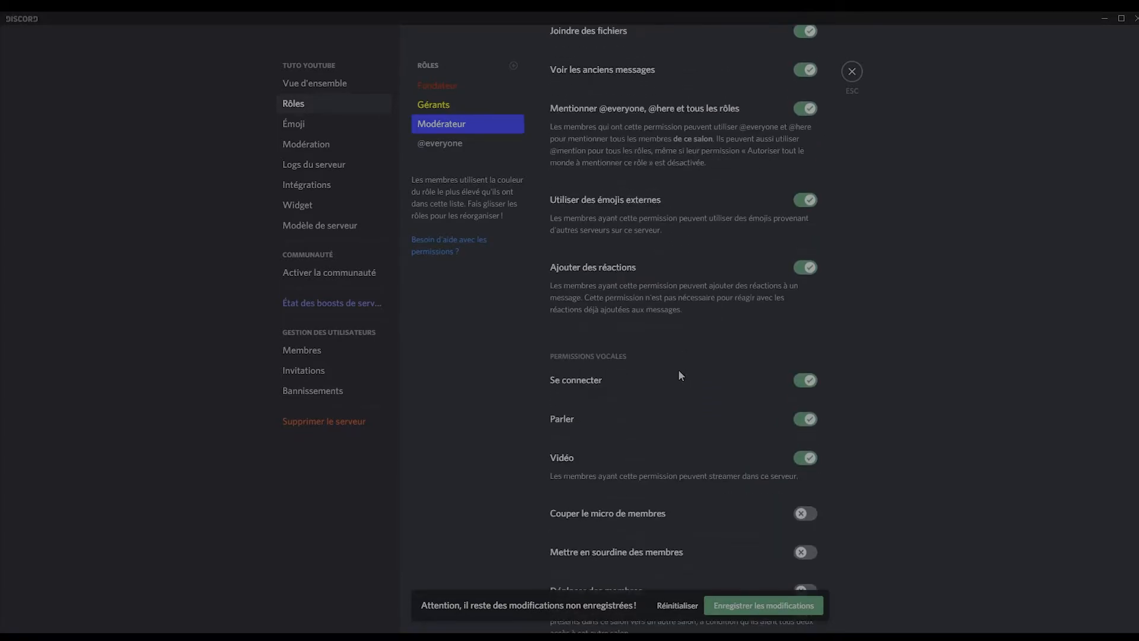
scroll(673, 372, "down", 1)
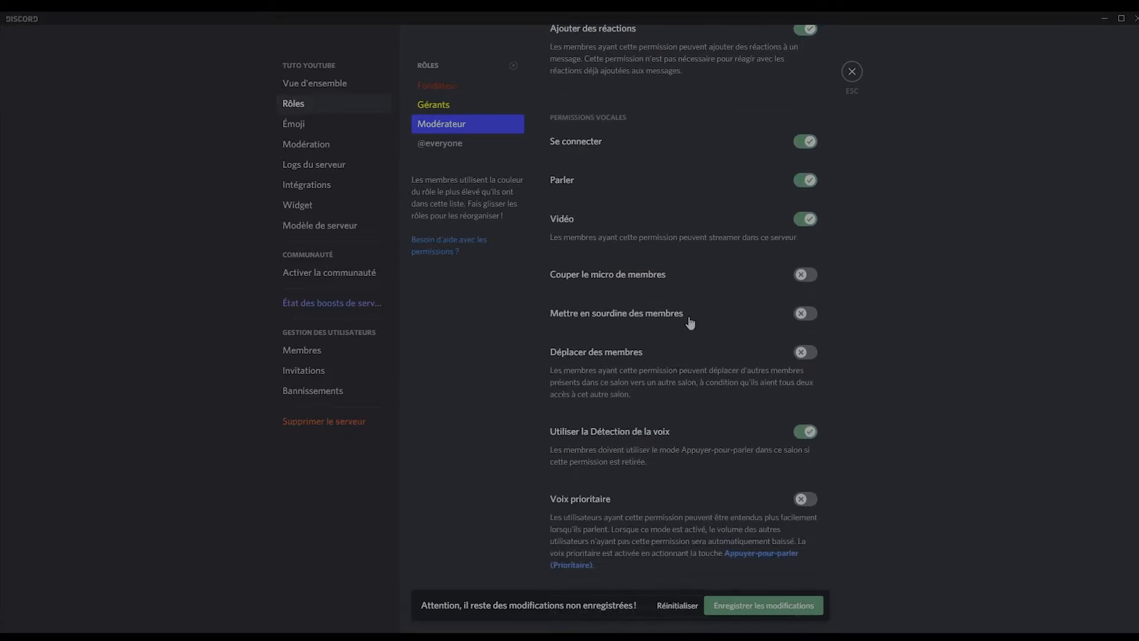
left_click(813, 275)
left_click(802, 314)
left_click(808, 353)
Enable "Voix prioritaire" for the Modérateur role and save the role changes
scroll(810, 416, "down", 1)
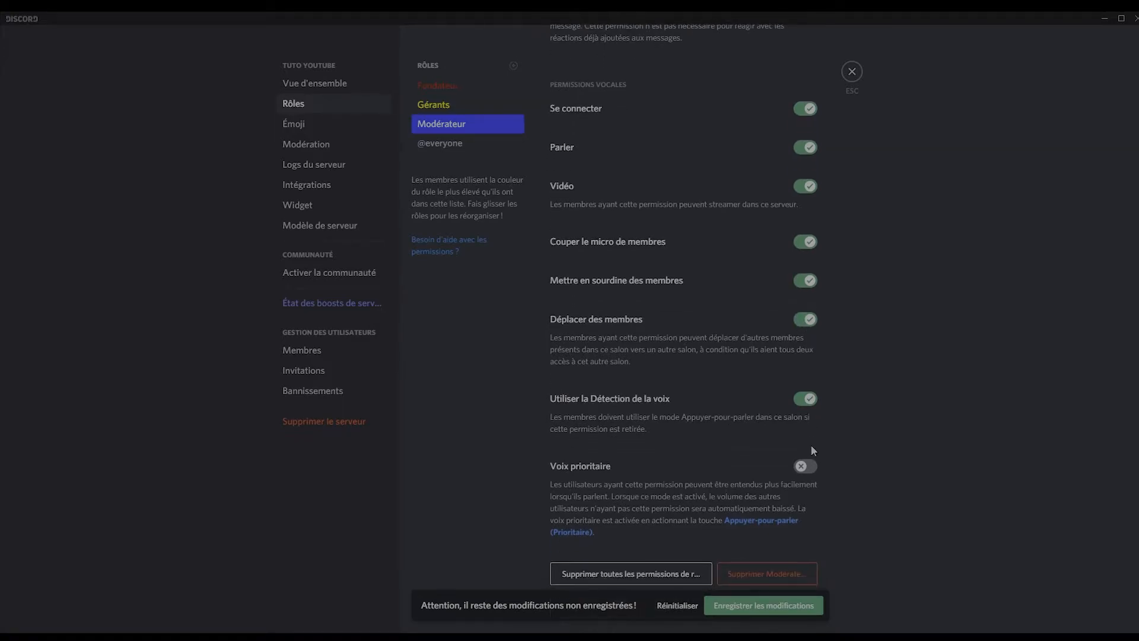
left_click(806, 467)
scroll(789, 445, "up", 3)
scroll(785, 440, "up", 15)
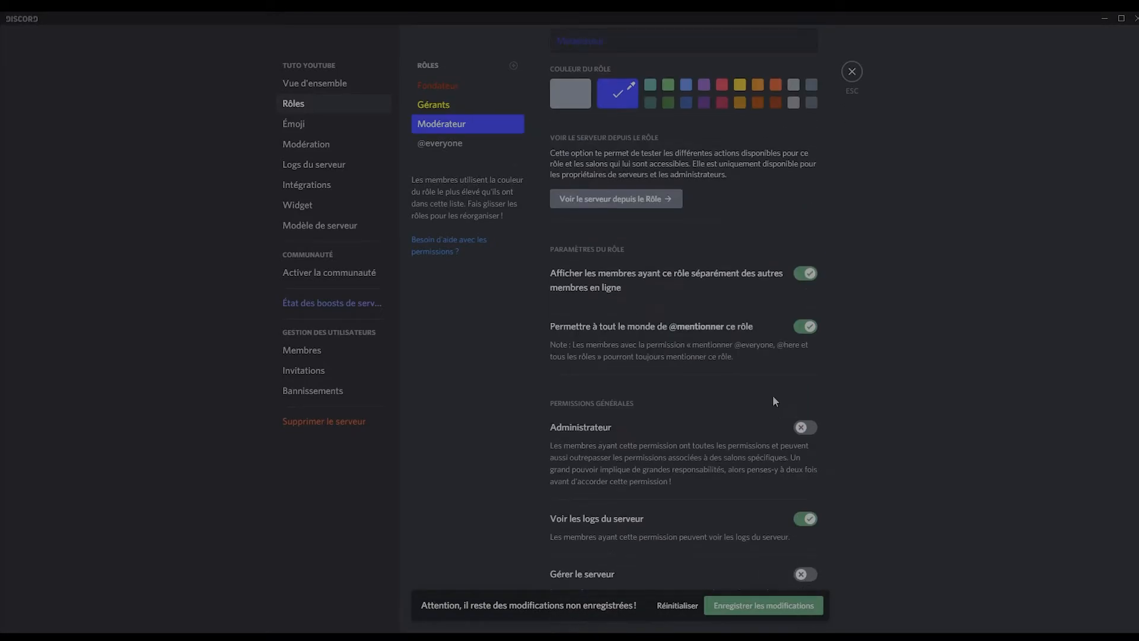
scroll(773, 395, "up", 2)
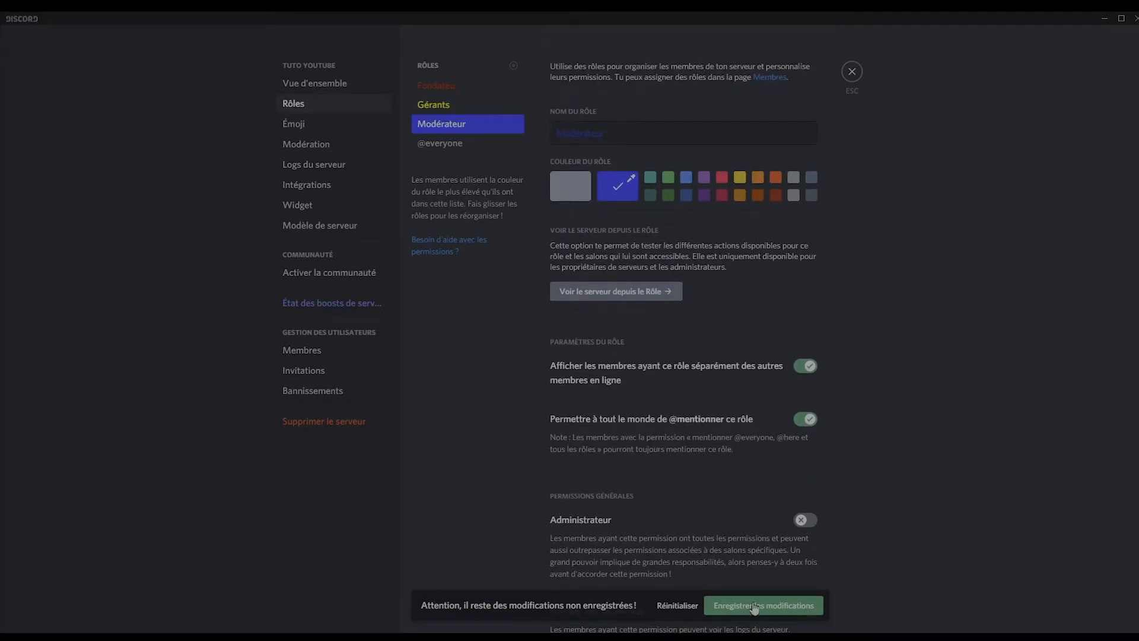
left_click(761, 606)
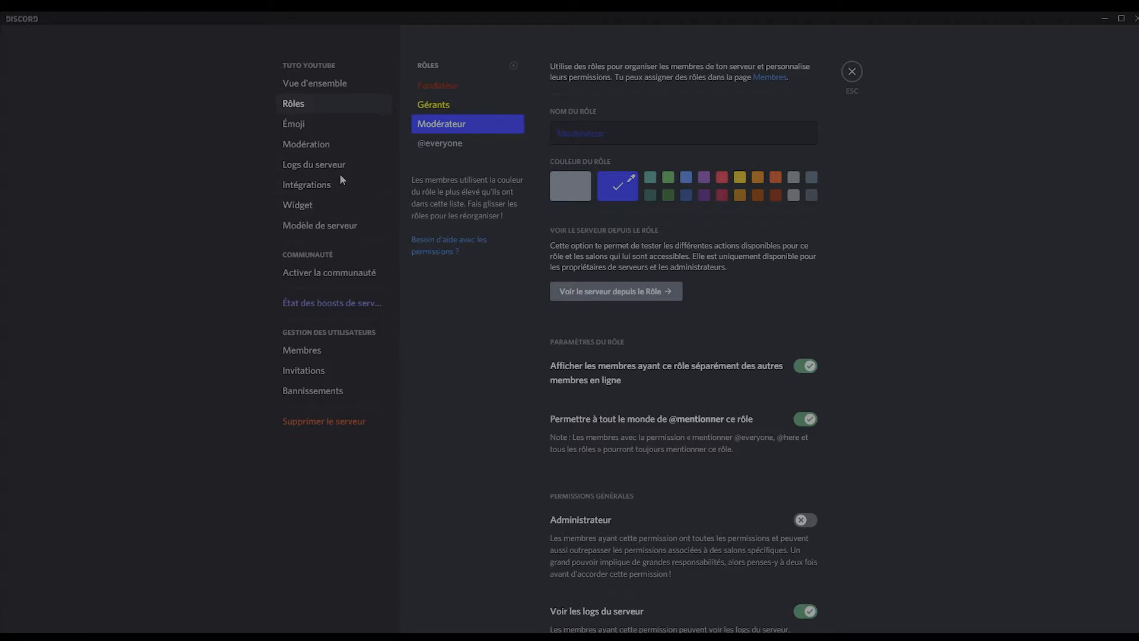
Create a new server role and name it "Bot"
left_click(512, 65)
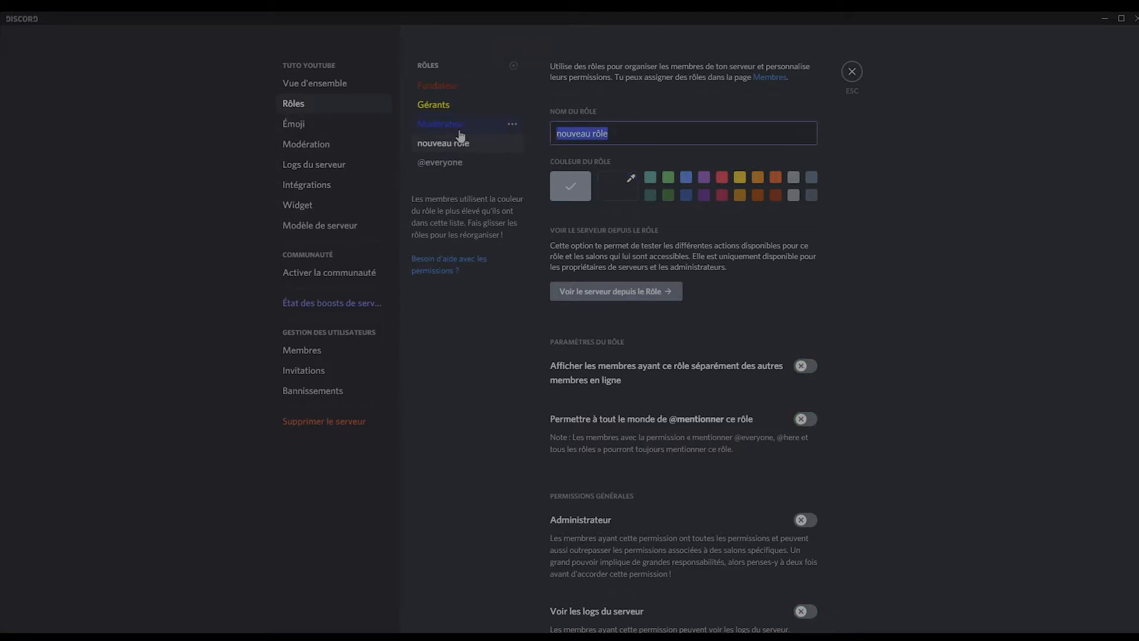
key("BackSpace")
type("Bot")
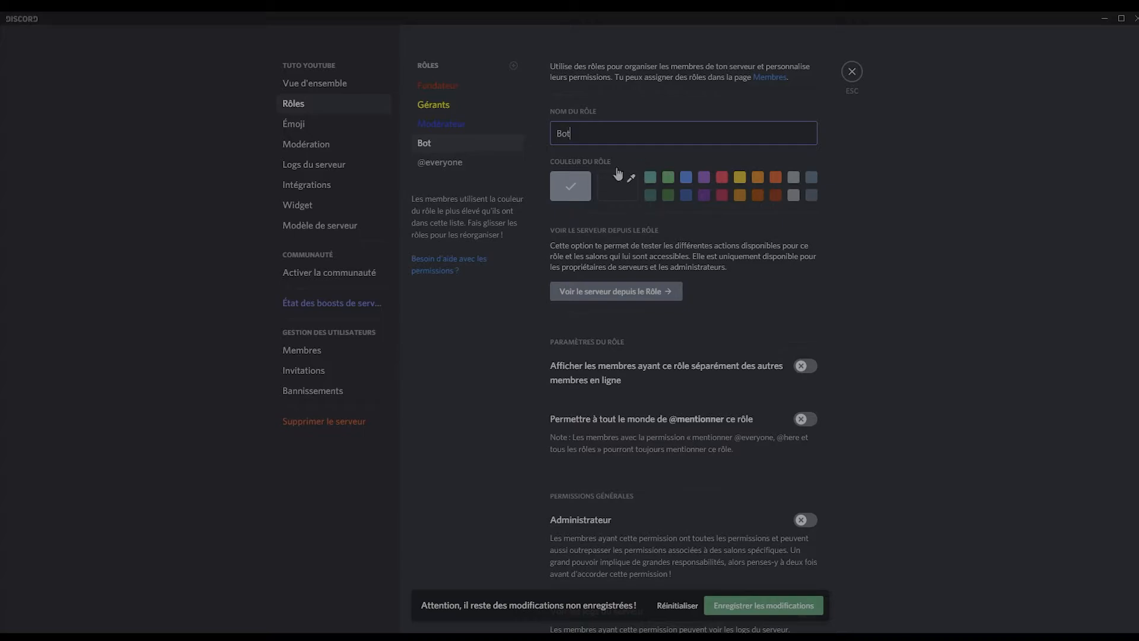
Give the Bot role a custom light, near-white colour
left_click(640, 187)
left_click_drag(678, 313, 656, 312)
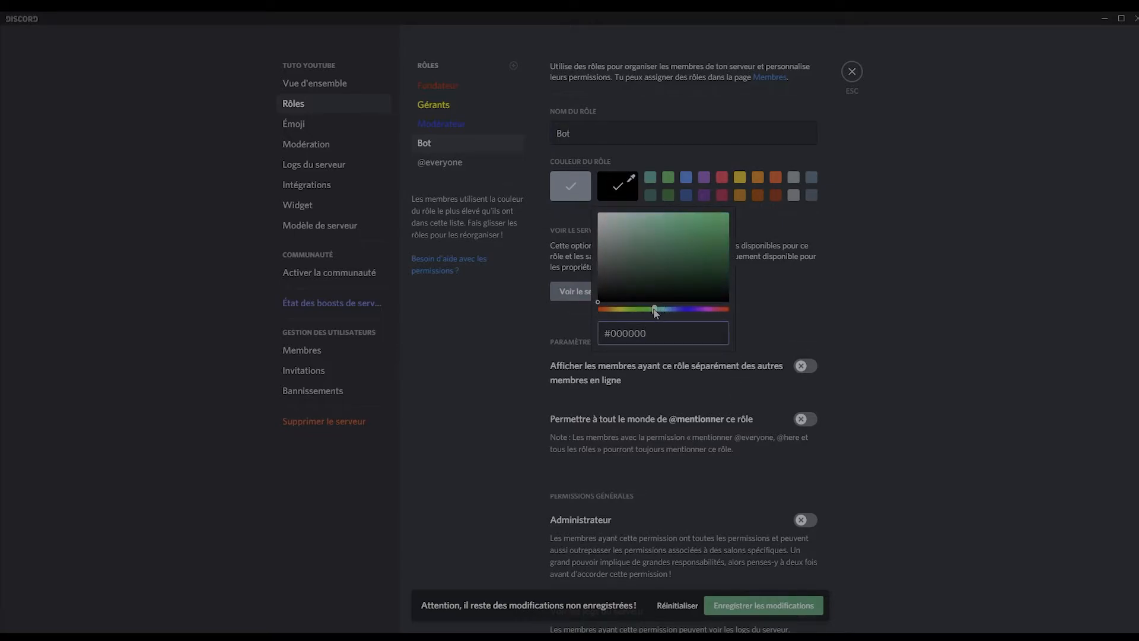
left_click(603, 224)
left_click(871, 324)
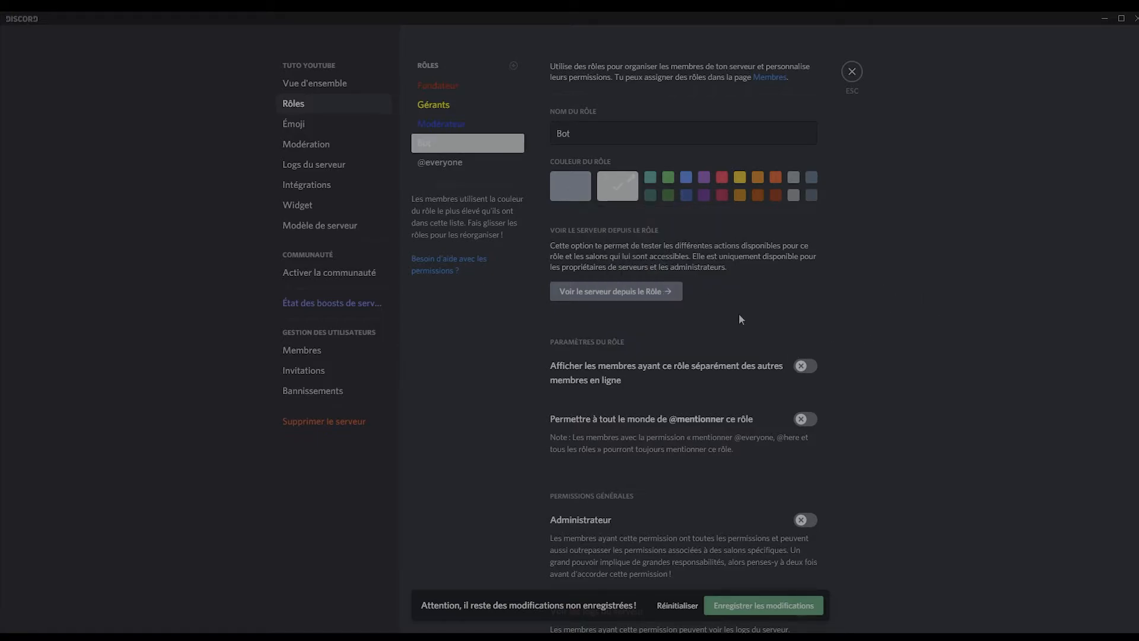
scroll(740, 317, "down", 3)
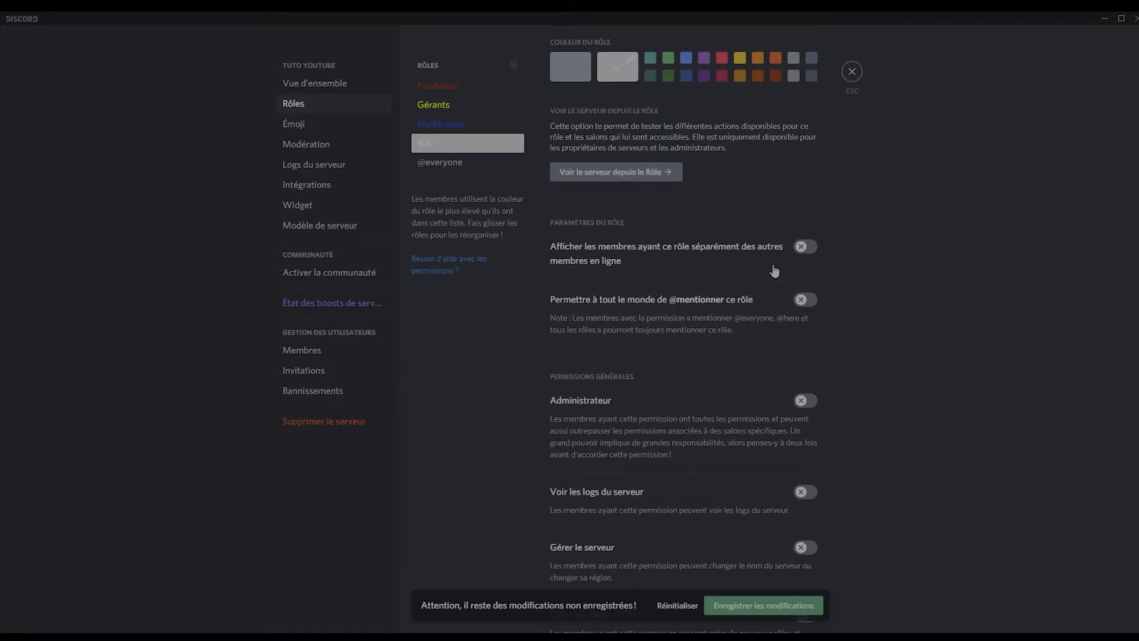
left_click(813, 248)
left_click(814, 298)
Enable "Administrateur", "Voir les logs du serveur", "Gérer le serveur" and "Gérer les rôles" for the Bot role
scroll(812, 320, "down", 2)
scroll(811, 318, "down", 1)
left_click(807, 280)
left_click(807, 373)
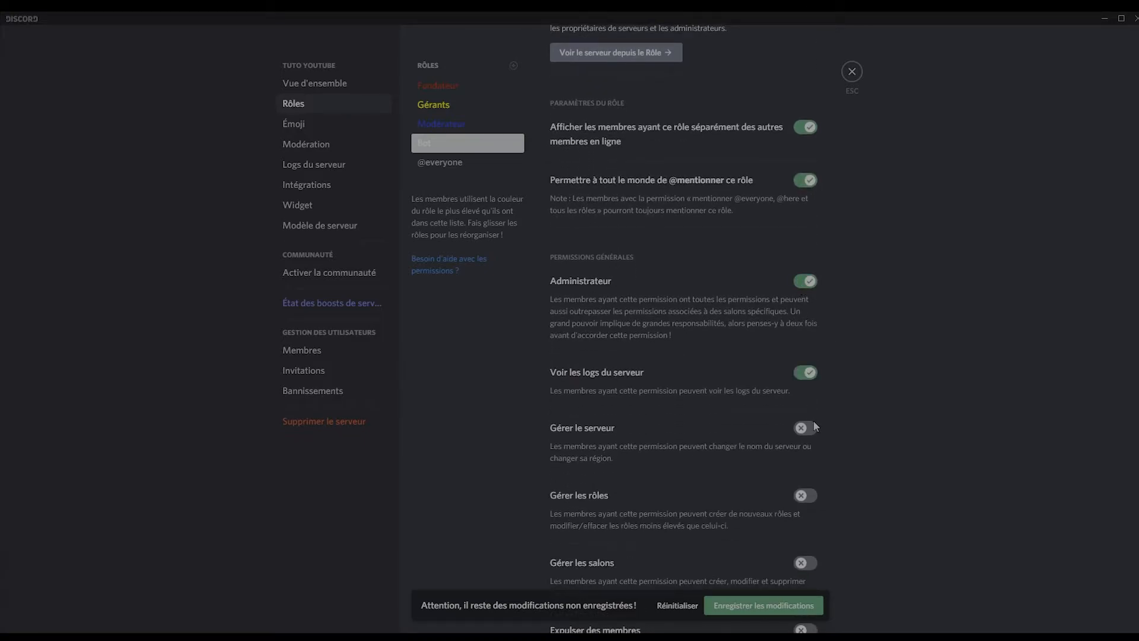
scroll(811, 415, "down", 1)
left_click(807, 369)
left_click(807, 436)
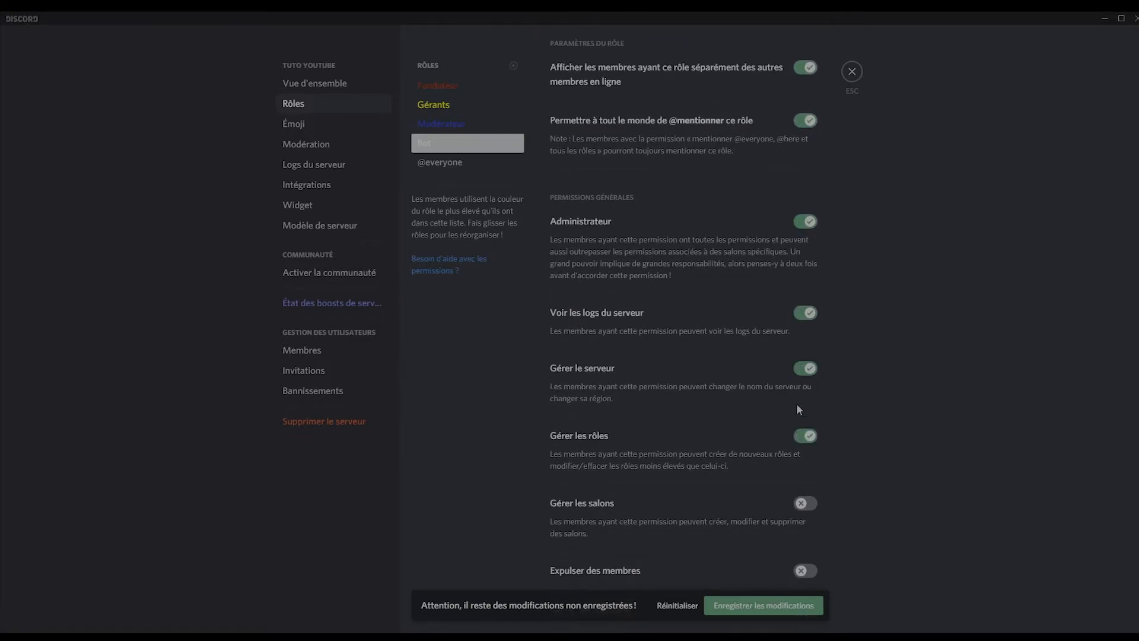
Enable "Gérer les salons", "Expulser des membres" and "Bannir des membres" for the Bot role
scroll(801, 409, "down", 3)
left_click(806, 384)
left_click(813, 454)
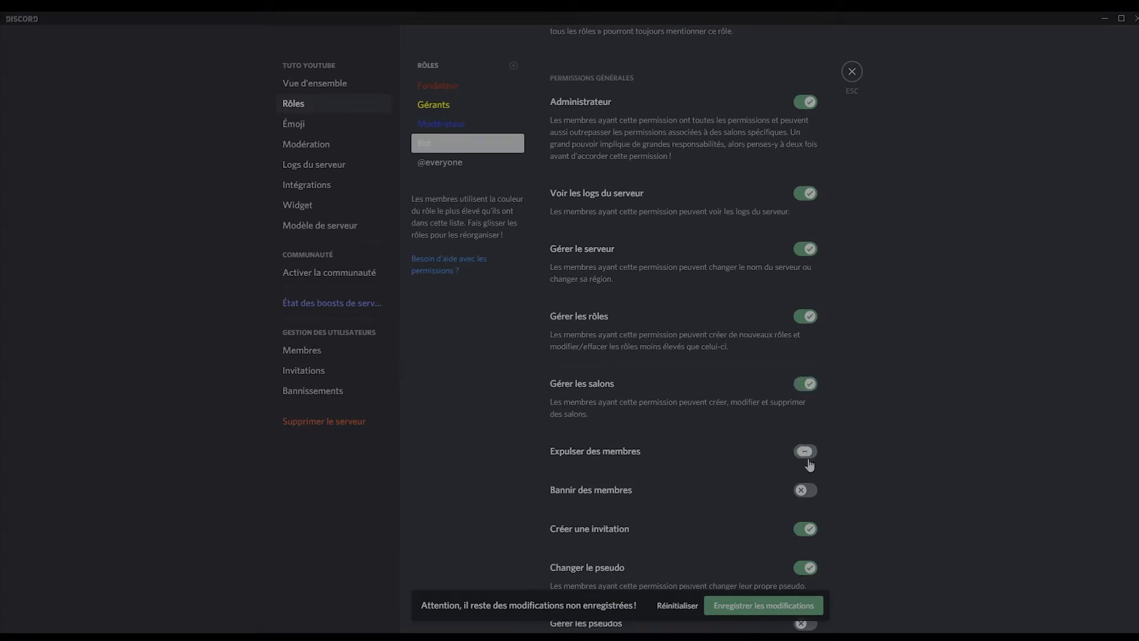
left_click(806, 488)
Enable "Gérer les pseudos", "Gérer les émojis" and "Gérer les webhooks" for the Bot role
scroll(789, 421, "down", 5)
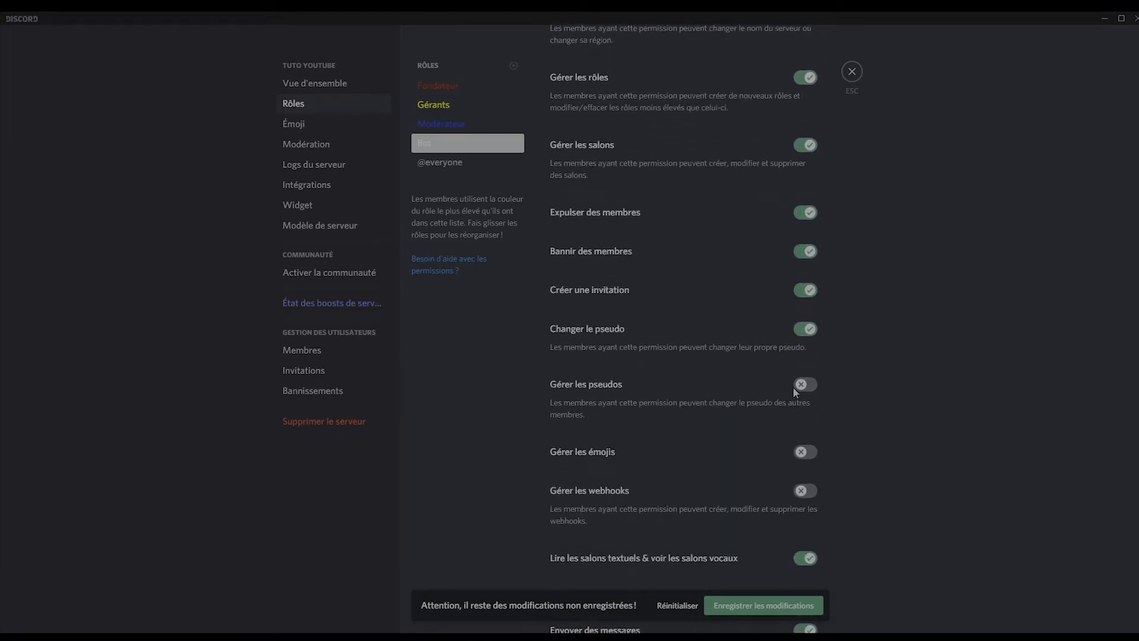
left_click(806, 385)
left_click(807, 452)
scroll(810, 474, "down", 3)
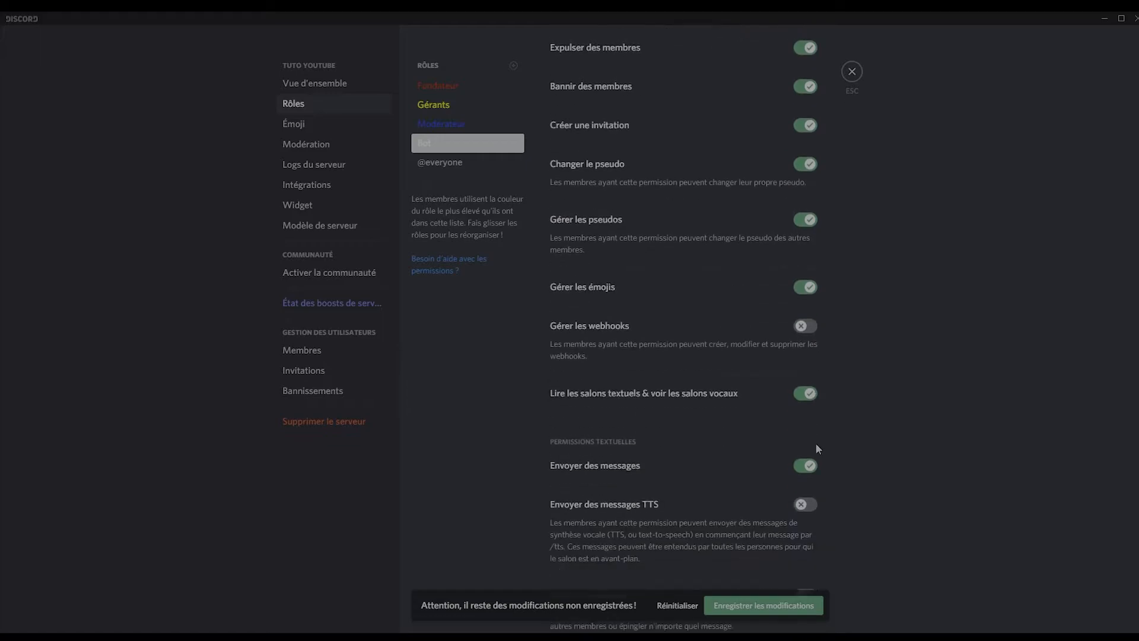
left_click(805, 313)
Enable the text permissions "Envoyer des messages TTS" and "Gérer les messages" for the Bot role
scroll(805, 315, "down", 1)
left_click(806, 429)
scroll(807, 442, "down", 1)
scroll(807, 449, "down", 1)
left_click(805, 402)
Enable the voice permissions "Couper le micro de membres", "Mettre en sourdine des membres" and "Déplacer des membres" for the Bot role
scroll(804, 415, "down", 4)
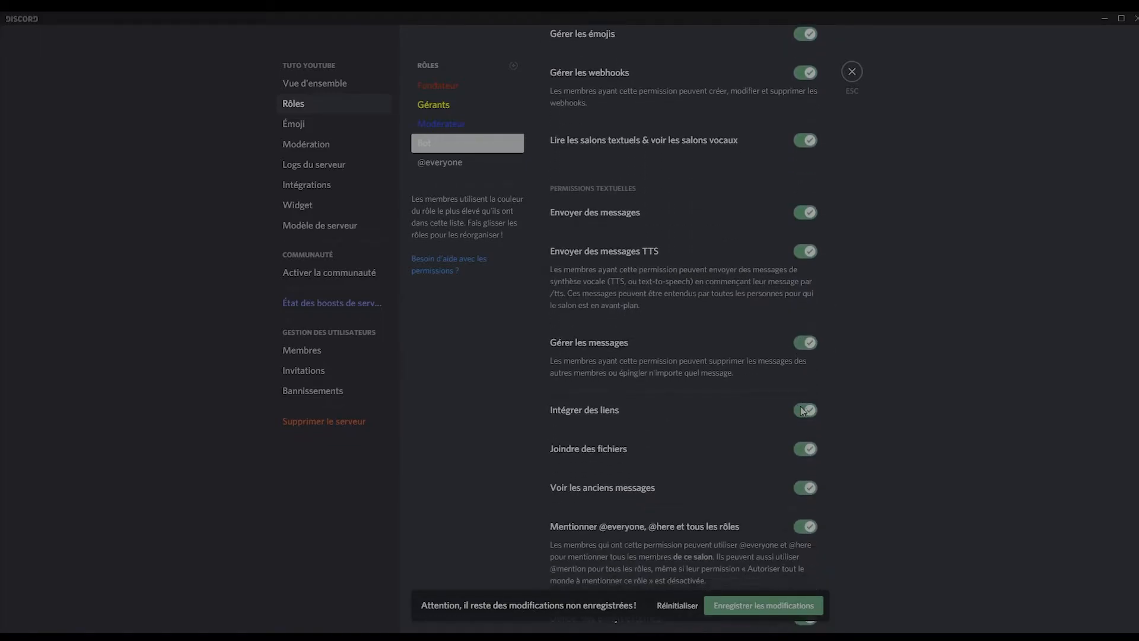
scroll(807, 433, "down", 6)
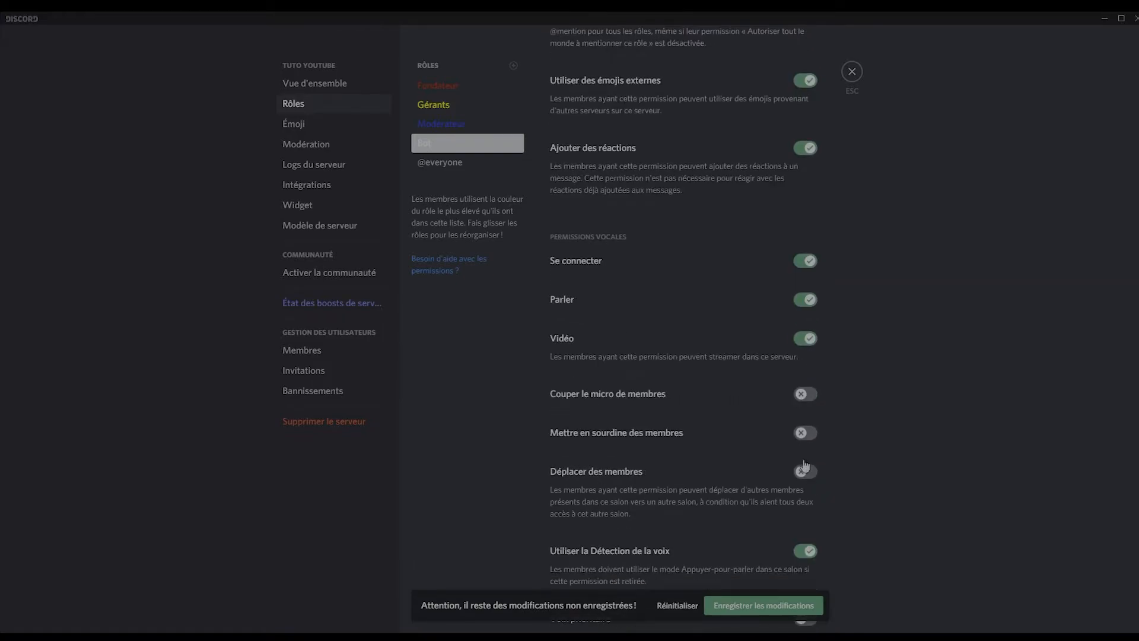
left_click(807, 395)
left_click(804, 434)
scroll(804, 470, "down", 3)
left_click(805, 320)
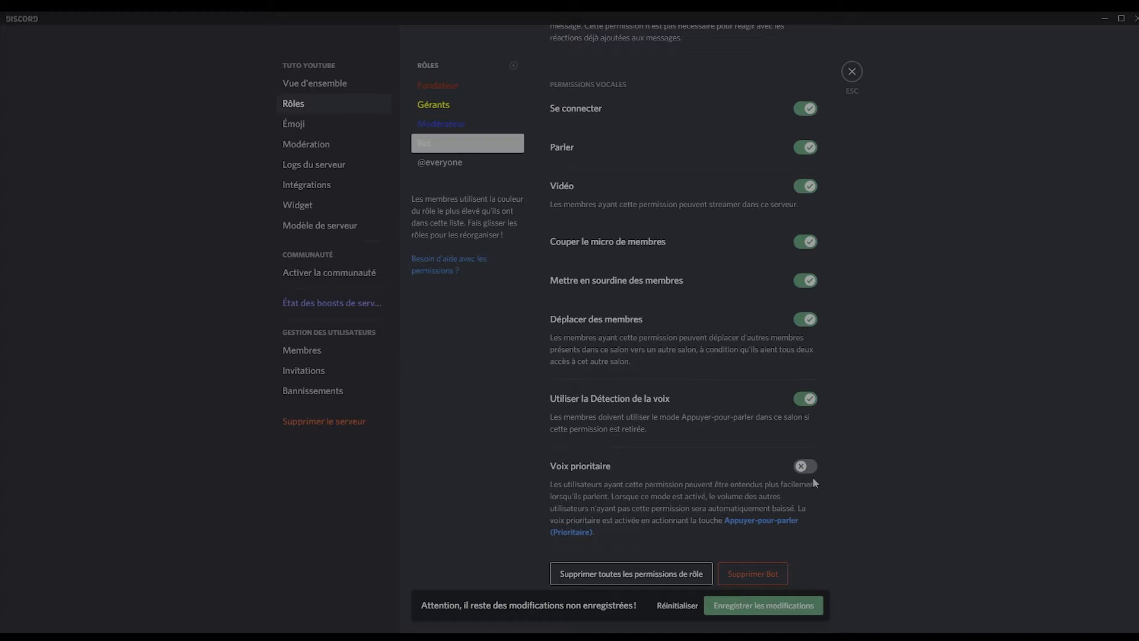
Enable "Voix prioritaire" for the Bot role and save the role changes
left_click(809, 469)
scroll(811, 478, "up", 5)
left_click(779, 605)
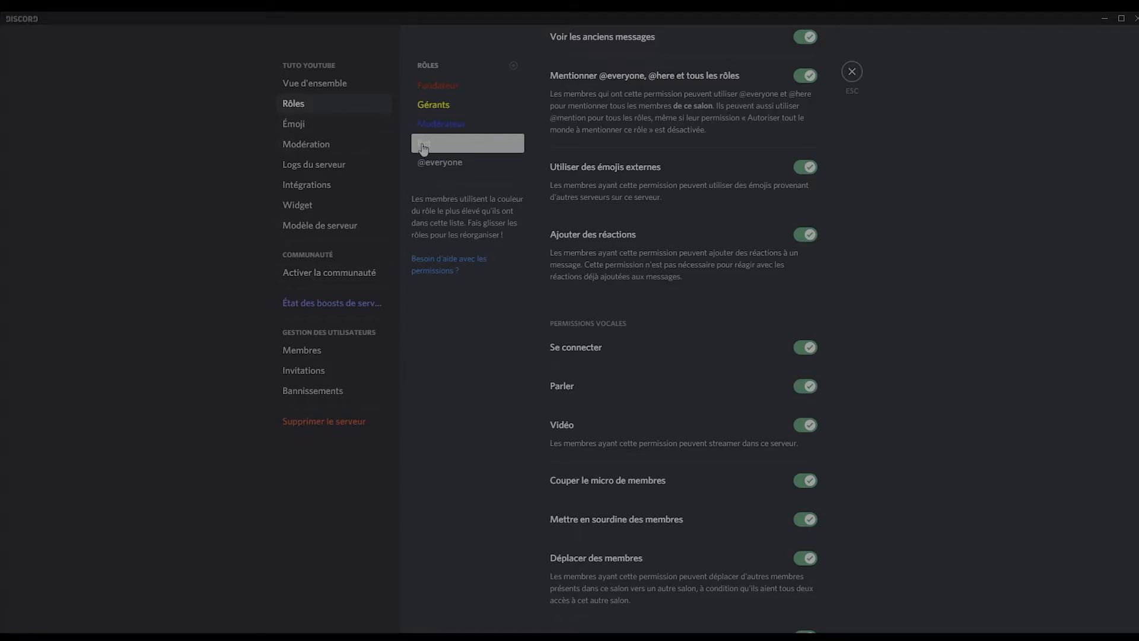
Move the Bot role above the Modérateur role in the role order and save the changes
left_click_drag(451, 146, 453, 130)
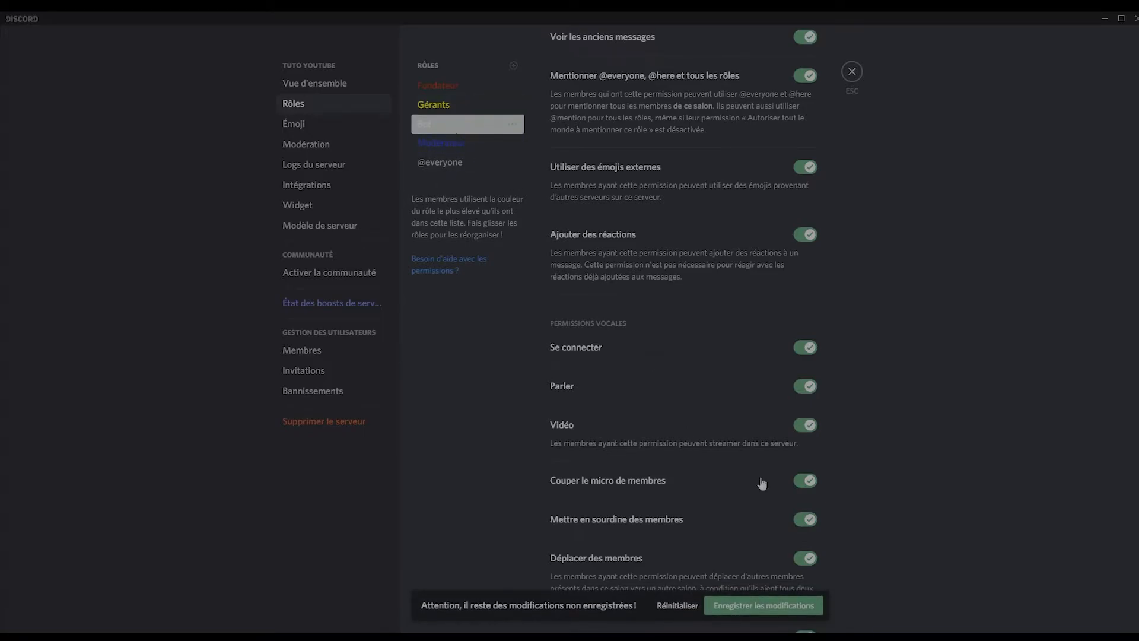
left_click(807, 610)
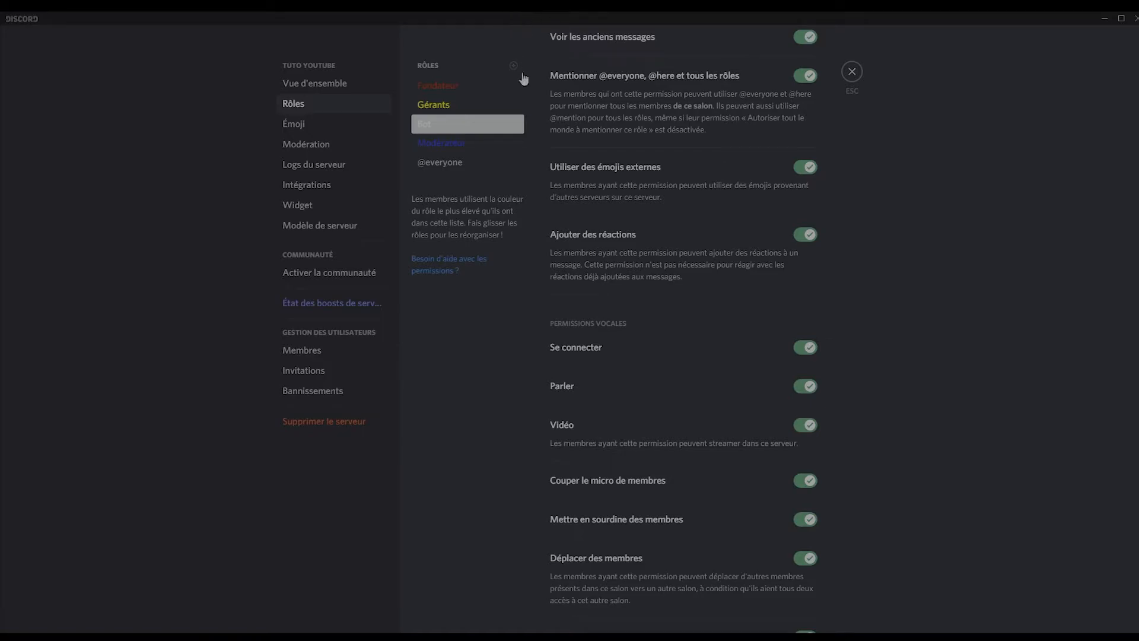
Add a new server role and name it "Membre"
left_click(516, 67)
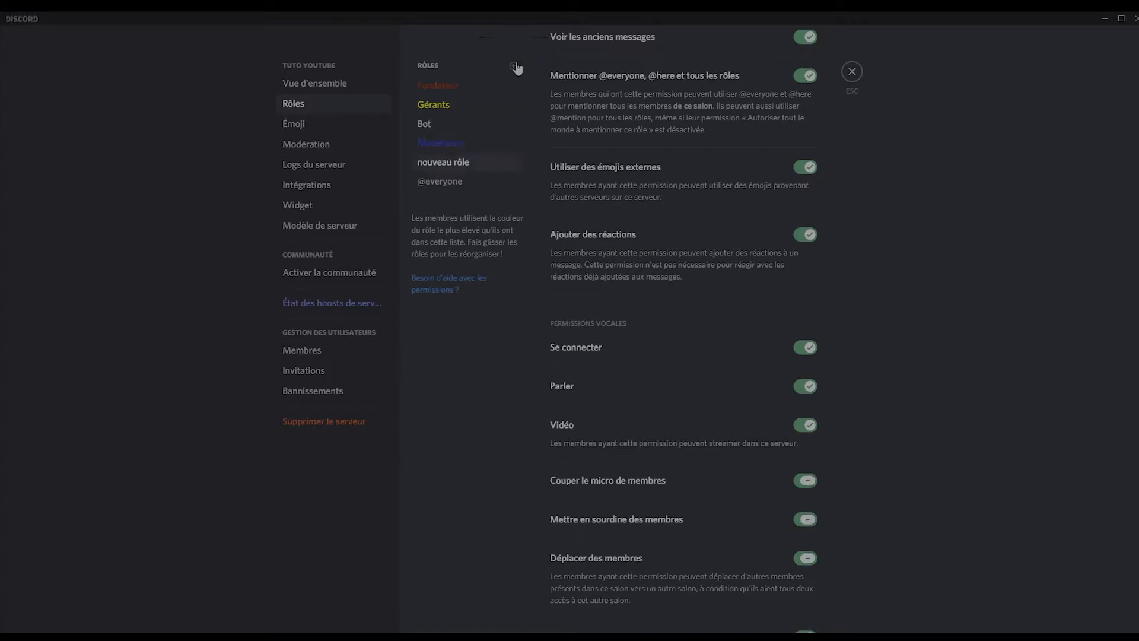
scroll(657, 138, "up", 15)
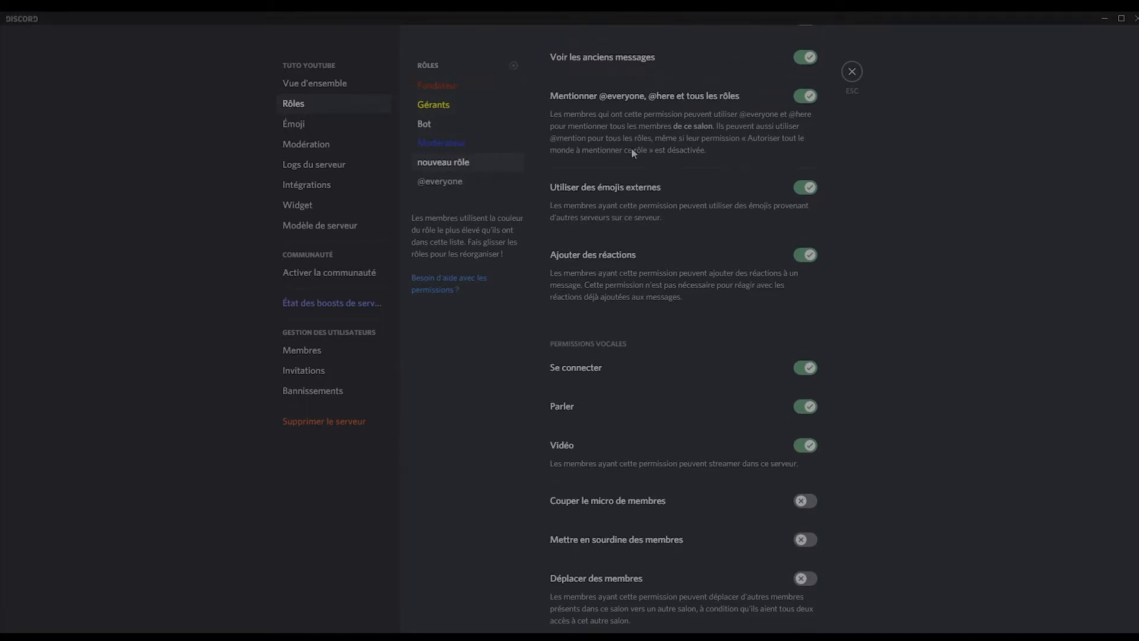
scroll(660, 141, "up", 6)
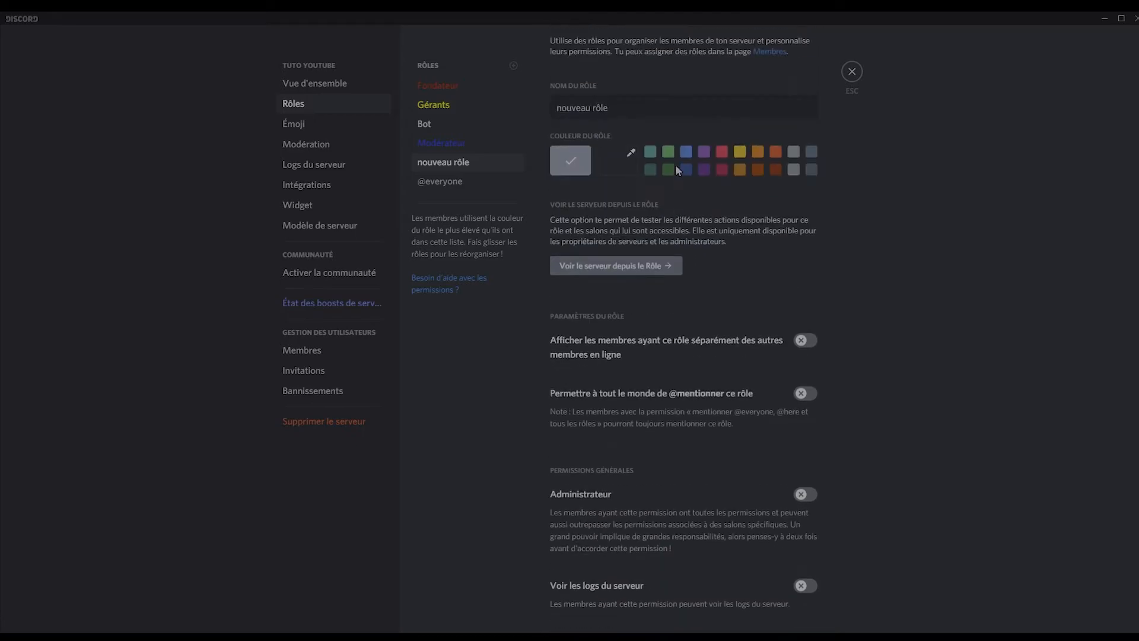
left_click_drag(644, 129, 491, 134)
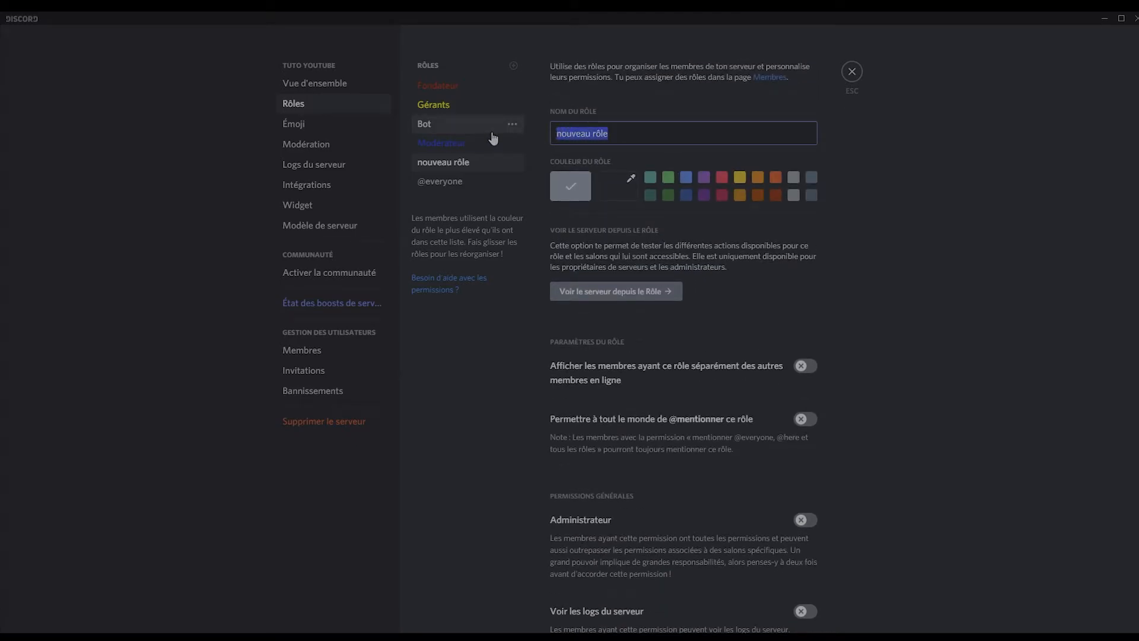
key("BackSpace")
type("Menbre")
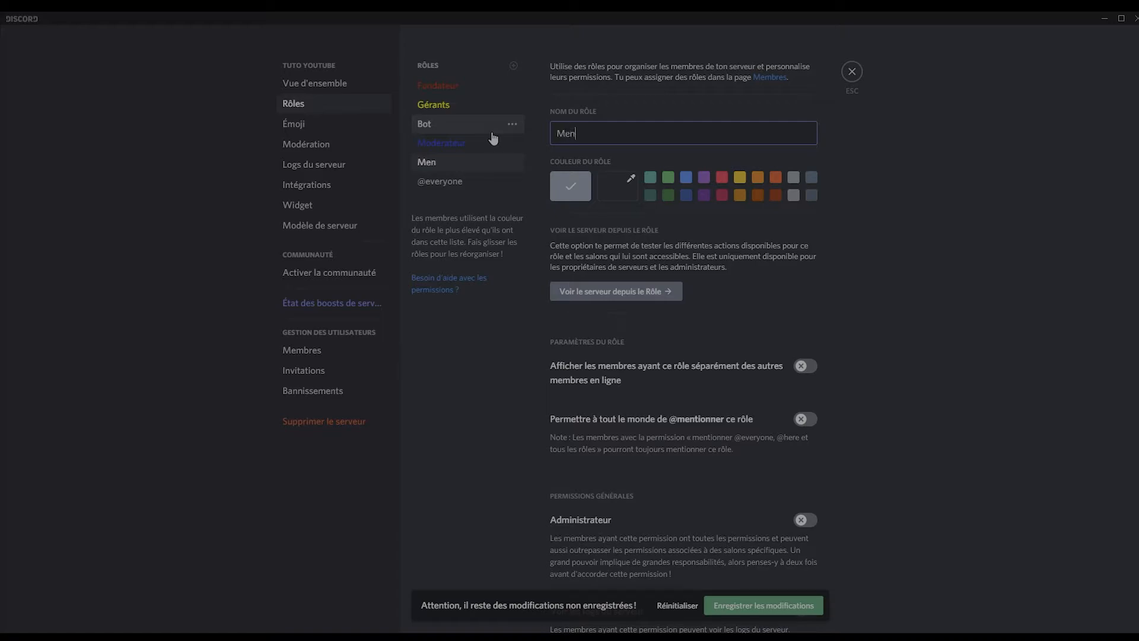
key("BackSpace")
key("BackSpace")
key("BackSpace")
key("BackSpace")
type("mbre")
Give the Membre role a custom bright green colour
left_click(628, 185)
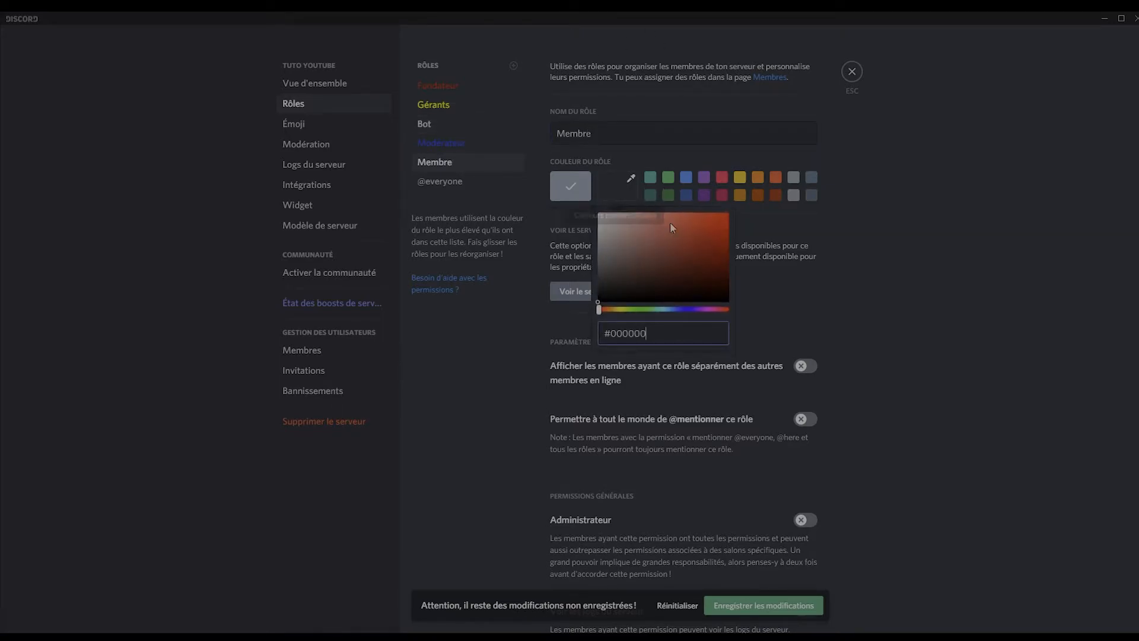
left_click(636, 308)
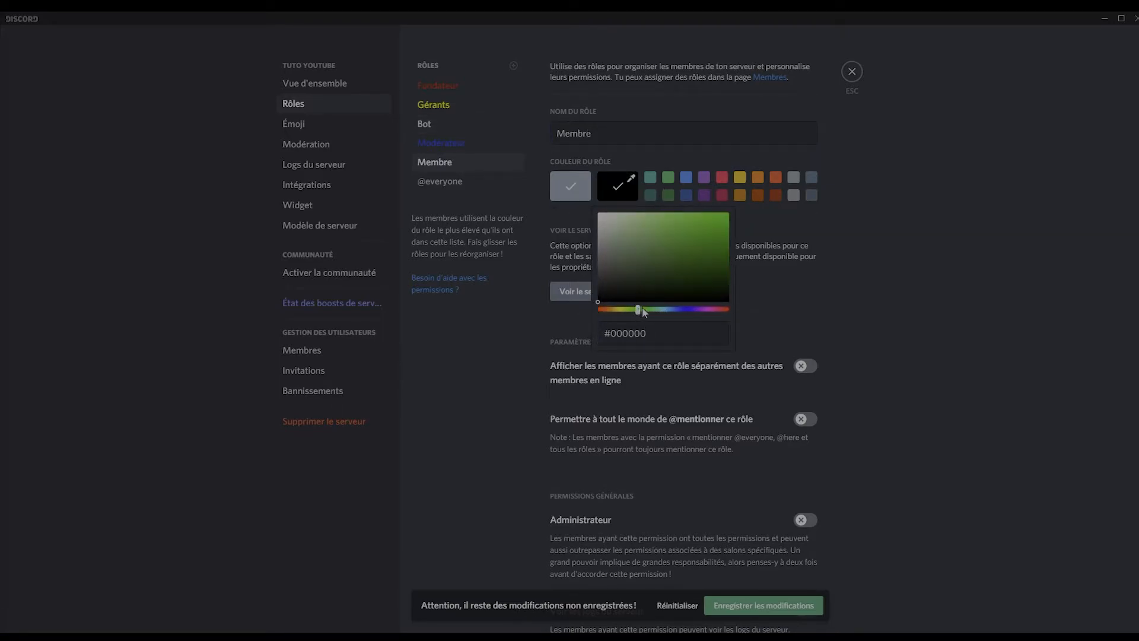
left_click(723, 218)
left_click(876, 298)
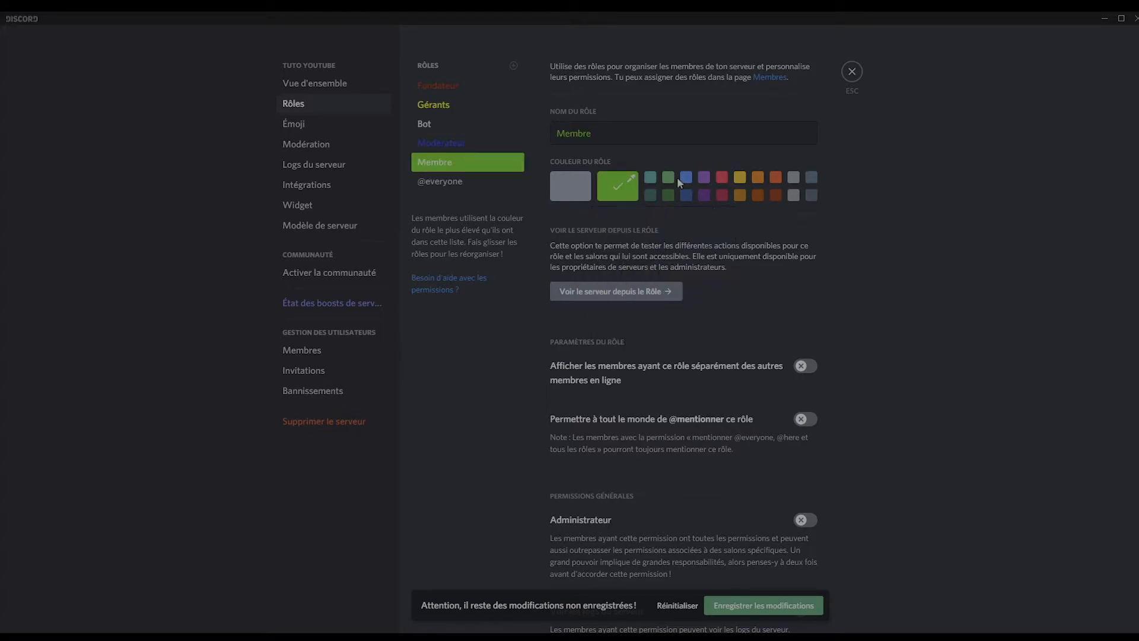
scroll(755, 223, "down", 1)
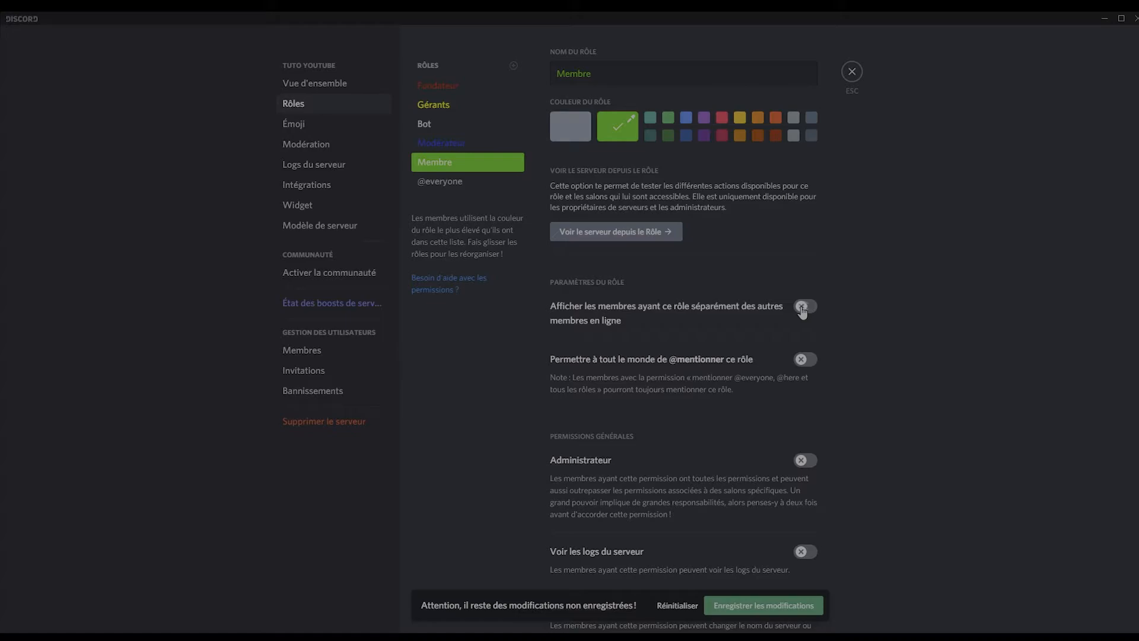
left_click(809, 360)
scroll(807, 344, "down", 5)
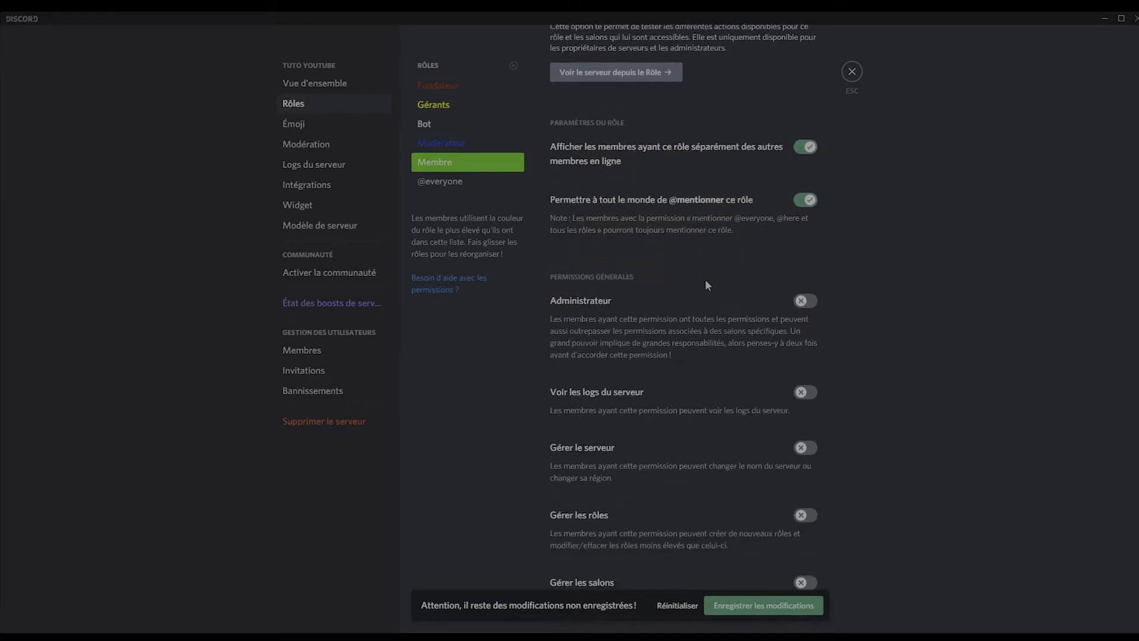
Review the Membre role's general, text and voice permissions, save the role and leave the server settings
scroll(691, 273, "down", 3)
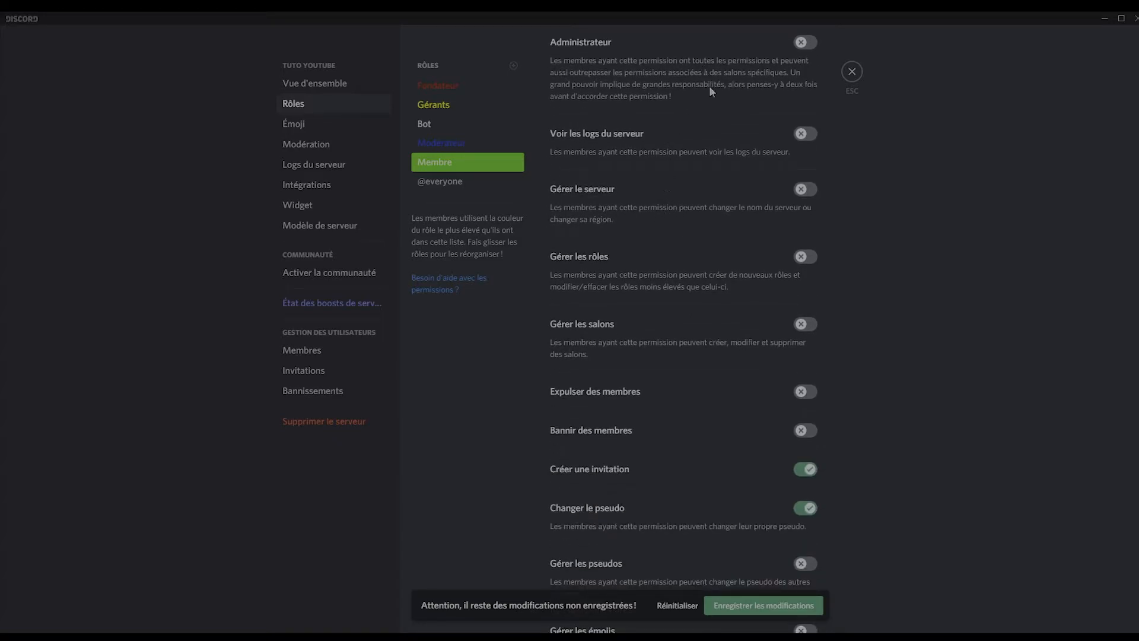
scroll(620, 313, "down", 2)
scroll(661, 267, "down", 6)
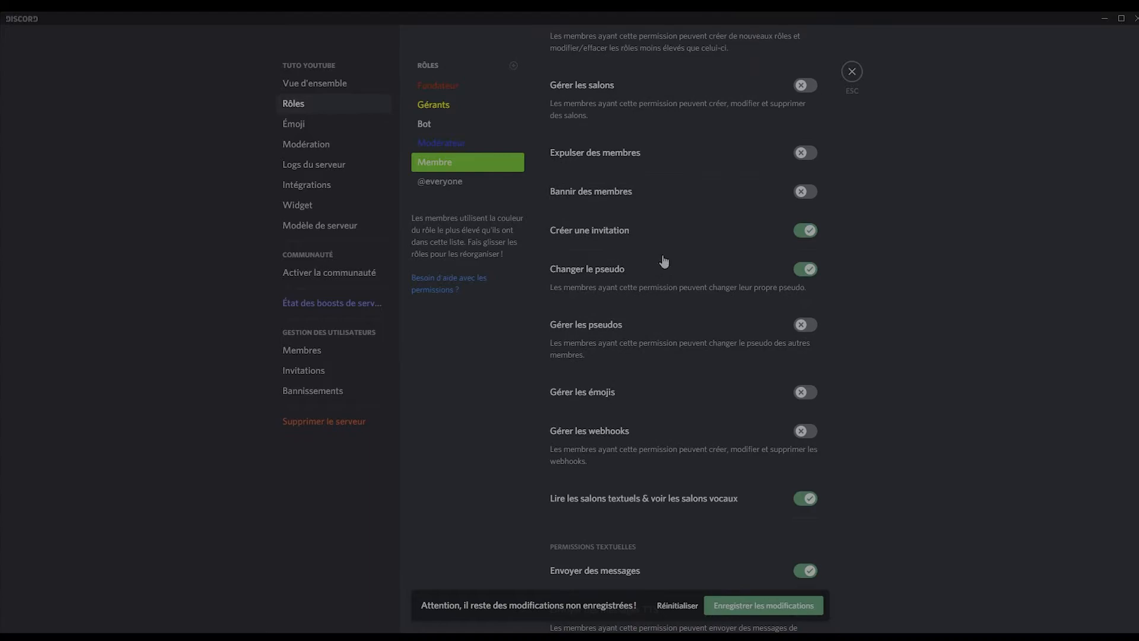
scroll(720, 296, "down", 2)
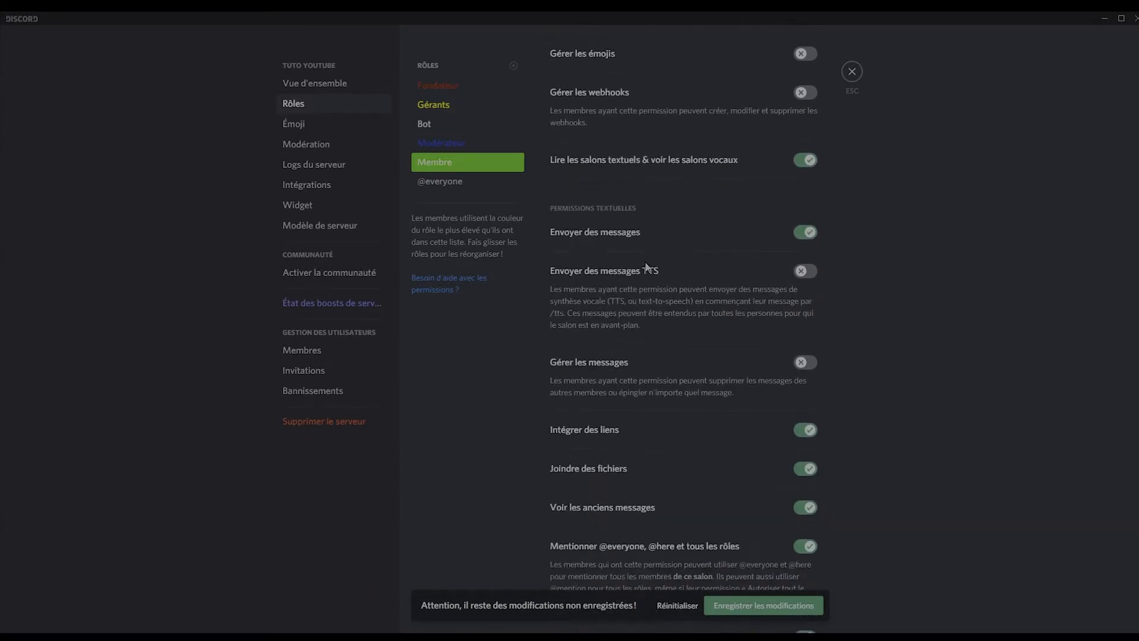
scroll(591, 226, "down", 4)
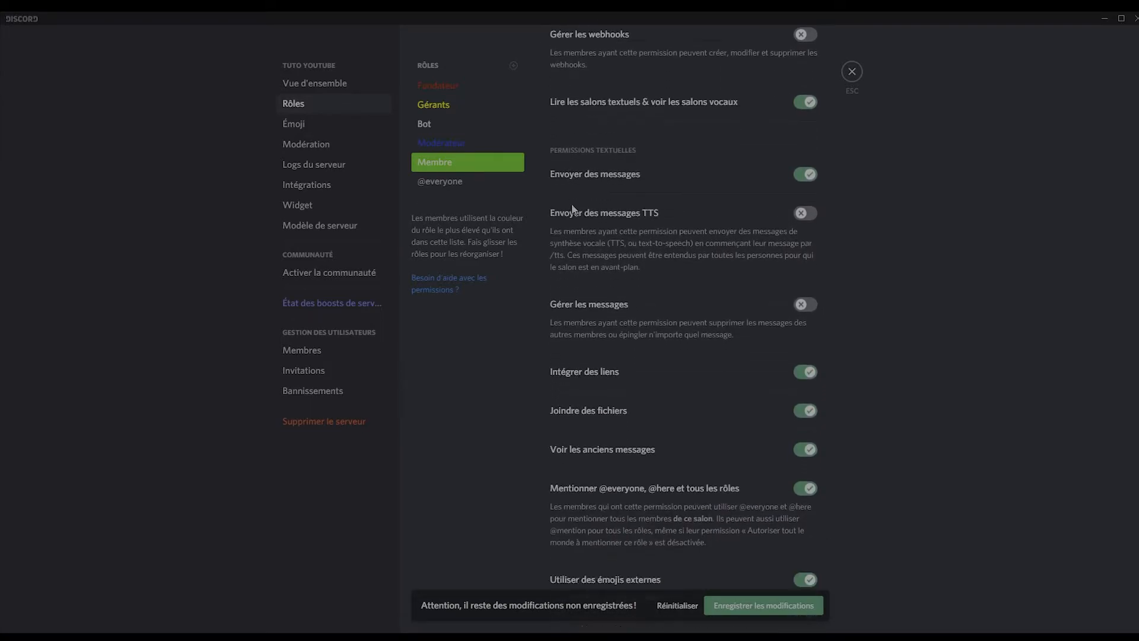
scroll(609, 237, "down", 8)
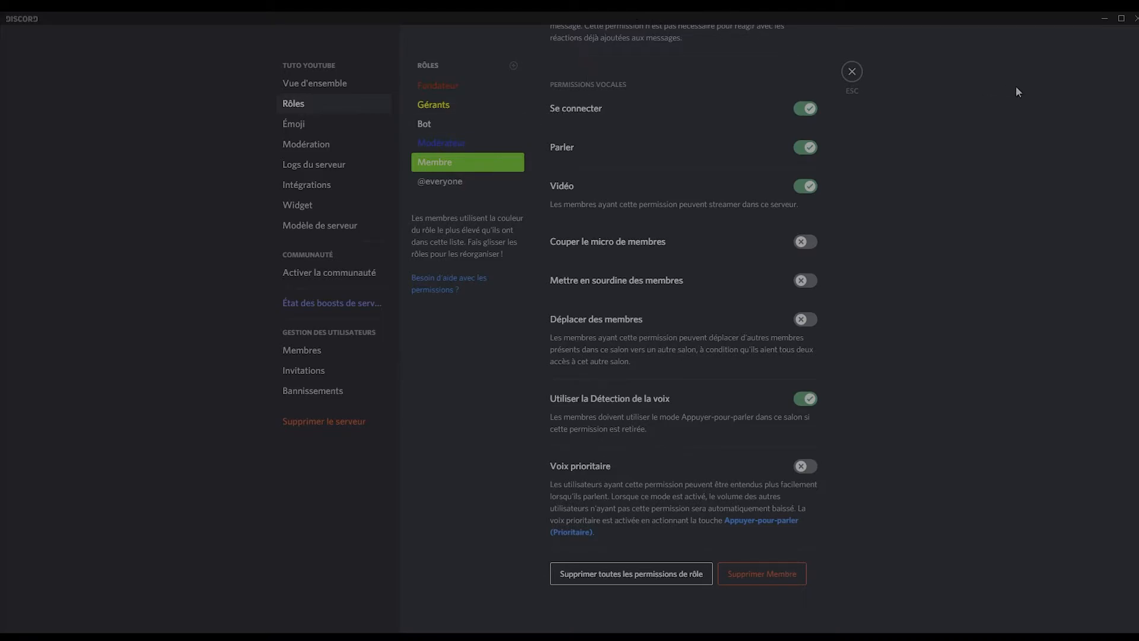
left_click(852, 72)
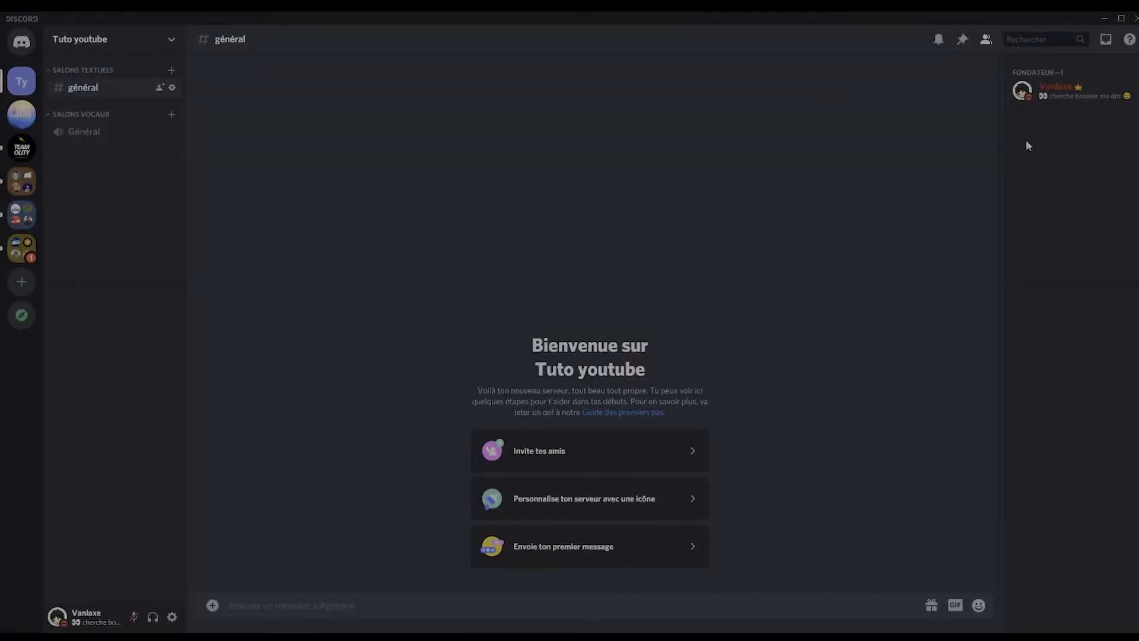
Assign the Membre role to the server owner from the member list
left_click(1026, 95)
left_click(918, 213)
left_click(877, 340)
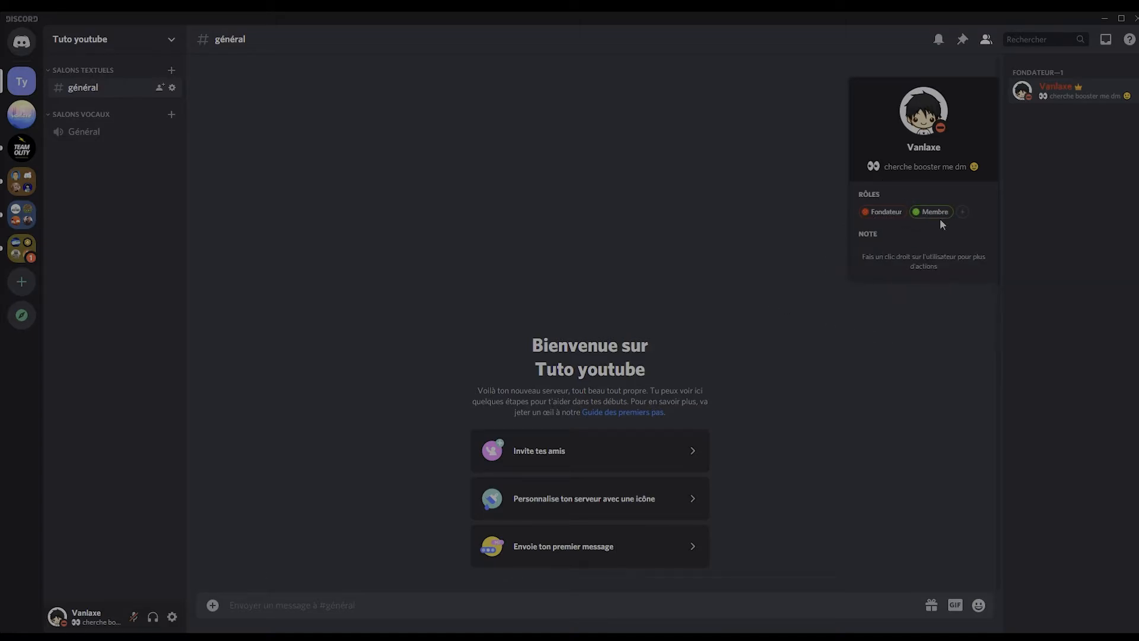
left_click(630, 225)
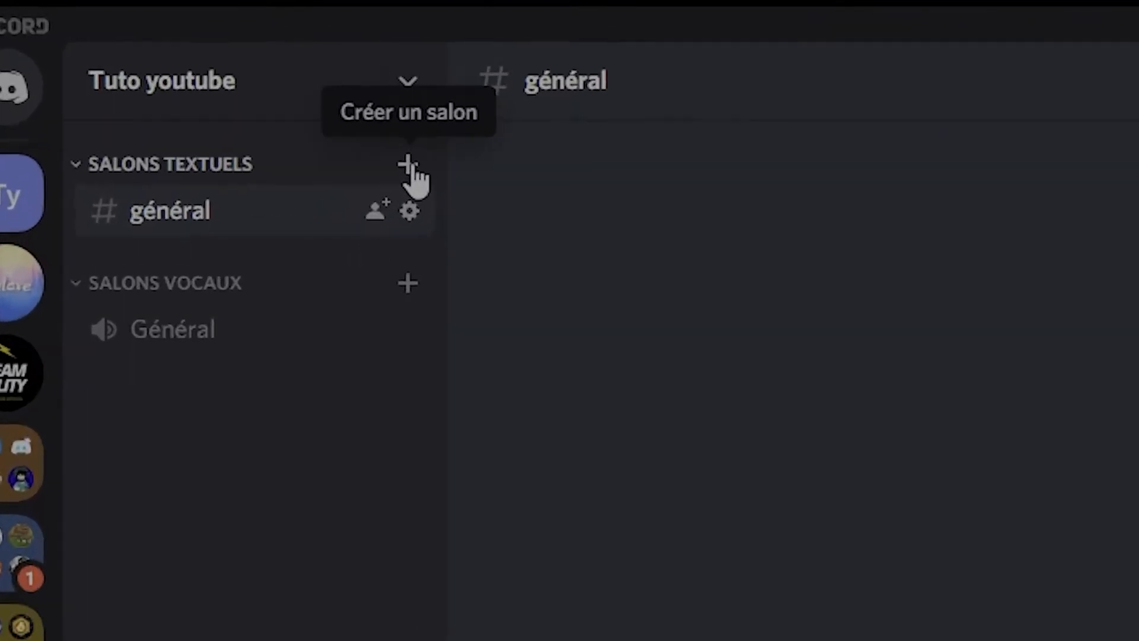
Create a public text channel named "bienvenue" in the Salons textuels category
left_click(212, 88)
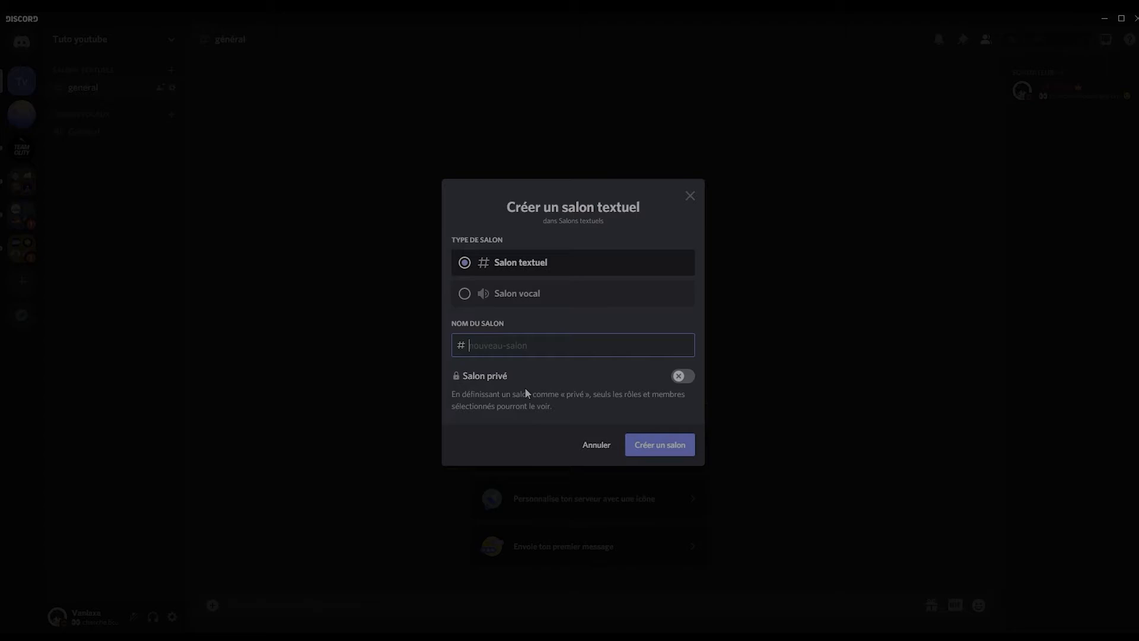
type("bin")
key("BackSpace")
key("BackSpace")
type("ienvenue")
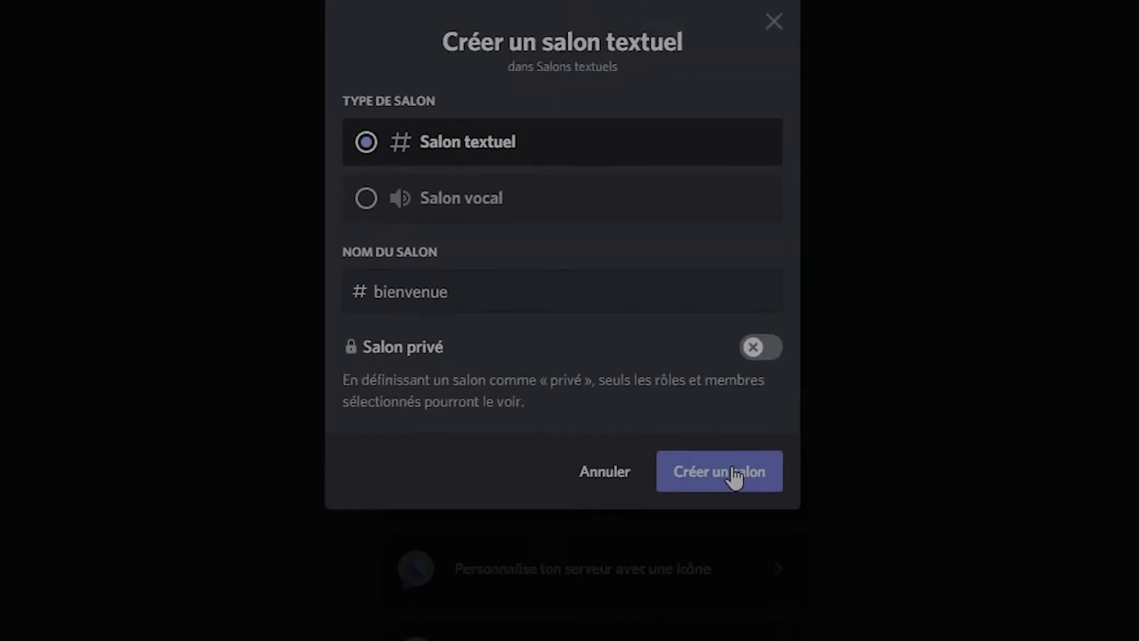
left_click(667, 445)
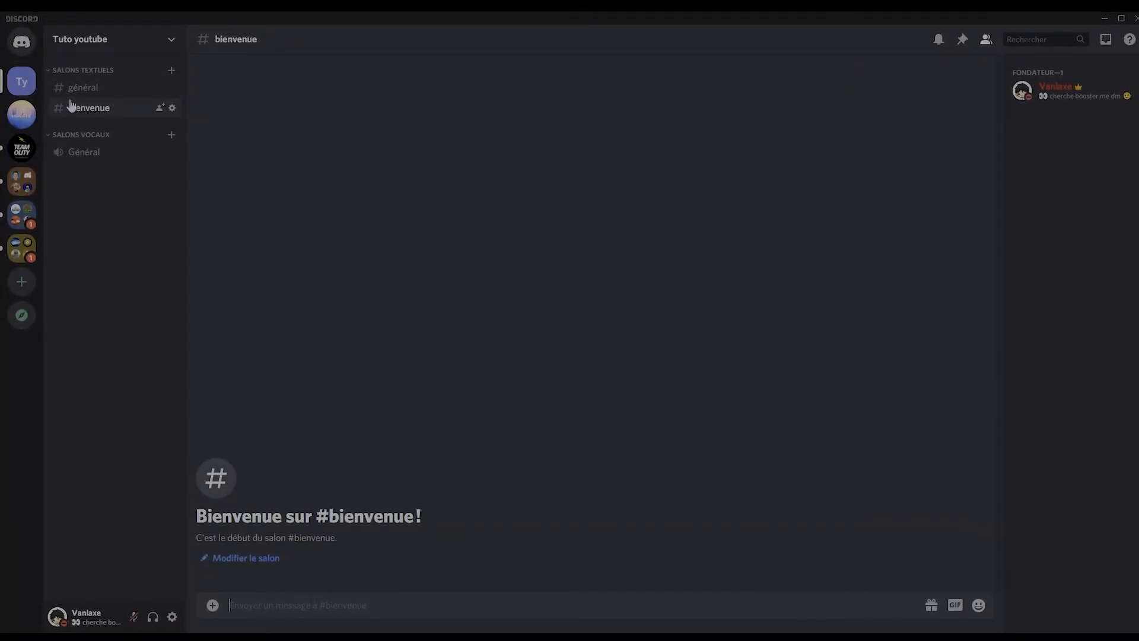
Create a public text channel named "règles" in the Salons textuels category
left_click(173, 72)
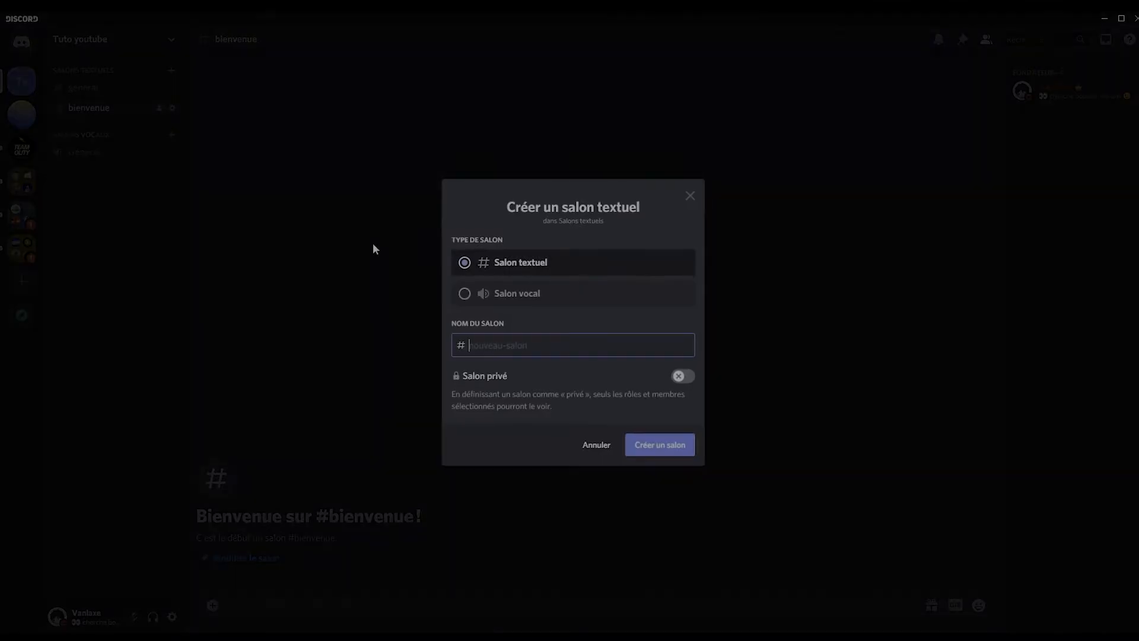
type("règles-")
key("BackSpace")
left_click(671, 446)
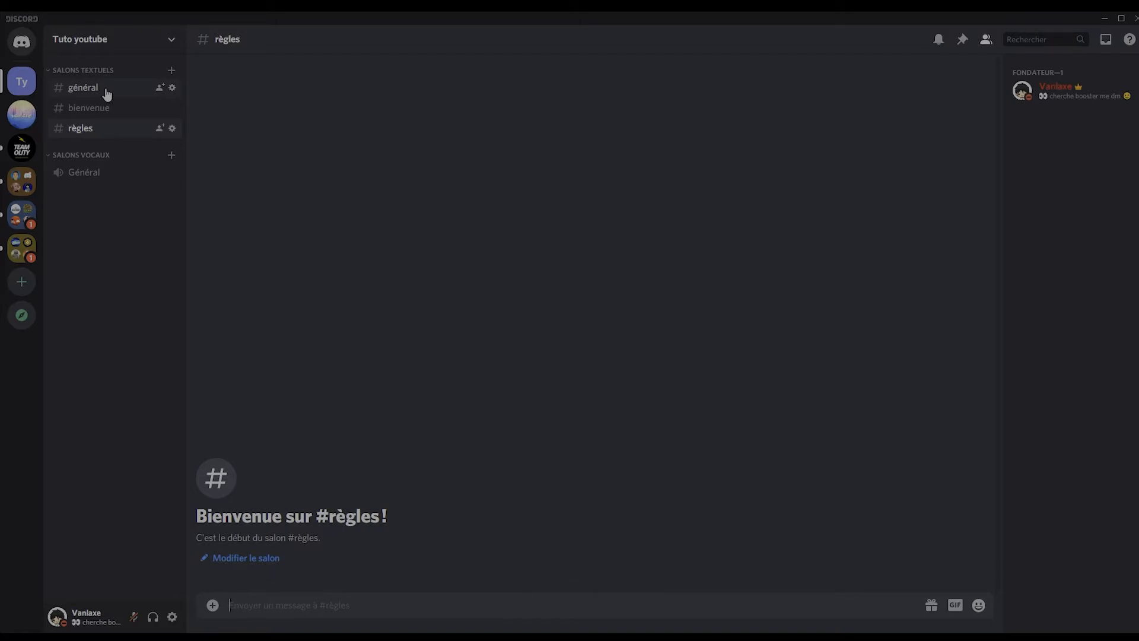
Create a public channel category named "Accueil" on the server
left_click(154, 37)
left_click(172, 41)
left_click(173, 42)
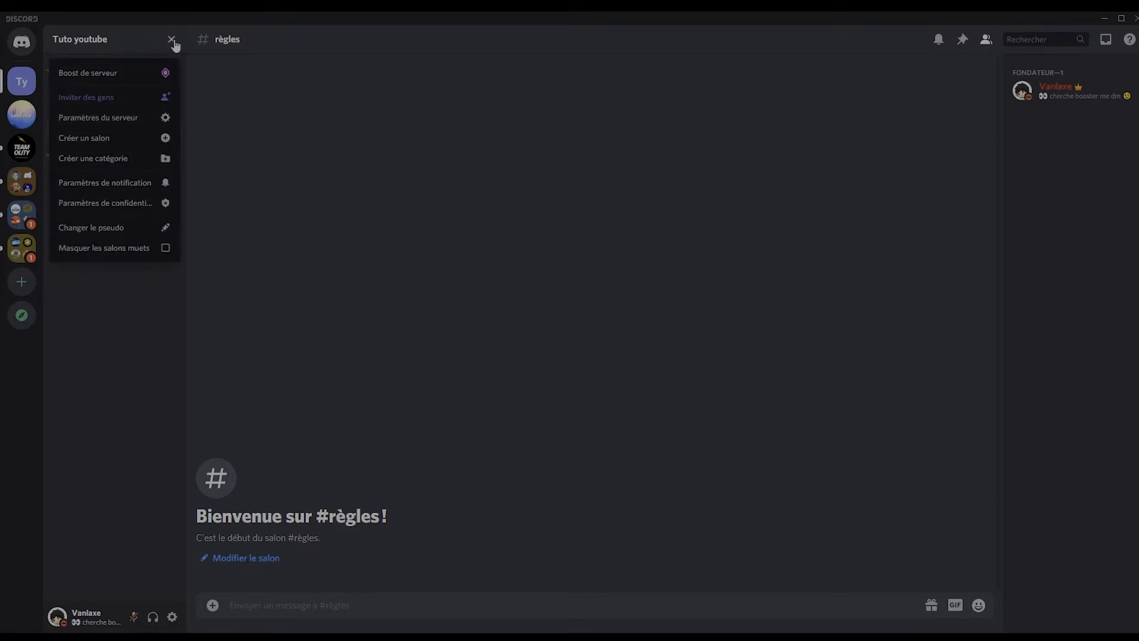
left_click(144, 156)
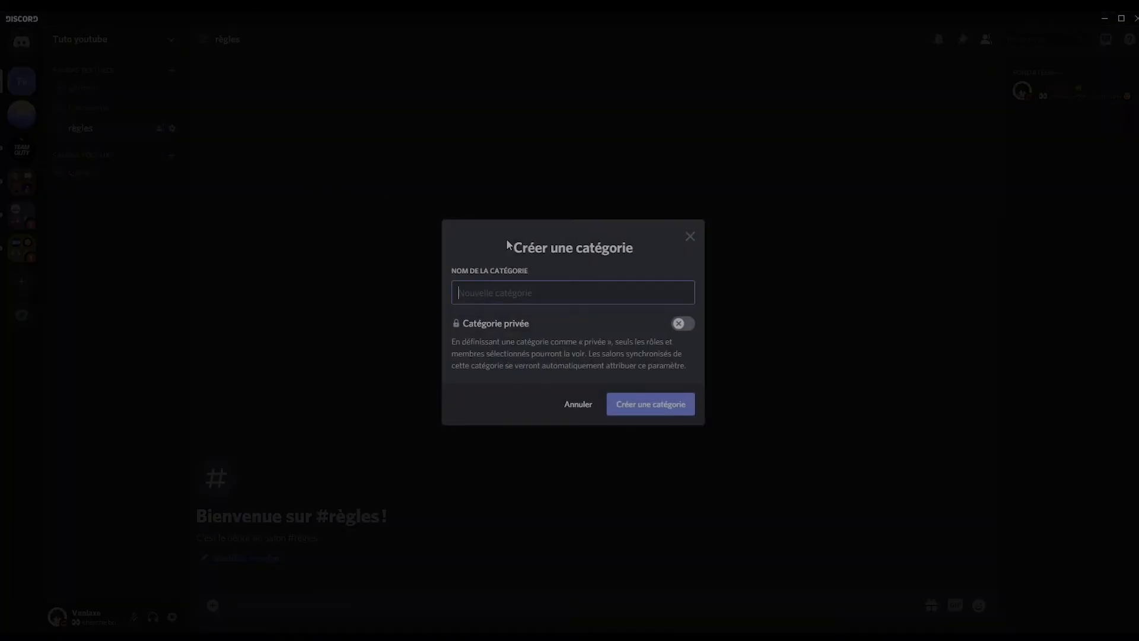
type("Accueil")
left_click(678, 406)
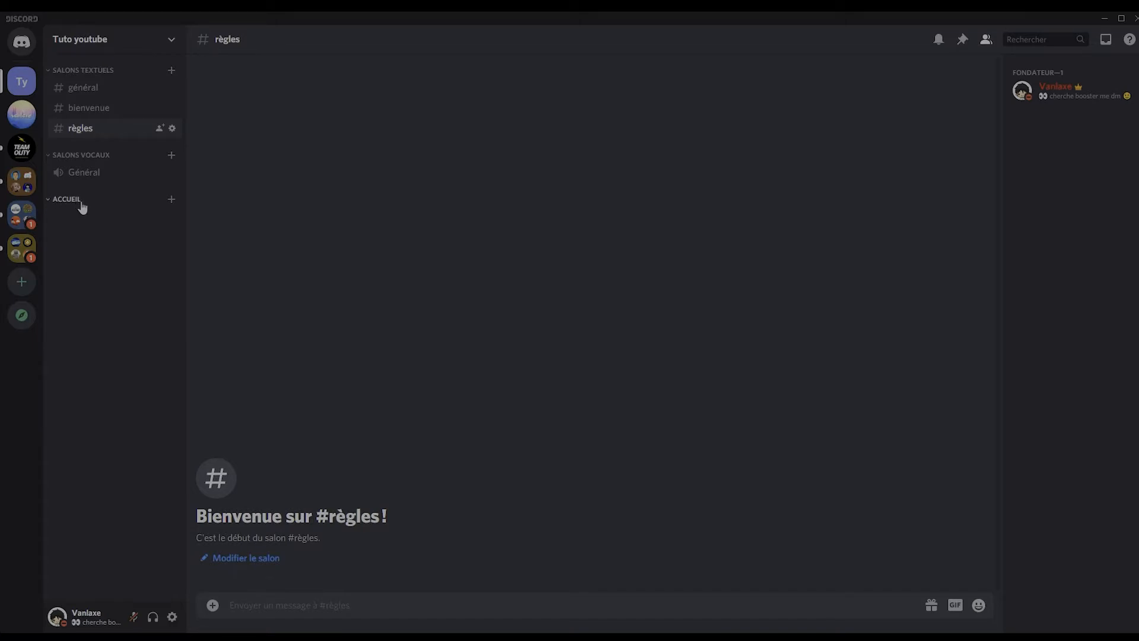
Move the Accueil category above Salons textuels and place the bienvenue and règles channels in it, with règles first
left_click_drag(79, 205, 91, 59)
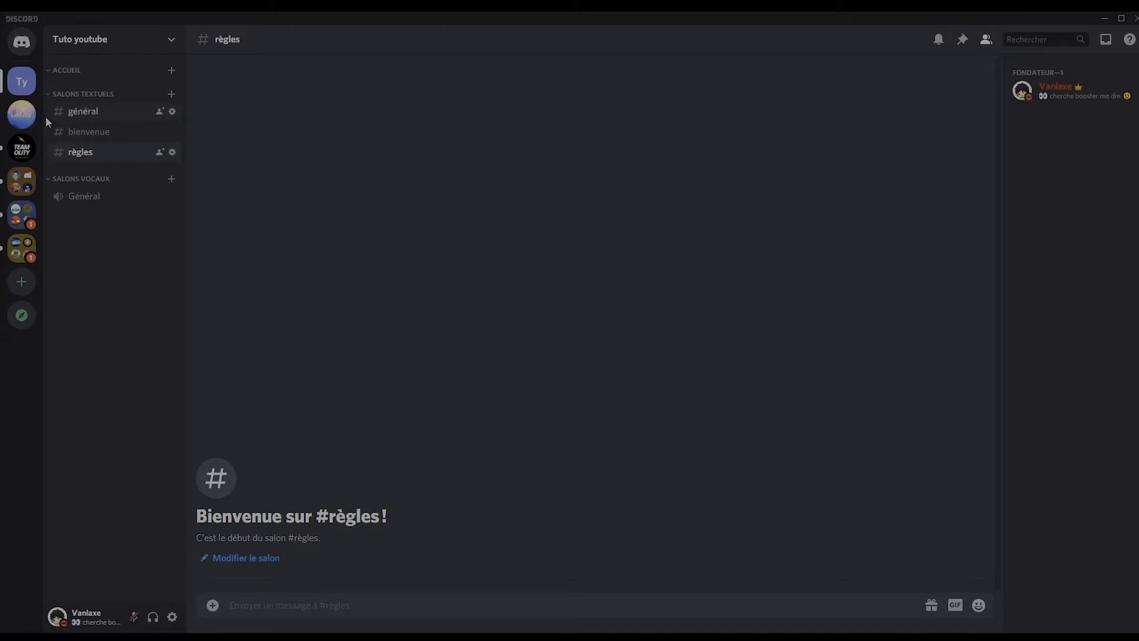
left_click_drag(96, 144, 90, 82)
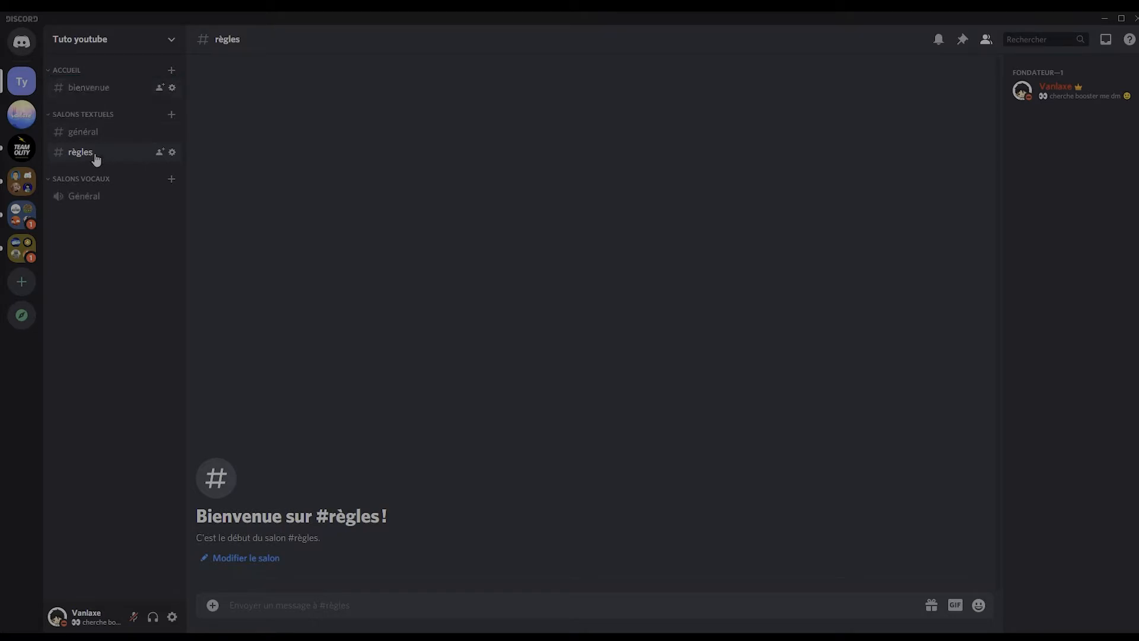
left_click_drag(95, 159, 104, 87)
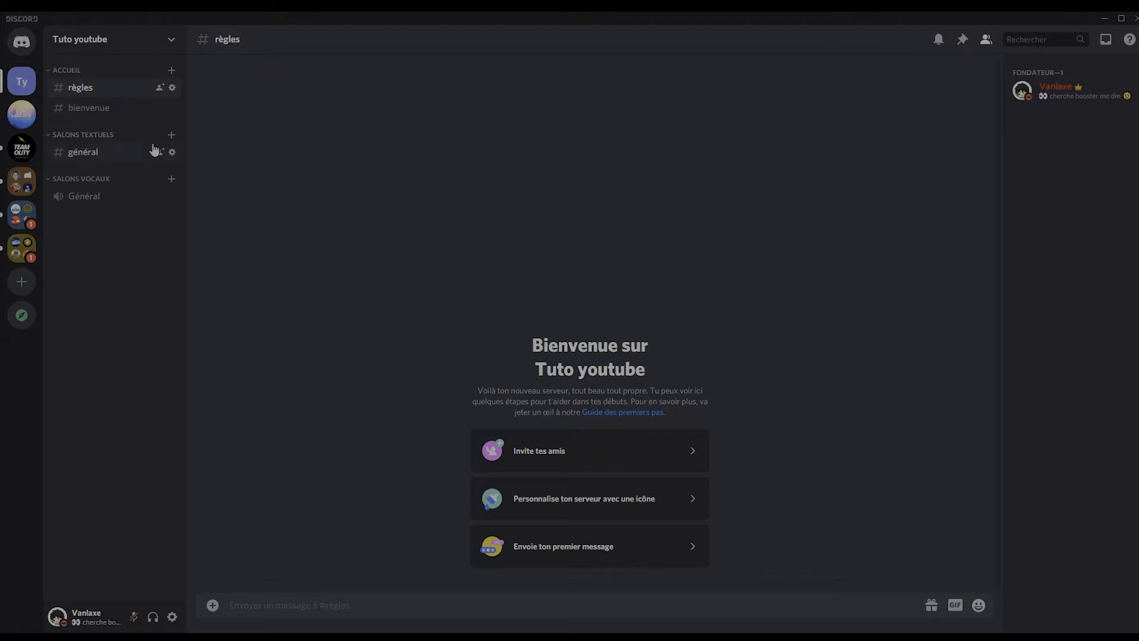
Create a public text channel named "médias" in the Salons textuels category
left_click(172, 137)
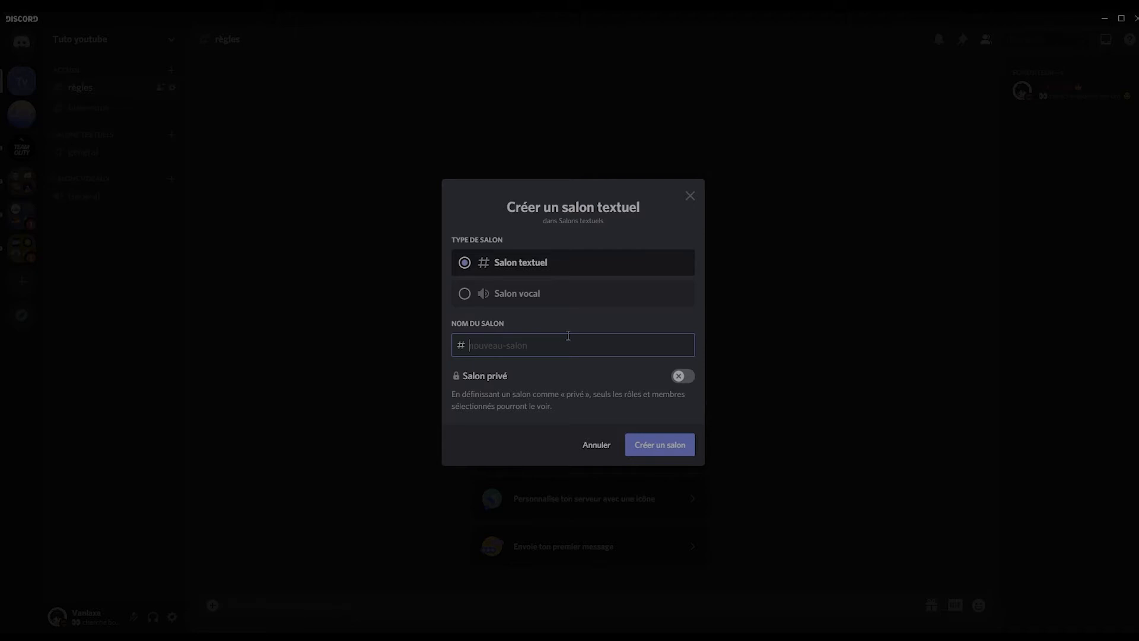
type("médias")
left_click(660, 445)
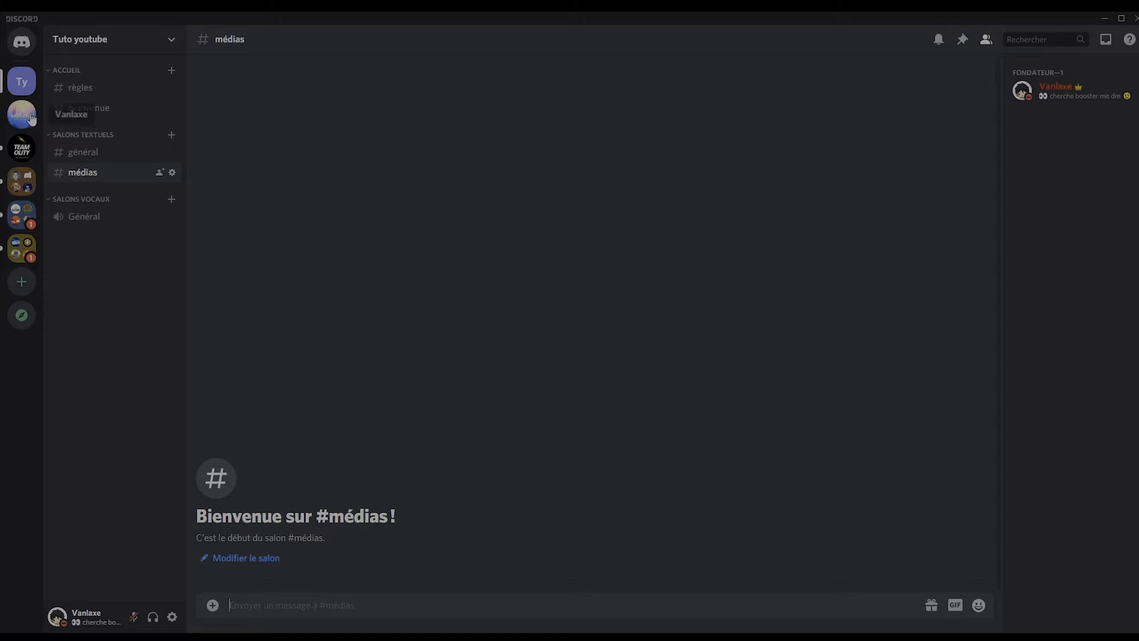
left_click(103, 160)
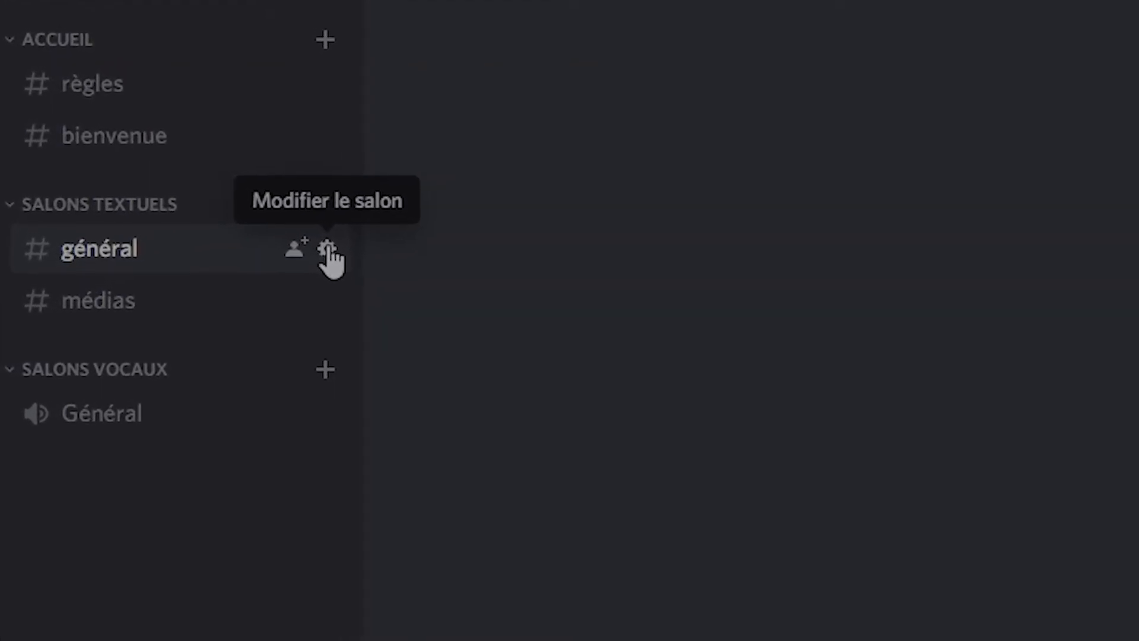
left_click(327, 249)
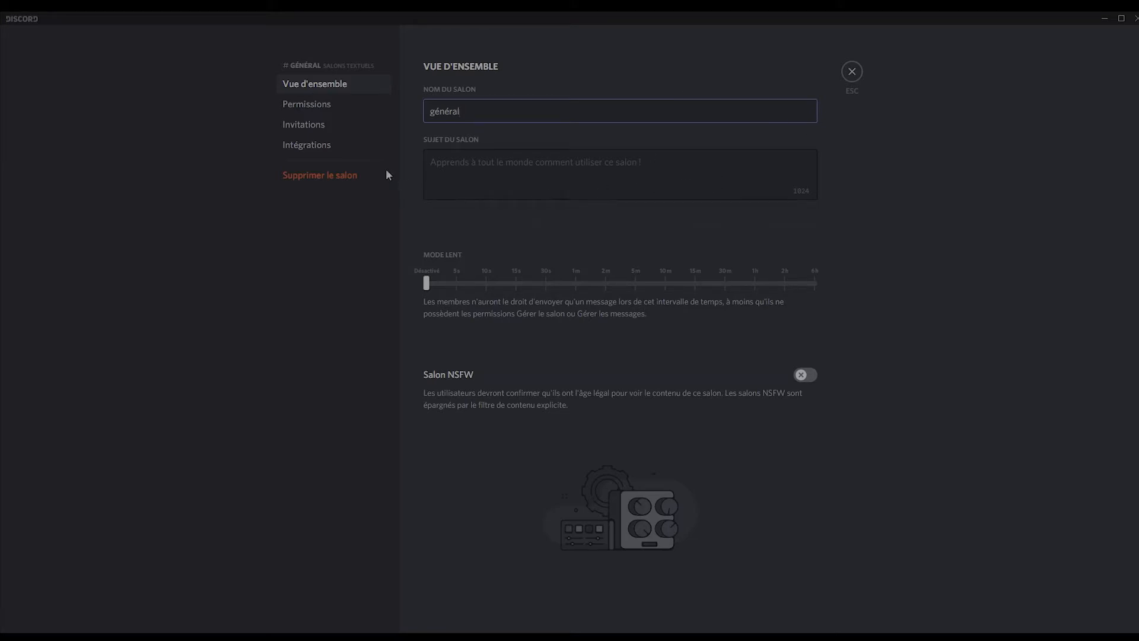
left_click(336, 111)
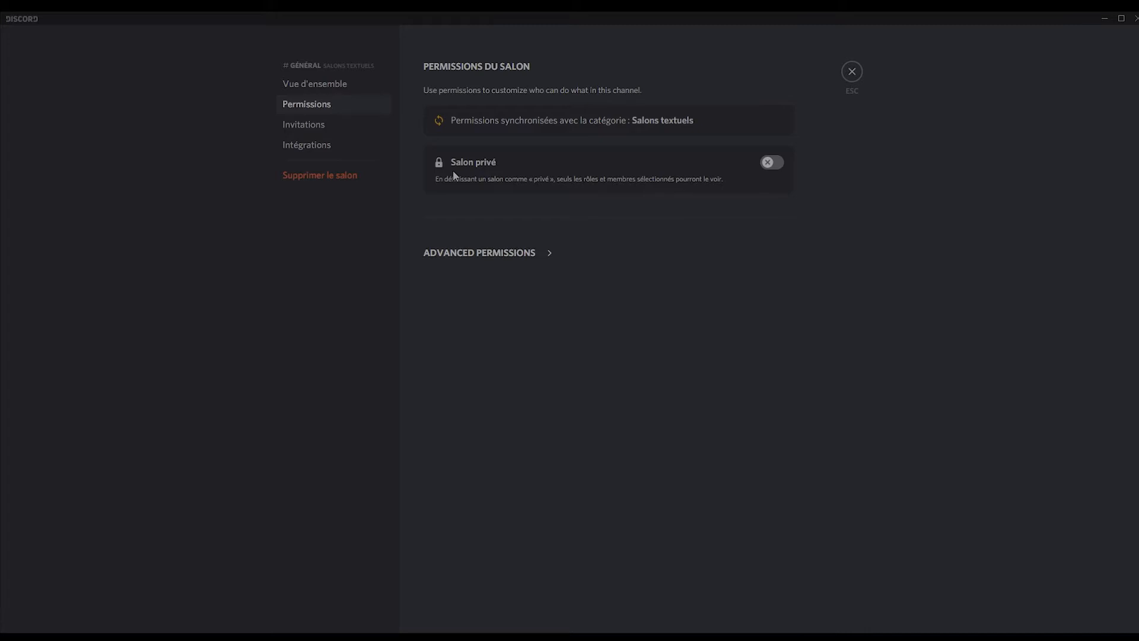
left_click(499, 255)
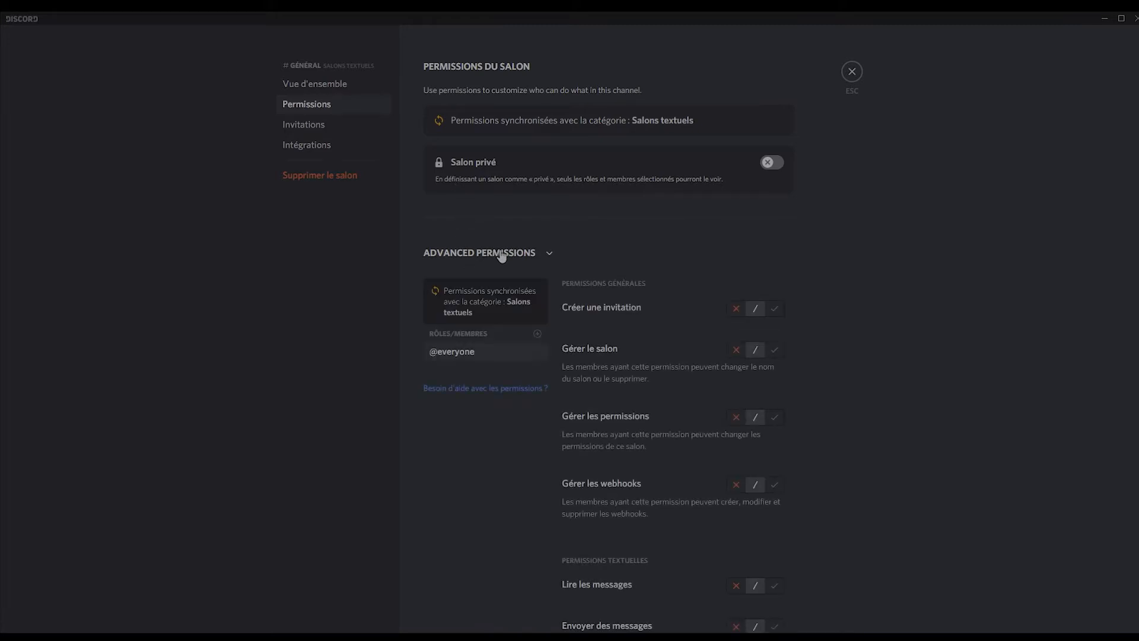
scroll(510, 243, "down", 2)
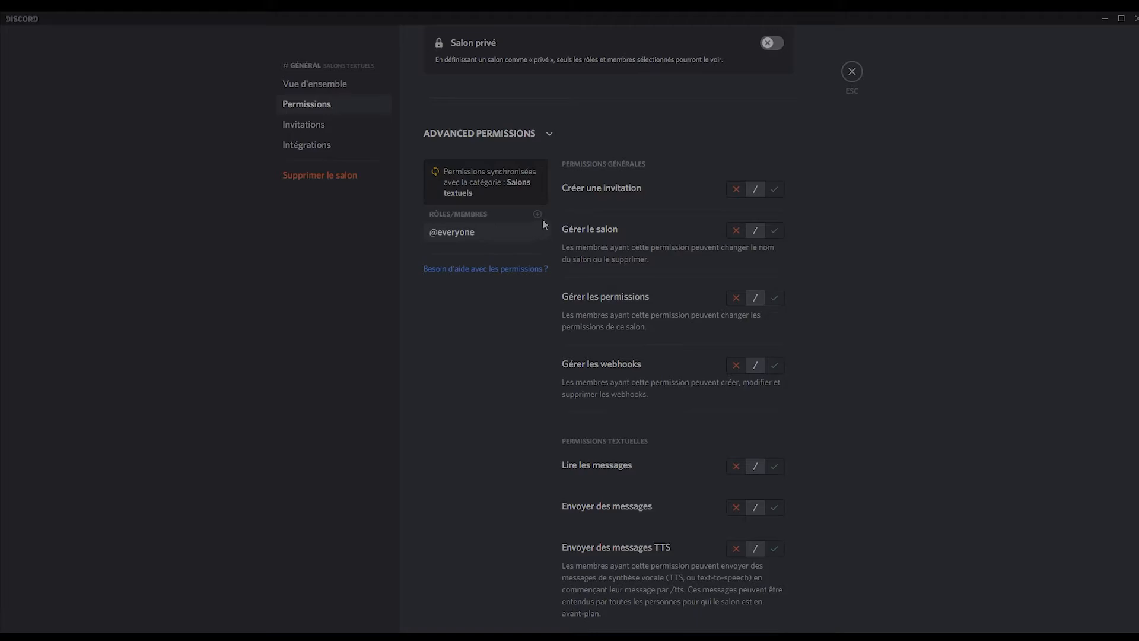
scroll(504, 254, "up", 2)
scroll(536, 265, "down", 1)
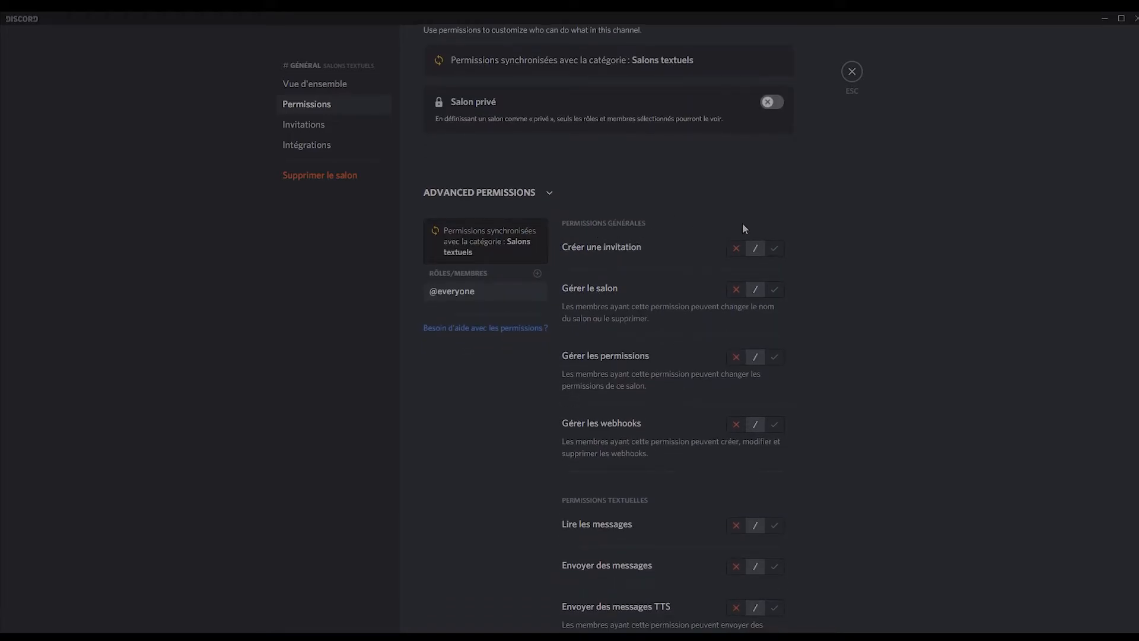
scroll(741, 230, "down", 1)
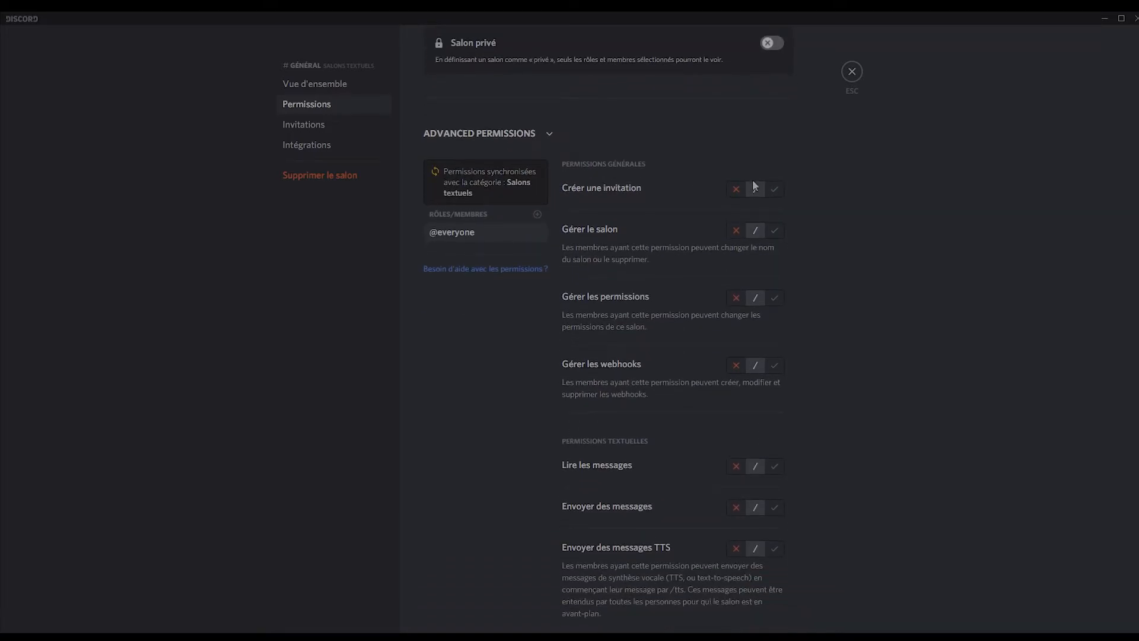
left_click(737, 230)
scroll(751, 249, "down", 1)
left_click(735, 237)
scroll(737, 249, "down", 1)
left_click(737, 248)
scroll(739, 254, "down", 1)
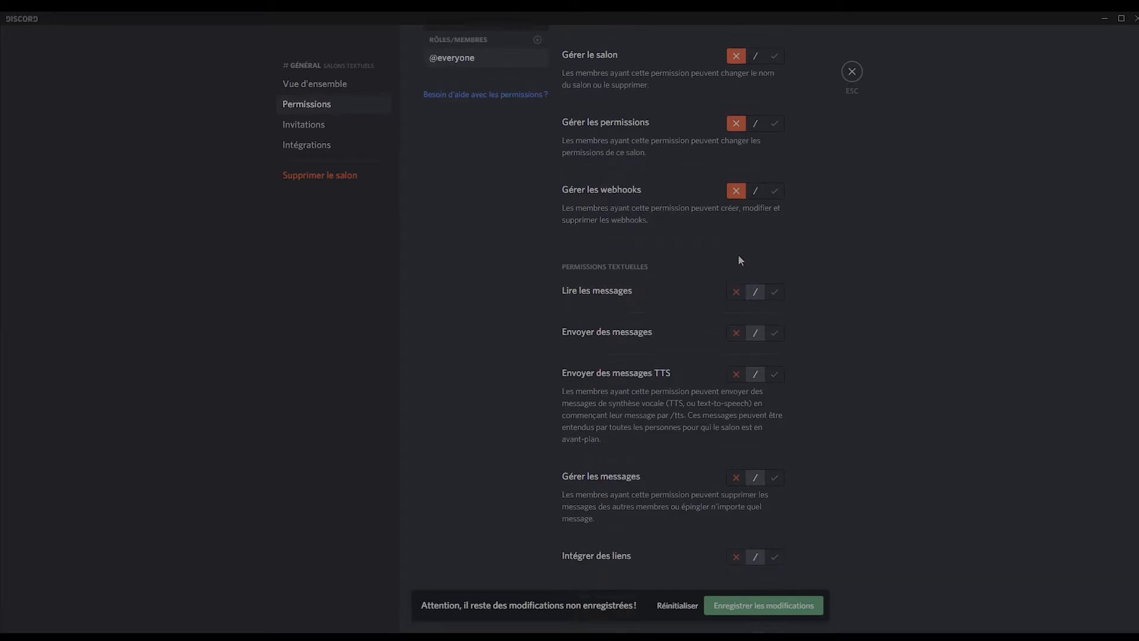
scroll(749, 287, "down", 1)
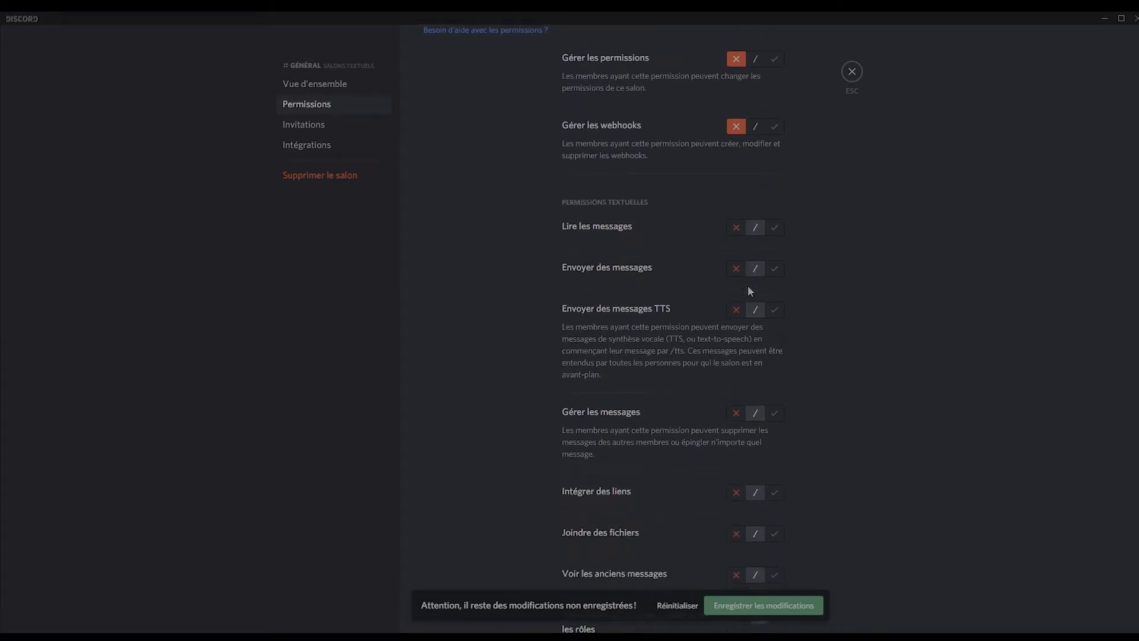
scroll(750, 270, "down", 1)
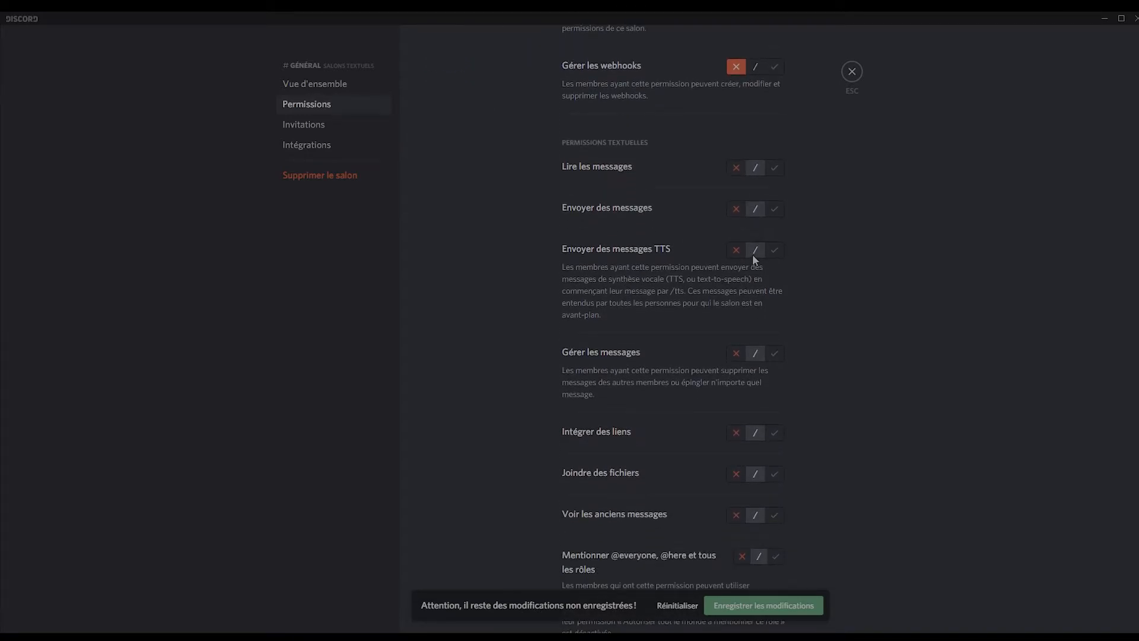
scroll(744, 276, "down", 2)
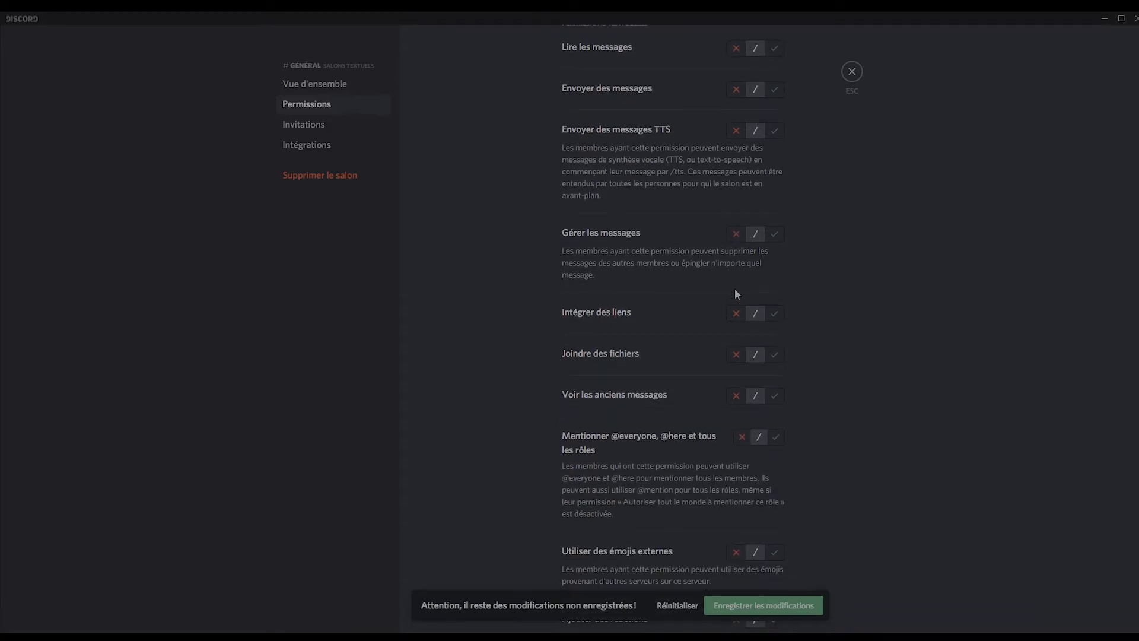
left_click(734, 234)
left_click(733, 355)
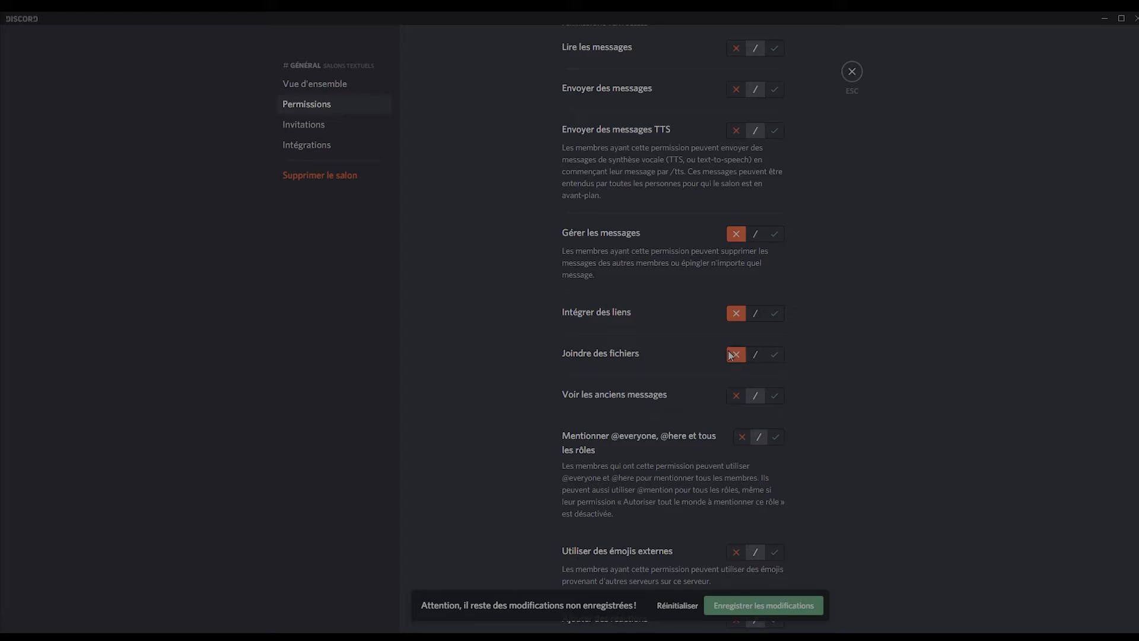
scroll(733, 356, "up", 1)
scroll(750, 401, "up", 1)
scroll(761, 461, "down", 2)
scroll(757, 396, "down", 1)
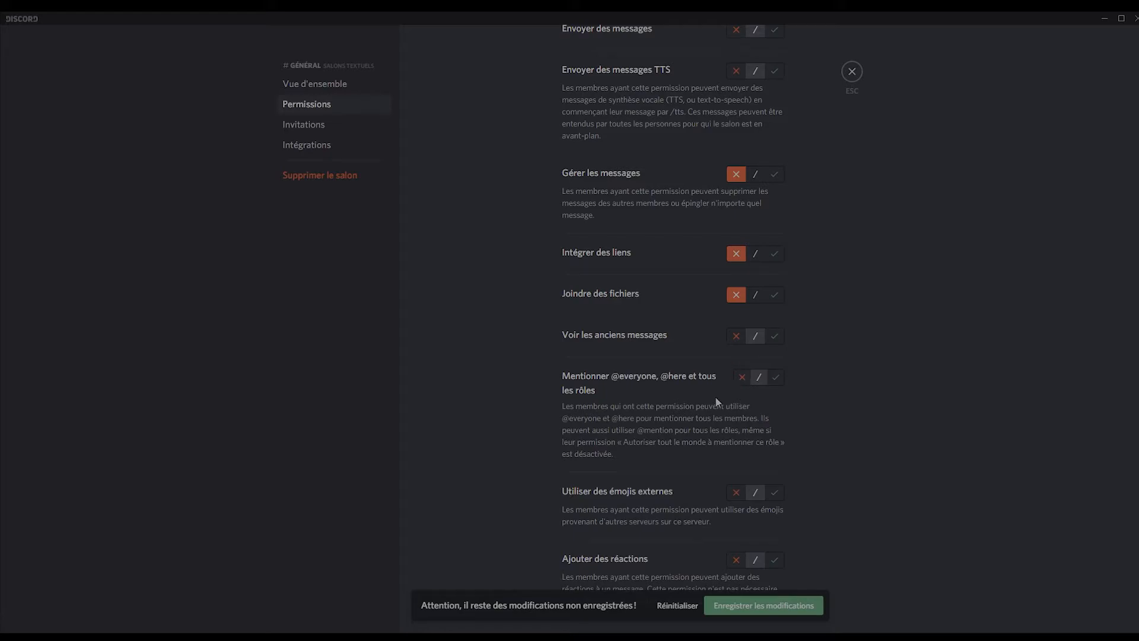
scroll(747, 377, "down", 2)
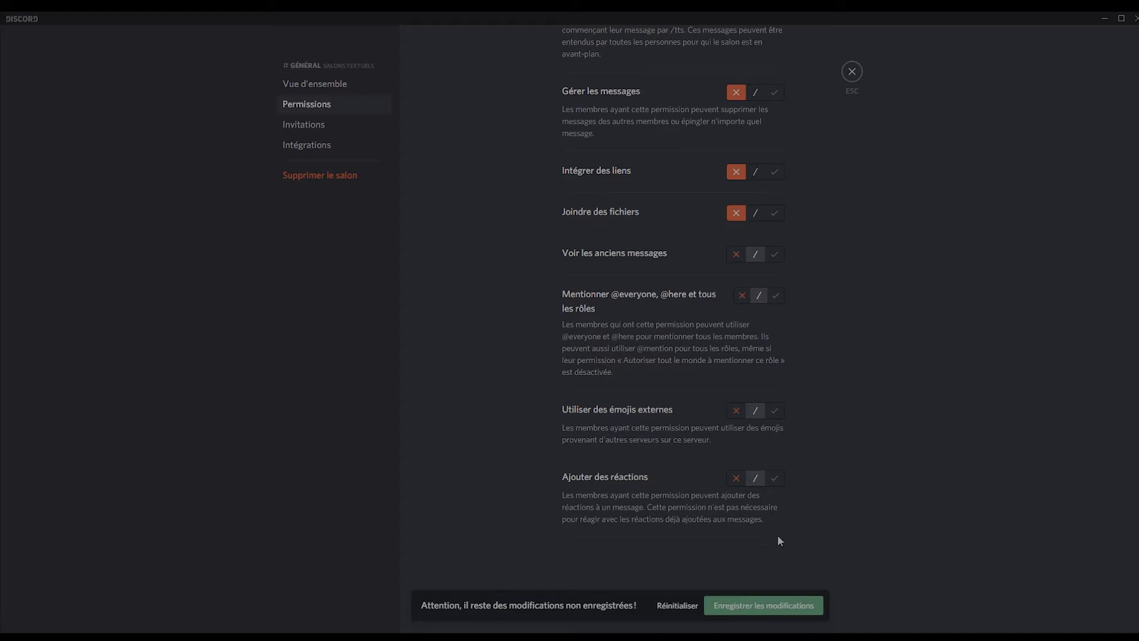
Save the général channel's permission changes and close its settings
left_click(788, 599)
scroll(701, 436, "up", 8)
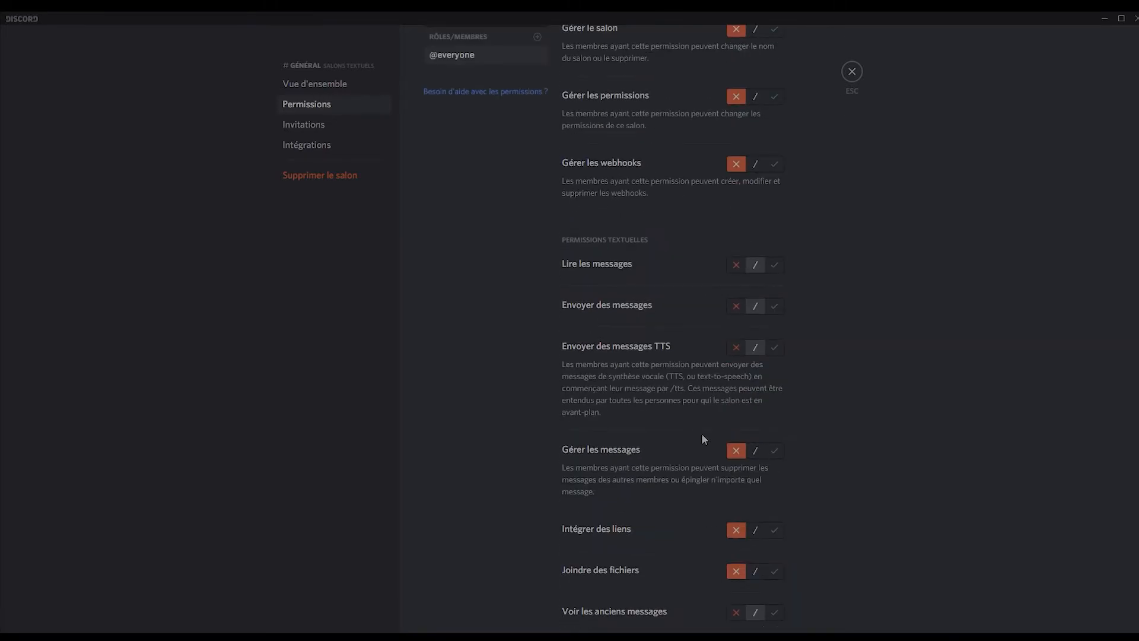
scroll(700, 432, "up", 4)
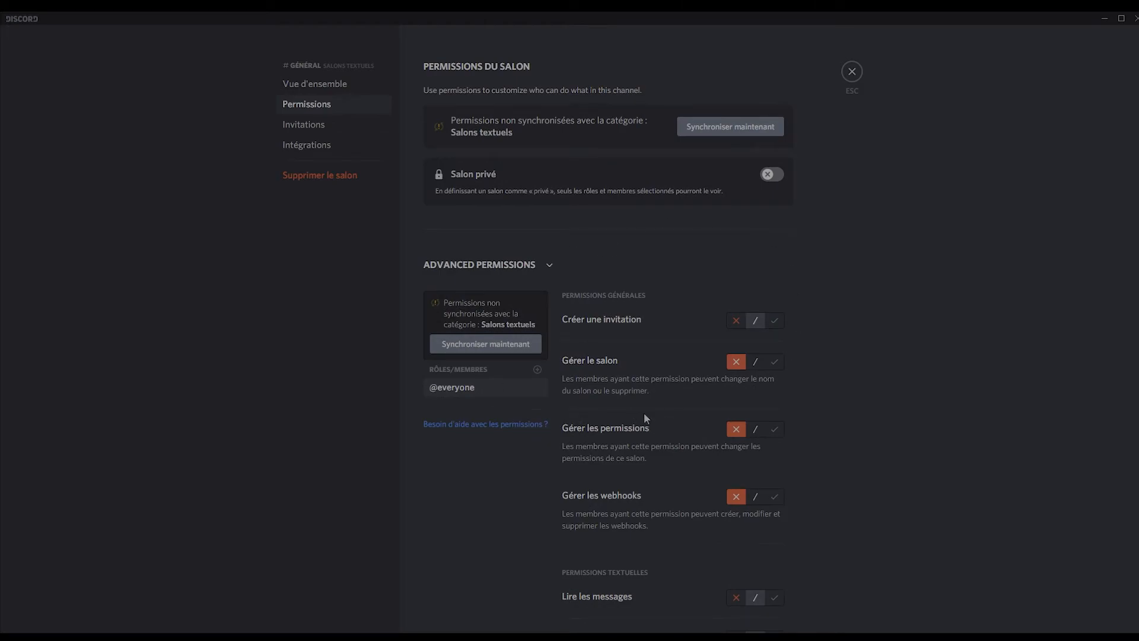
left_click(852, 74)
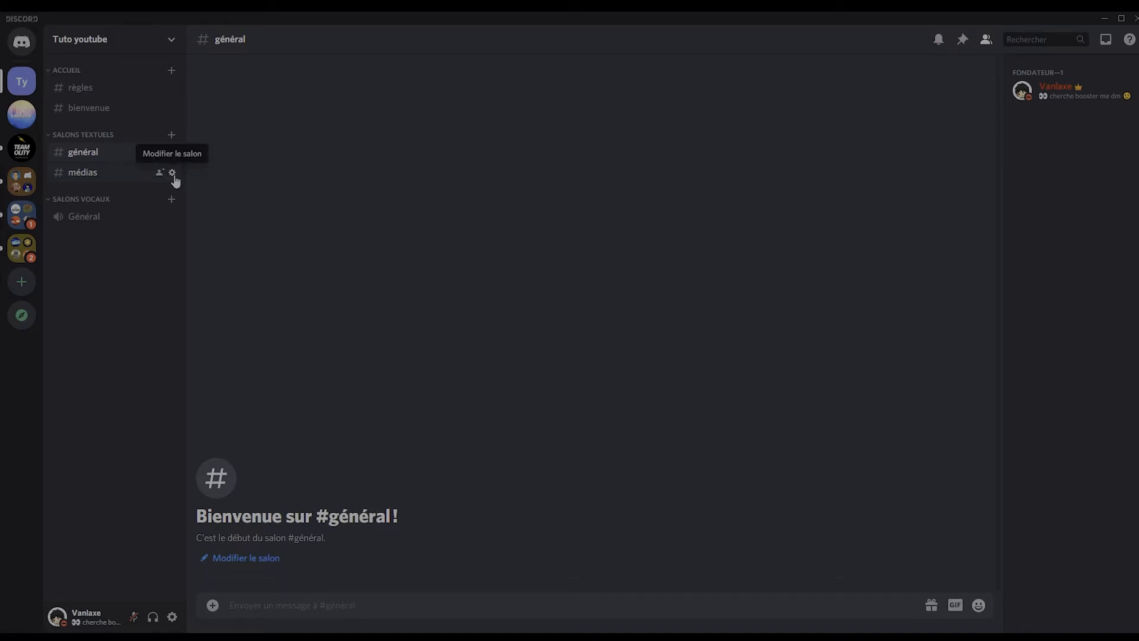
left_click(173, 173)
left_click(305, 107)
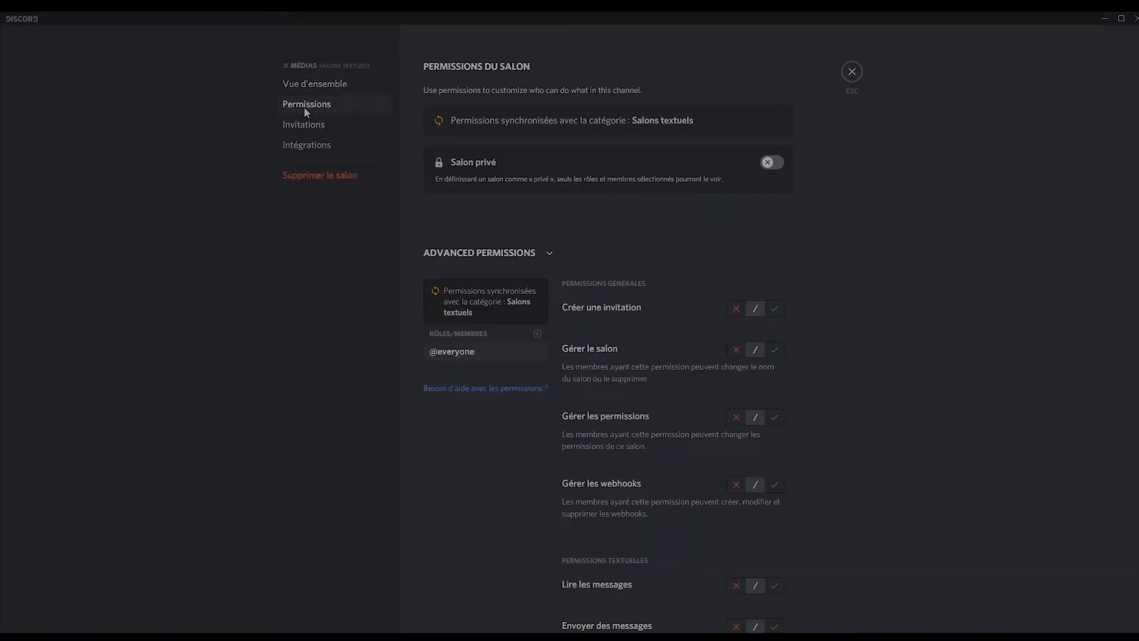
scroll(572, 273, "down", 3)
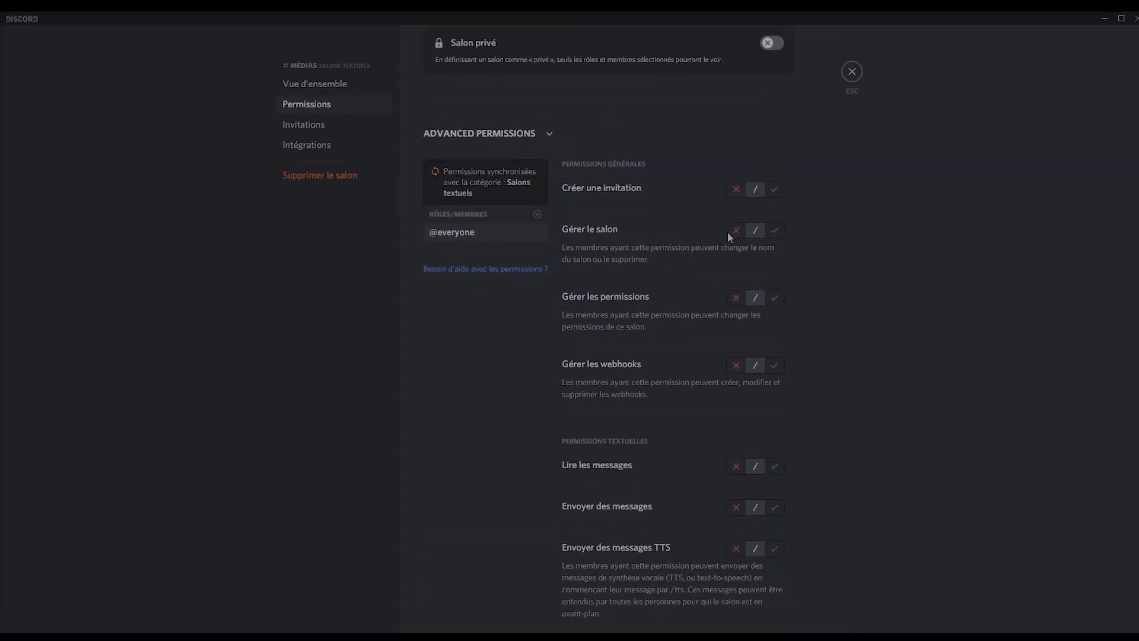
left_click(734, 231)
scroll(738, 261, "down", 1)
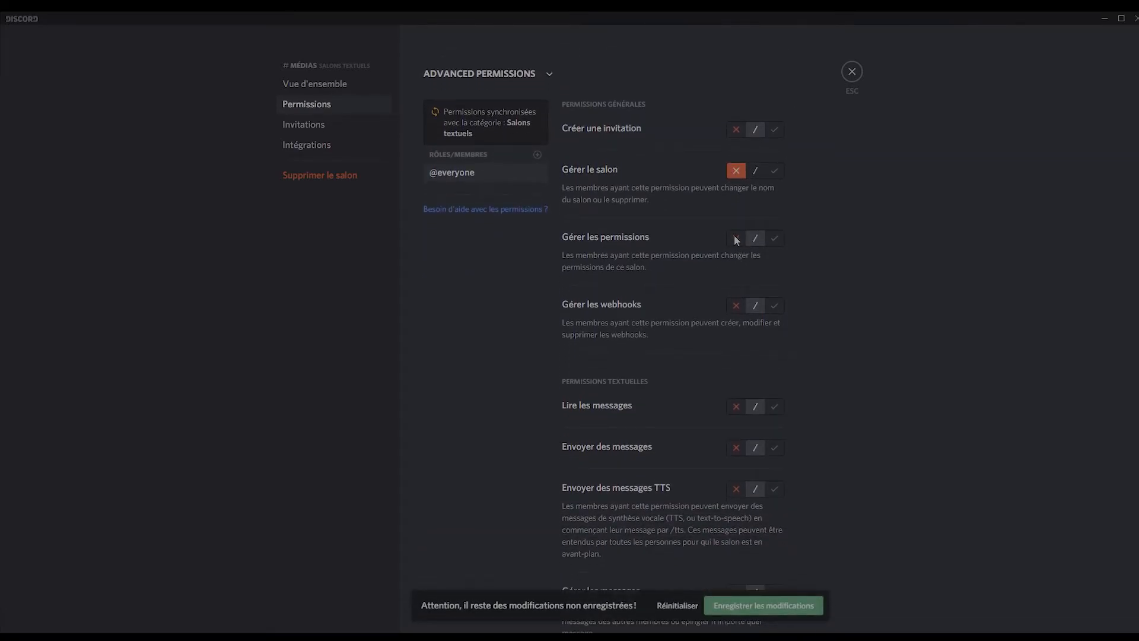
left_click(736, 239)
left_click(736, 305)
scroll(742, 314, "down", 1)
scroll(746, 328, "down", 1)
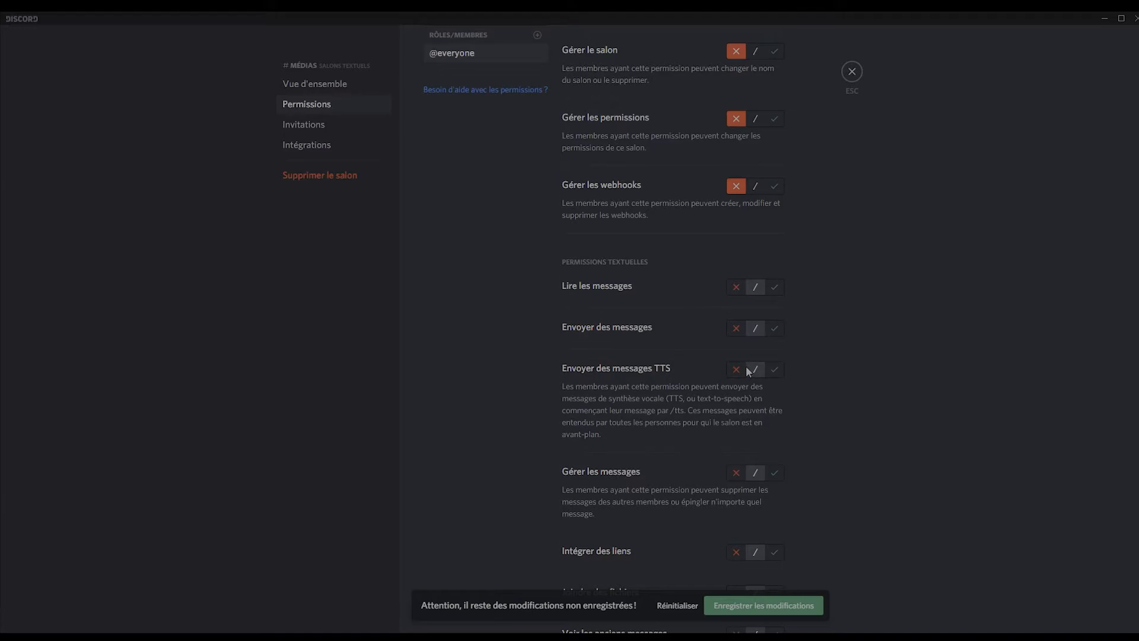
scroll(744, 355, "down", 3)
left_click(735, 293)
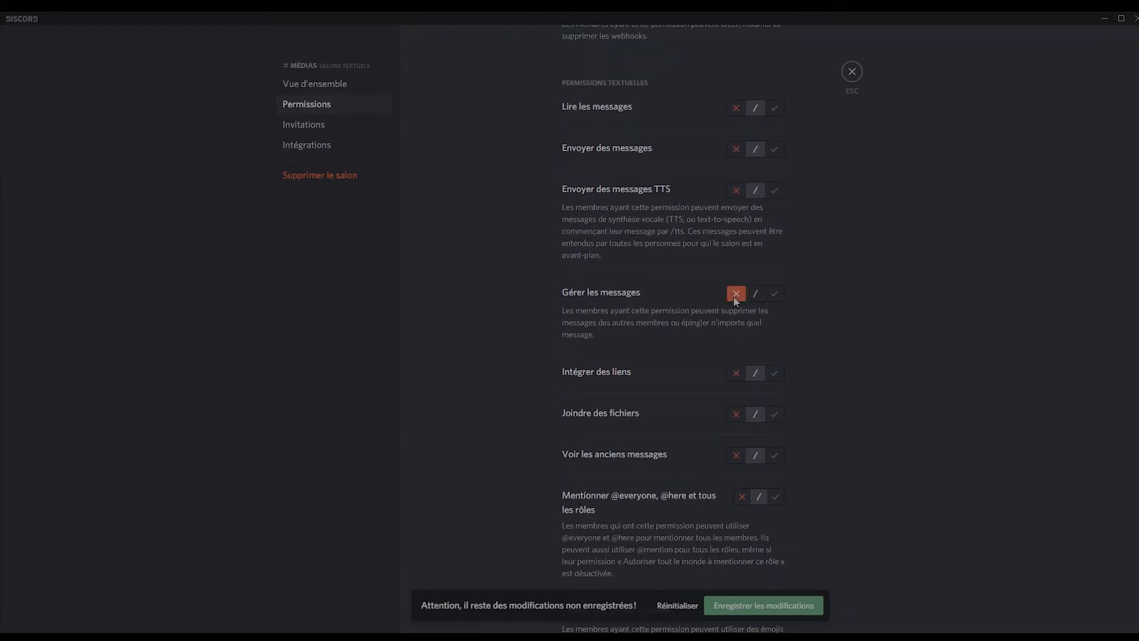
scroll(745, 326, "down", 1)
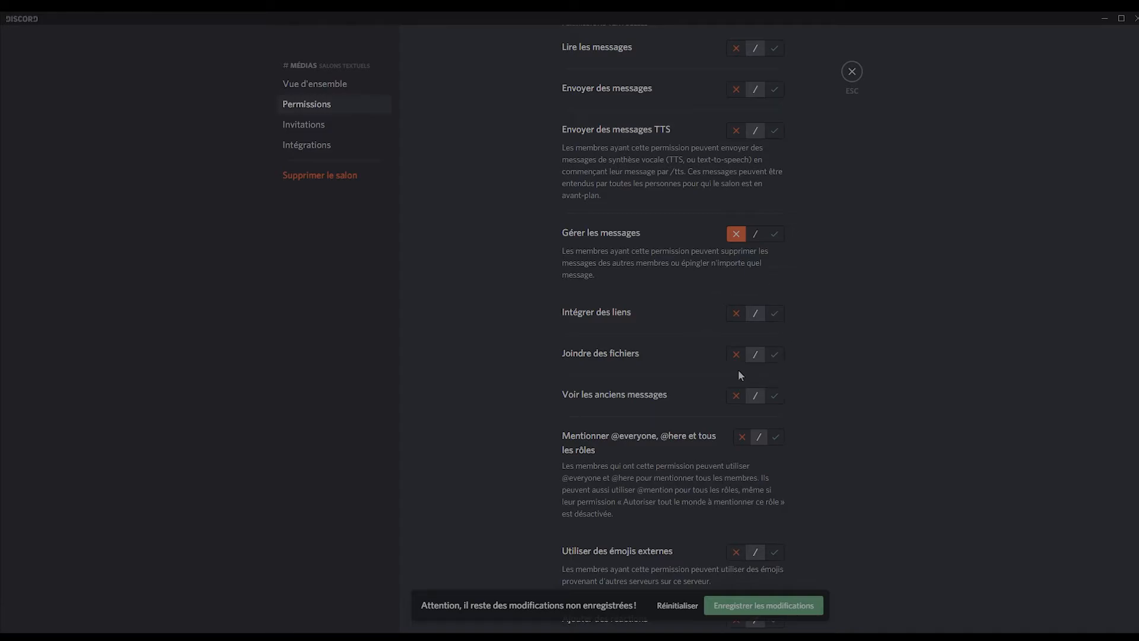
scroll(806, 356, "down", 2)
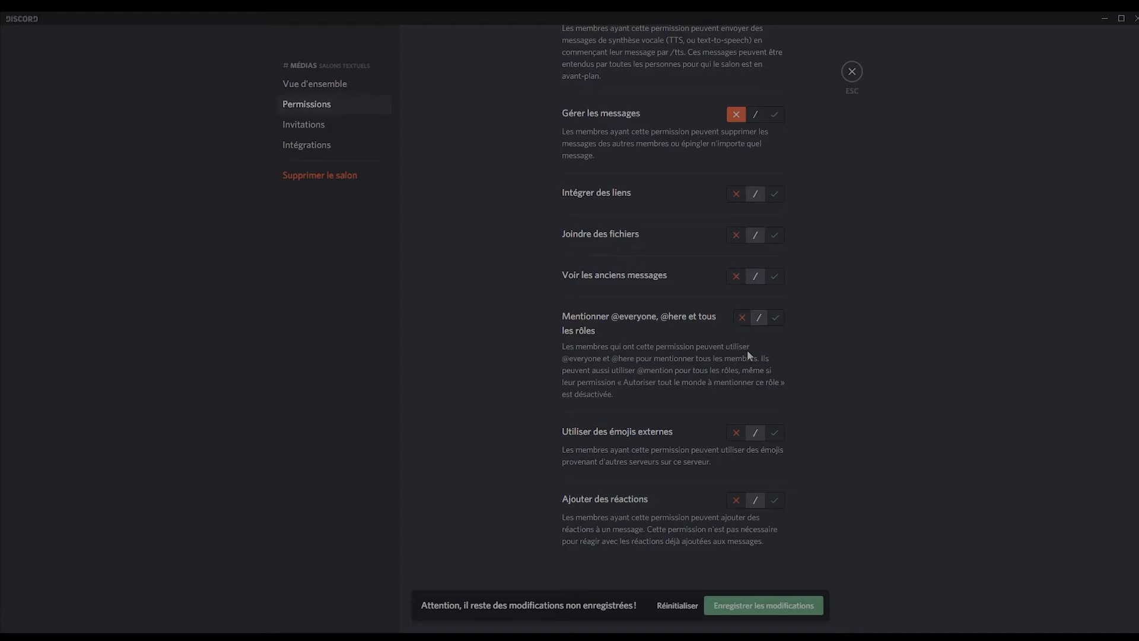
scroll(747, 350, "down", 1)
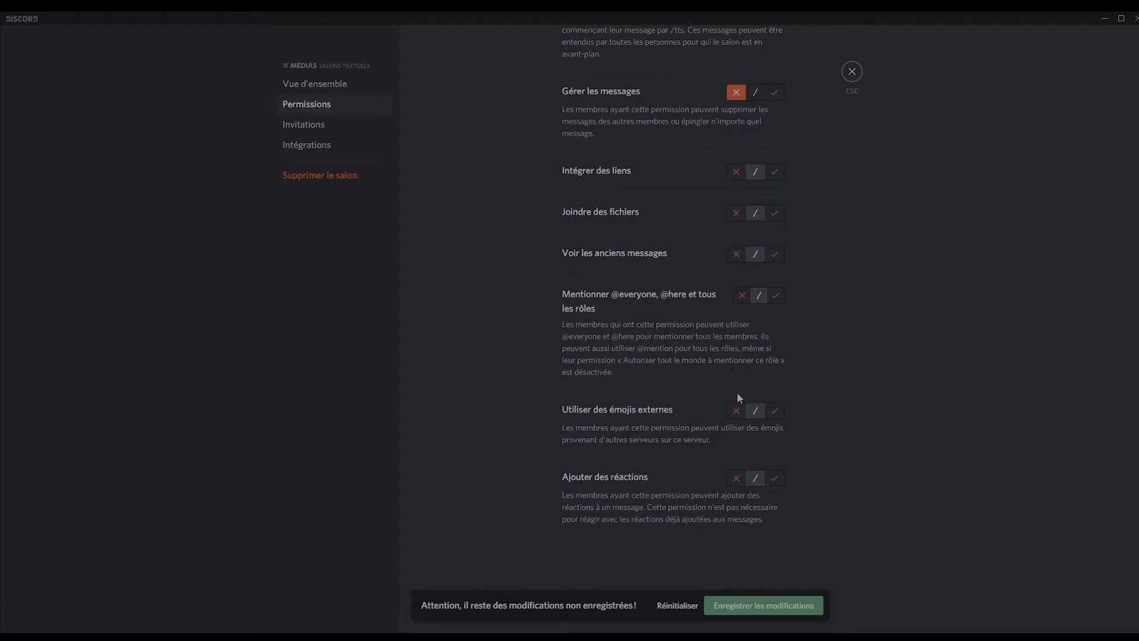
left_click(810, 609)
scroll(789, 178, "up", 2)
scroll(765, 160, "up", 7)
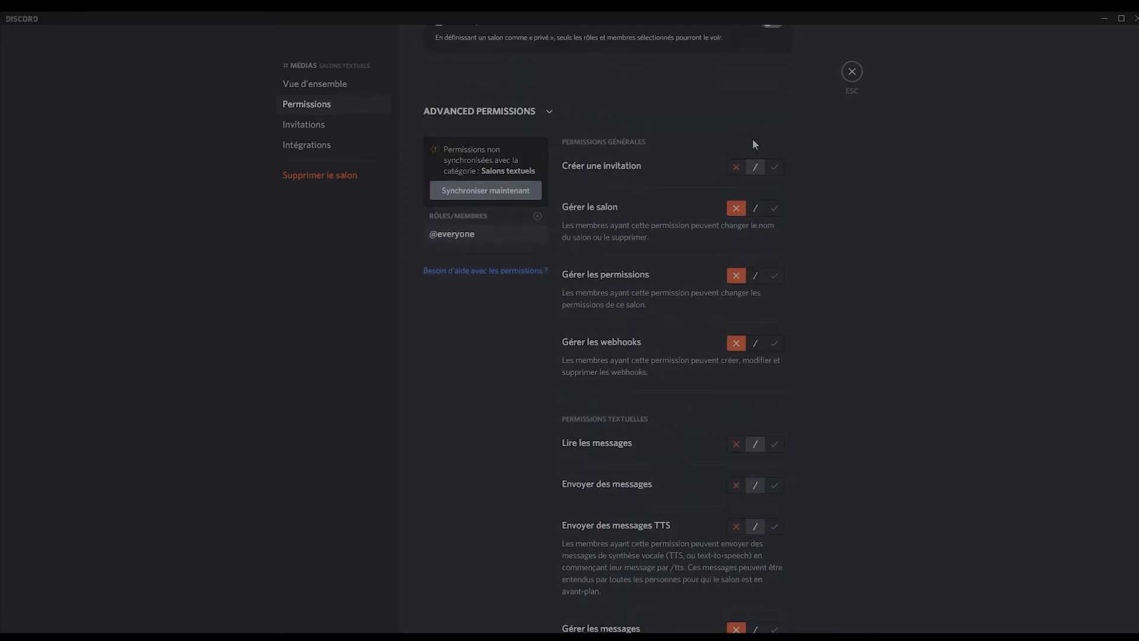
scroll(753, 137, "up", 3)
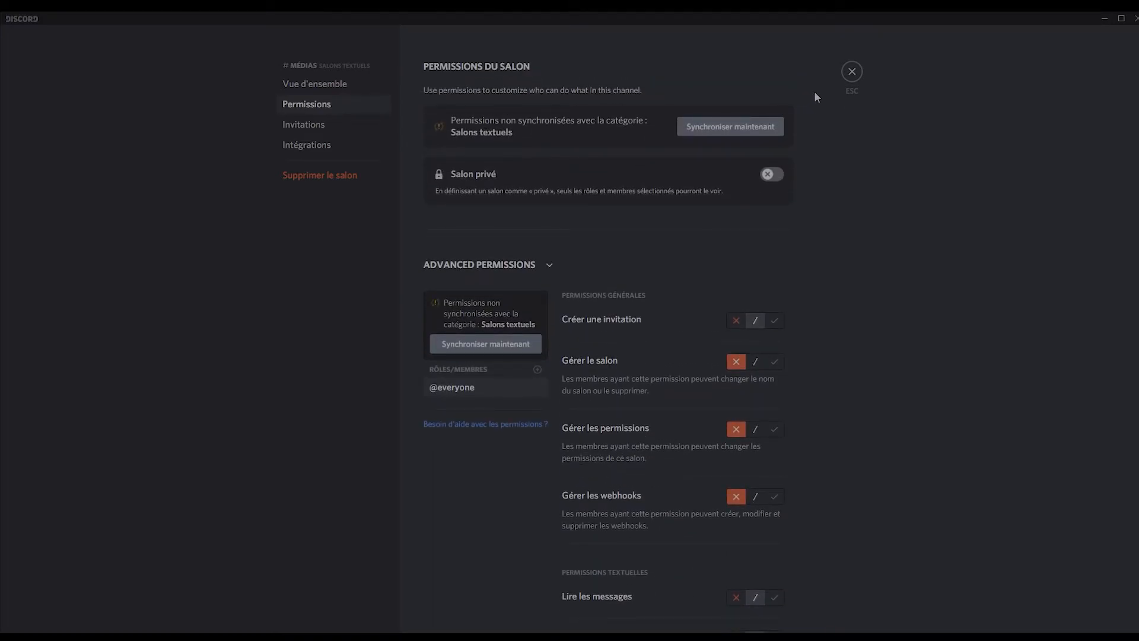
left_click(853, 72)
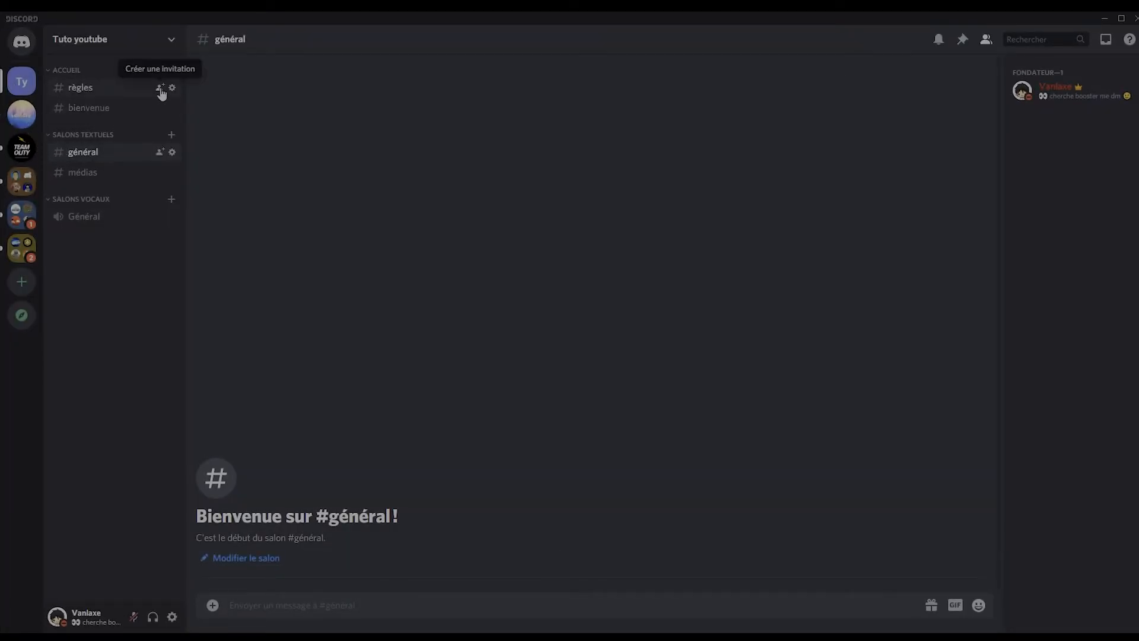
left_click(173, 88)
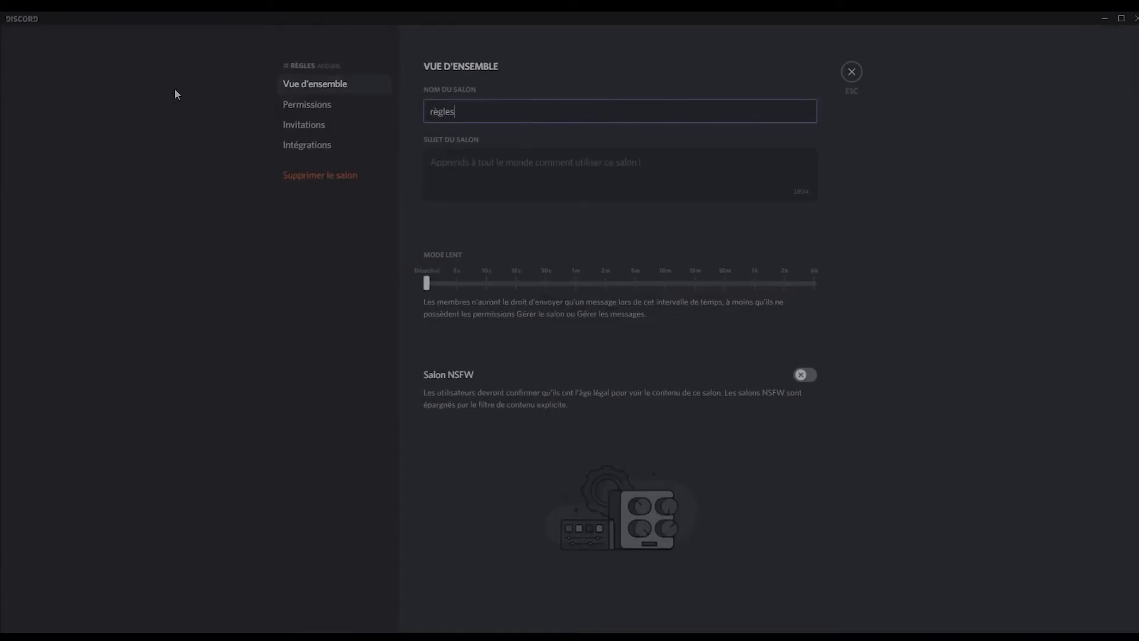
left_click(292, 109)
scroll(651, 255, "down", 3)
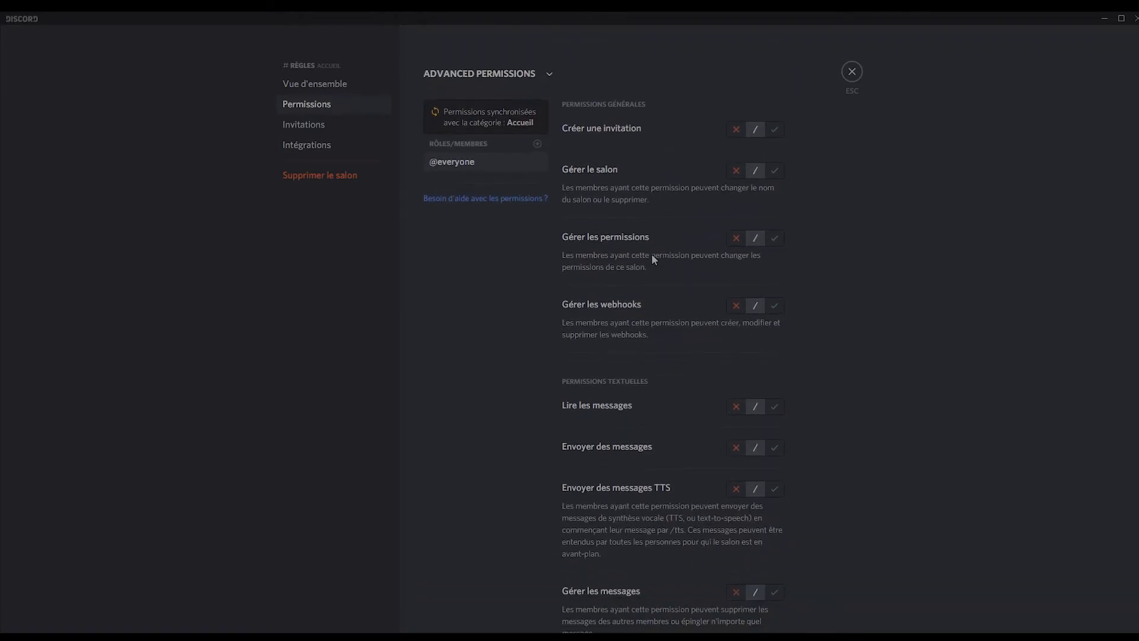
scroll(633, 271, "up", 2)
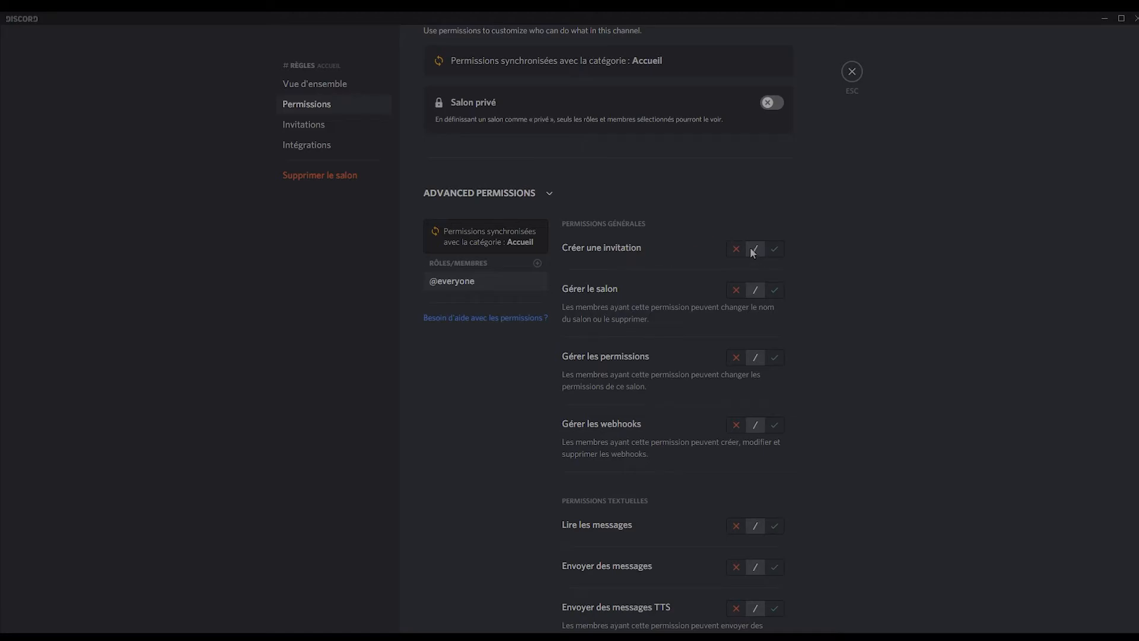
scroll(752, 254, "down", 2)
left_click(739, 170)
left_click(738, 240)
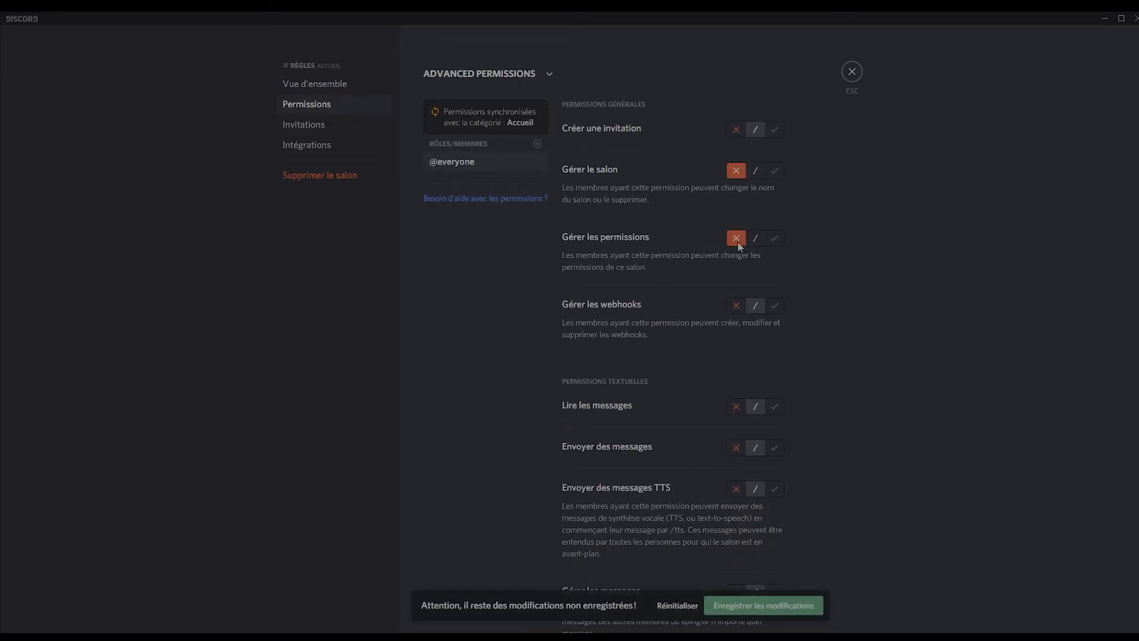
left_click(740, 304)
scroll(742, 309, "down", 1)
scroll(743, 314, "down", 1)
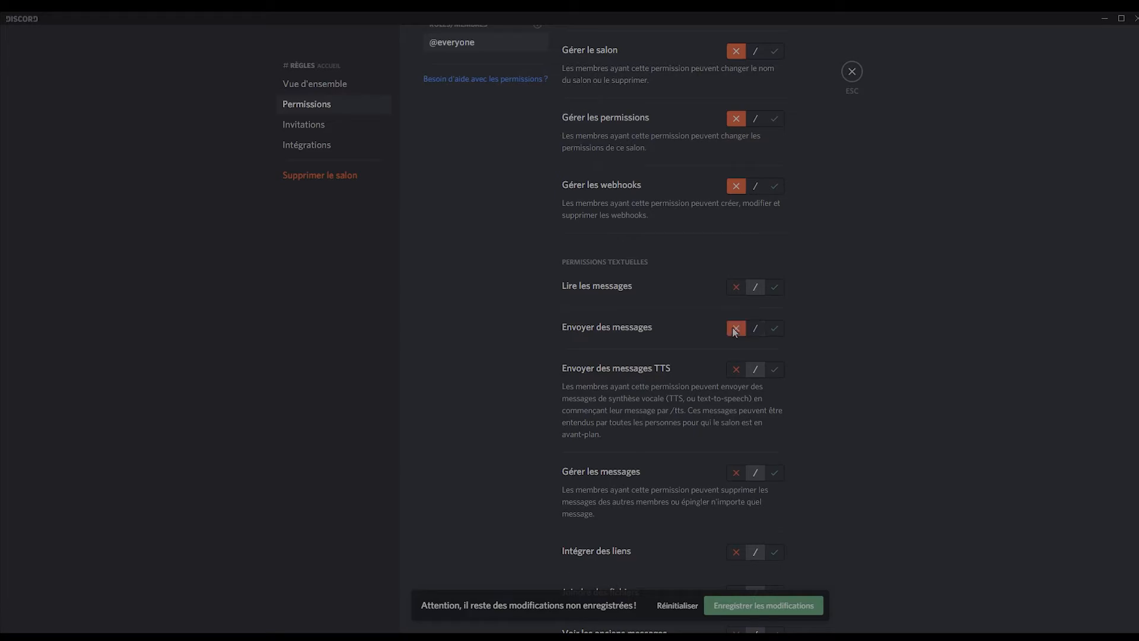
scroll(746, 348, "down", 3)
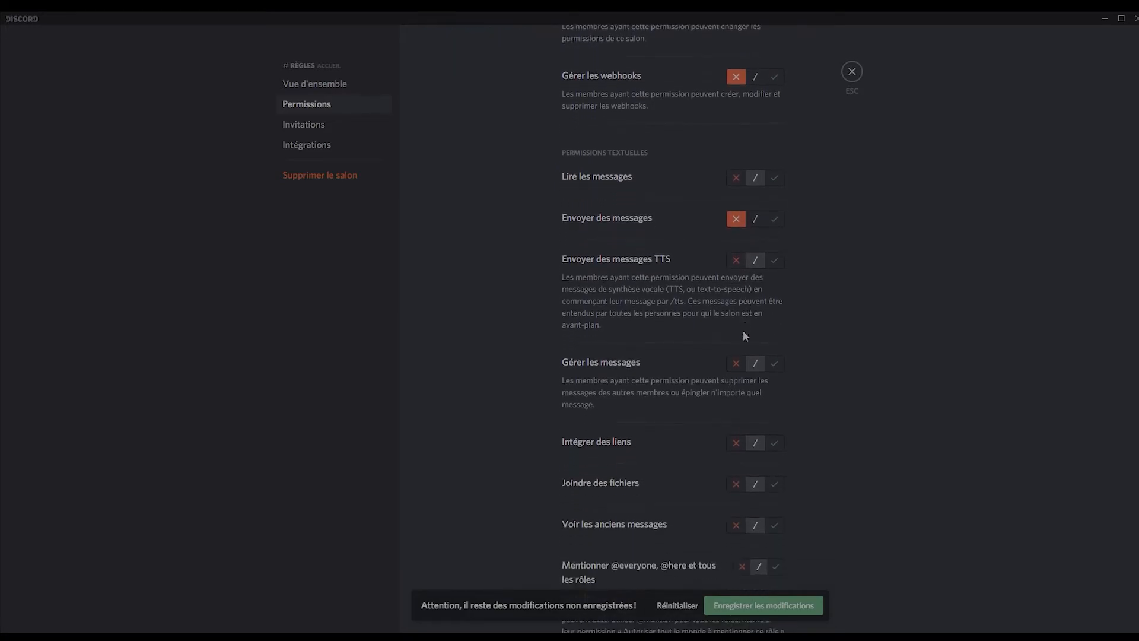
left_click(737, 189)
left_click(741, 296)
scroll(730, 296, "down", 2)
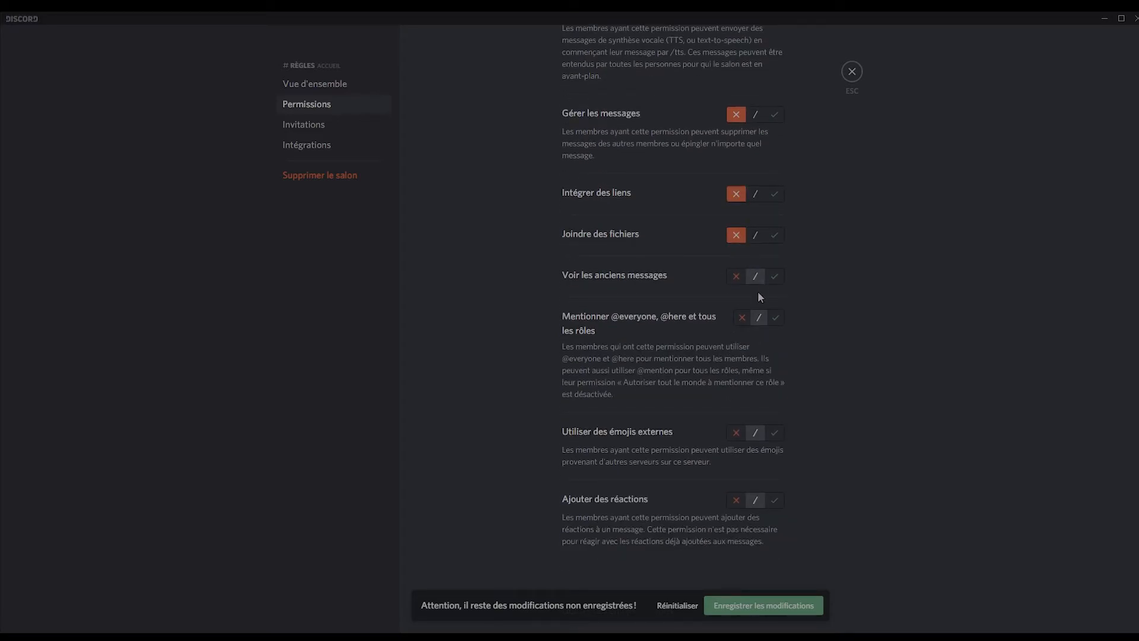
left_click(741, 317)
scroll(735, 394, "down", 1)
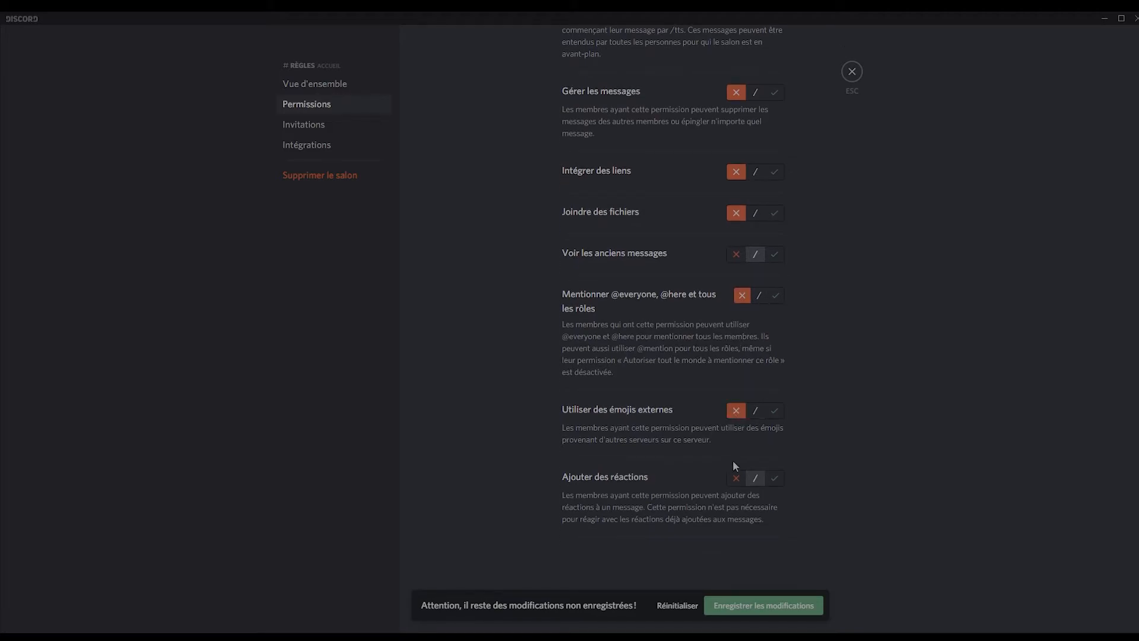
left_click(736, 478)
left_click(777, 607)
scroll(746, 357, "up", 12)
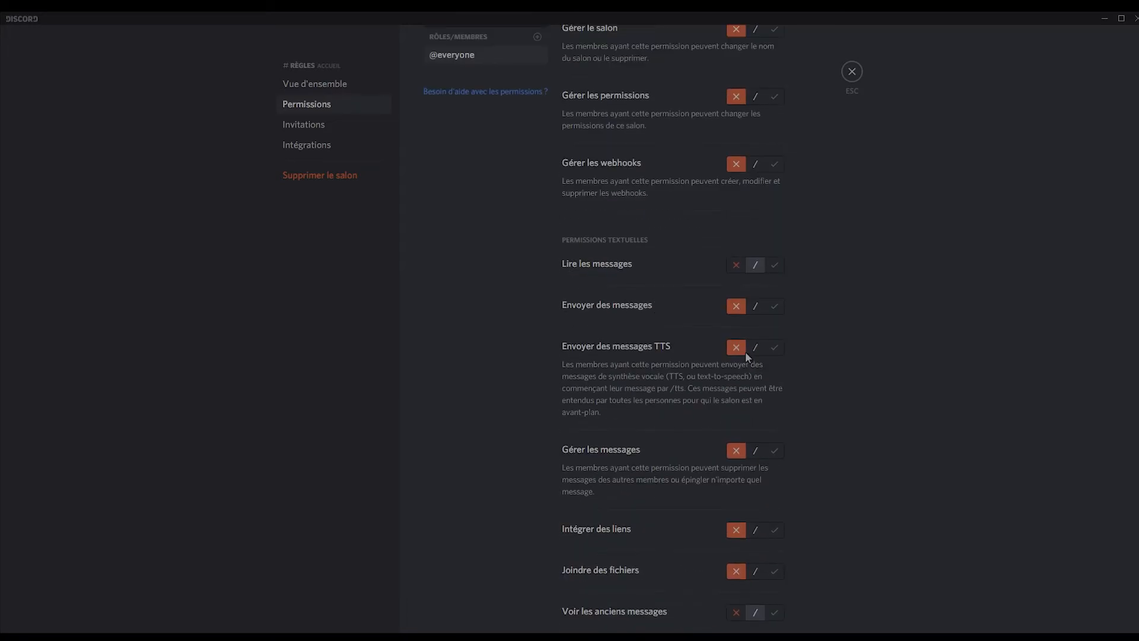
left_click(852, 73)
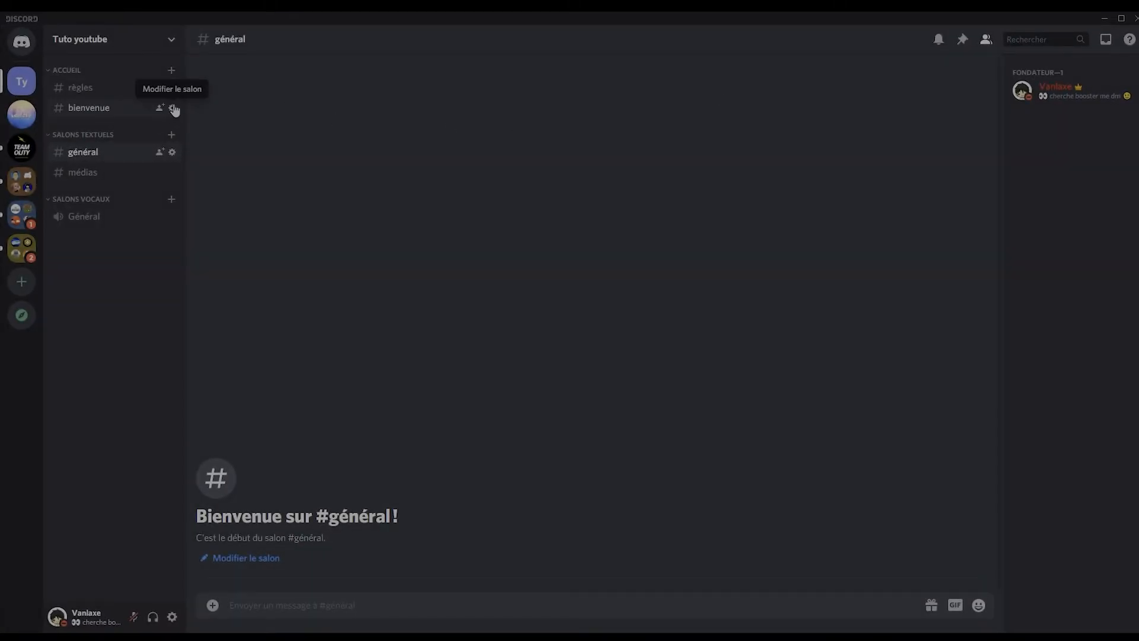
left_click(172, 109)
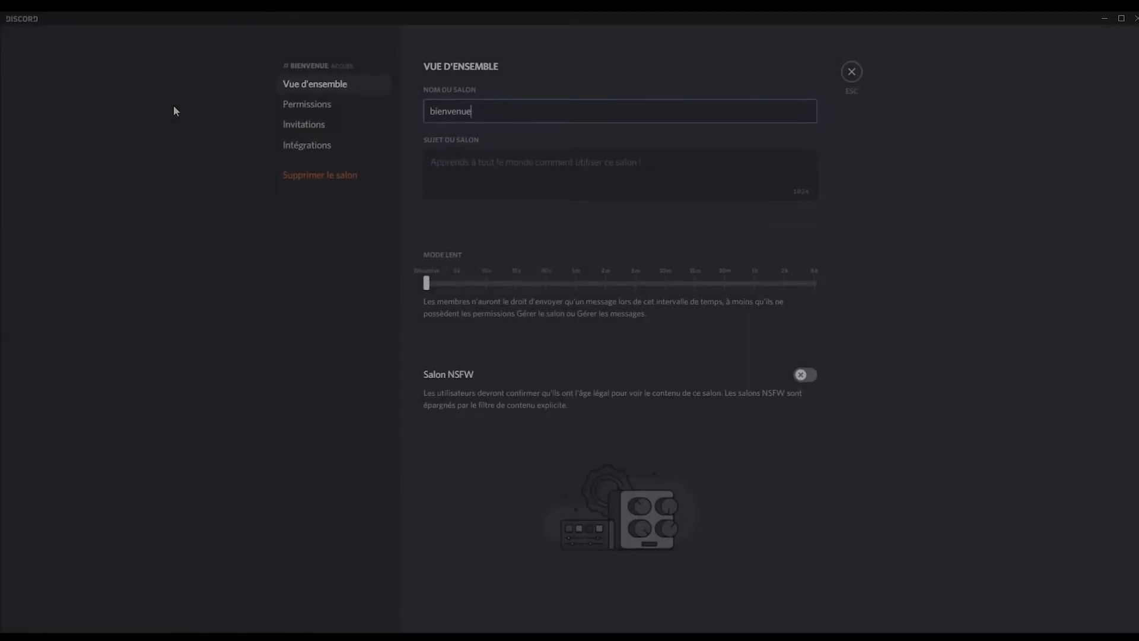
left_click(335, 104)
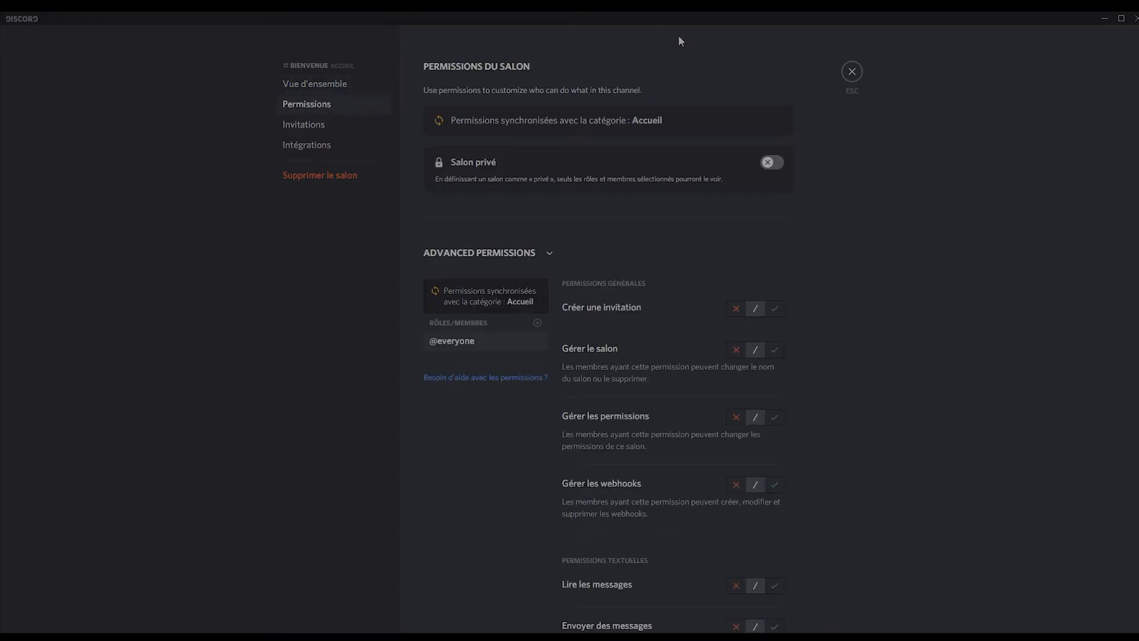
scroll(696, 304, "down", 1)
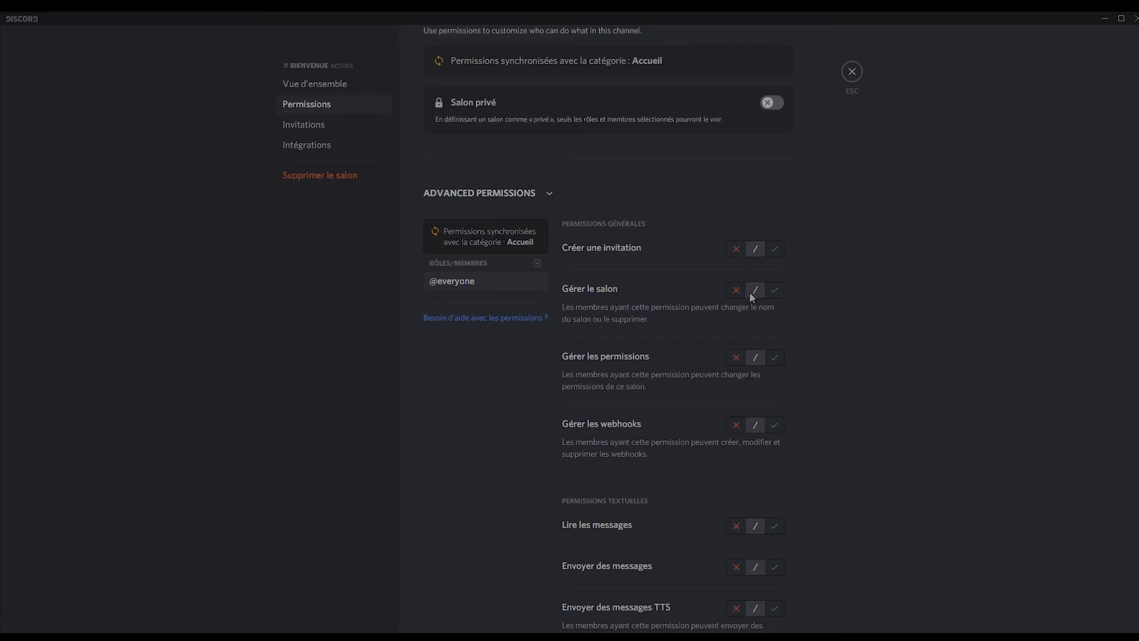
scroll(748, 279, "down", 1)
left_click(735, 231)
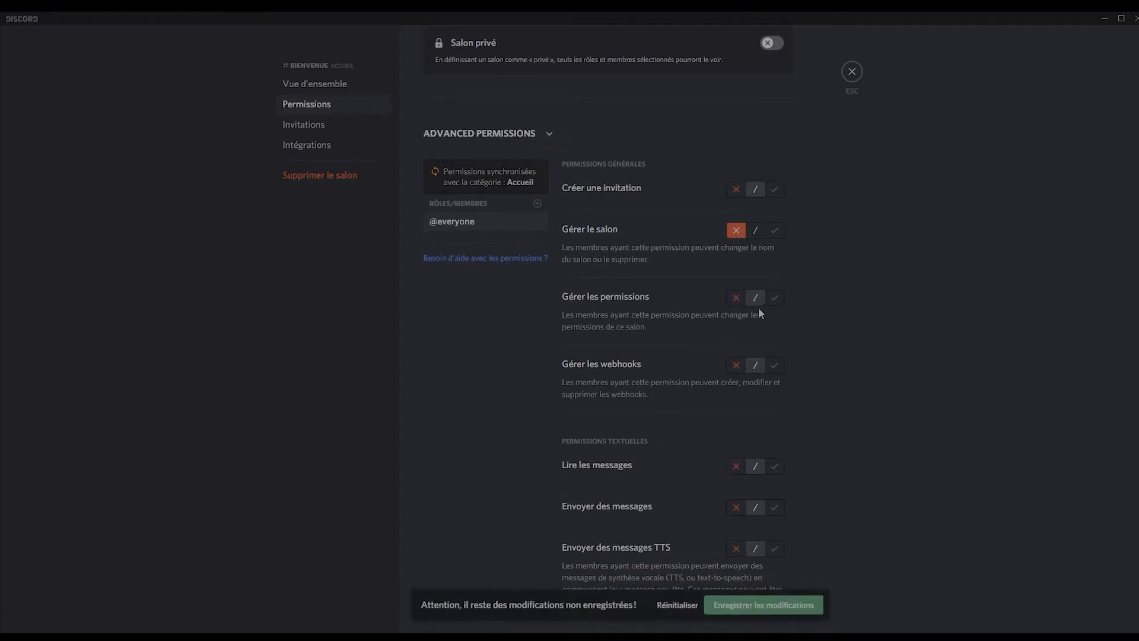
left_click(736, 365)
scroll(742, 356, "down", 2)
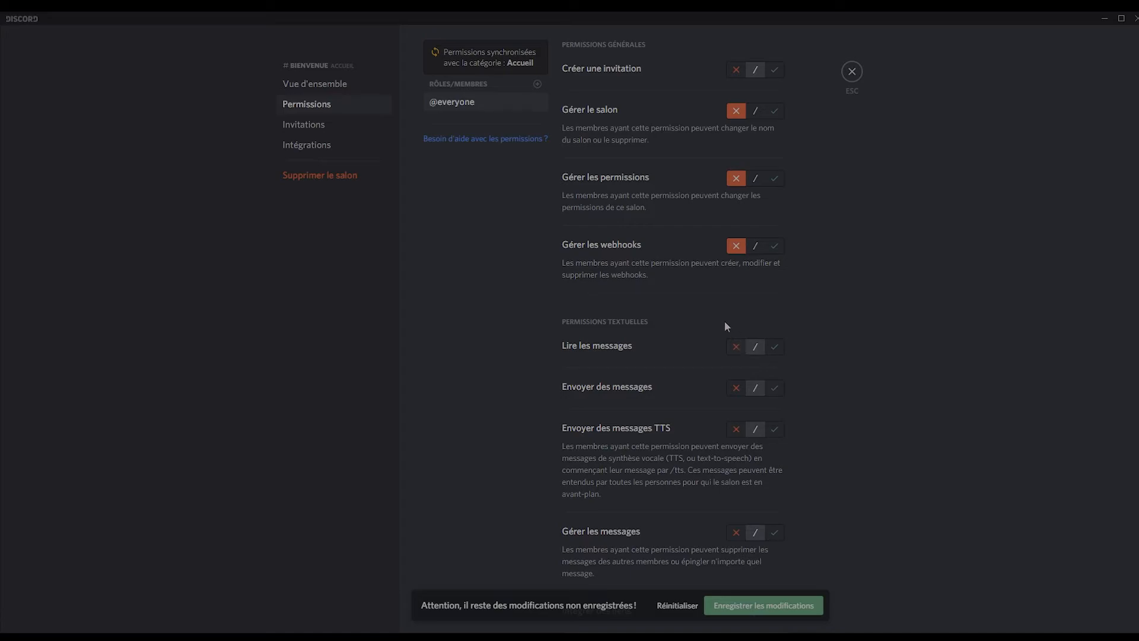
scroll(757, 340, "down", 2)
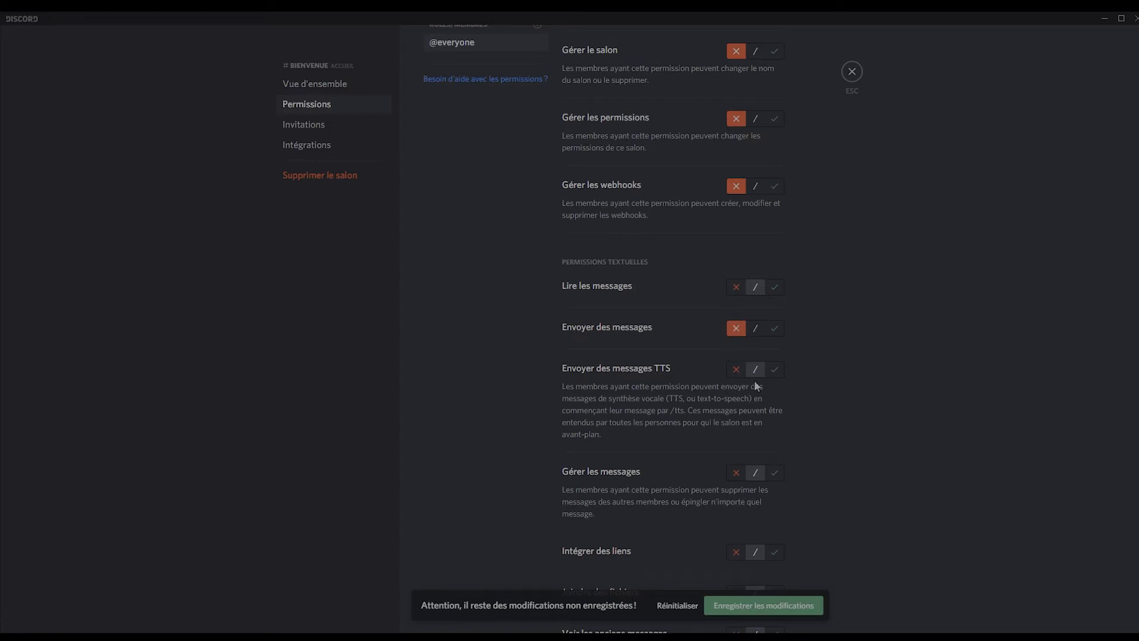
left_click(739, 374)
scroll(739, 384, "down", 4)
left_click(736, 356)
scroll(736, 365, "down", 2)
left_click(736, 374)
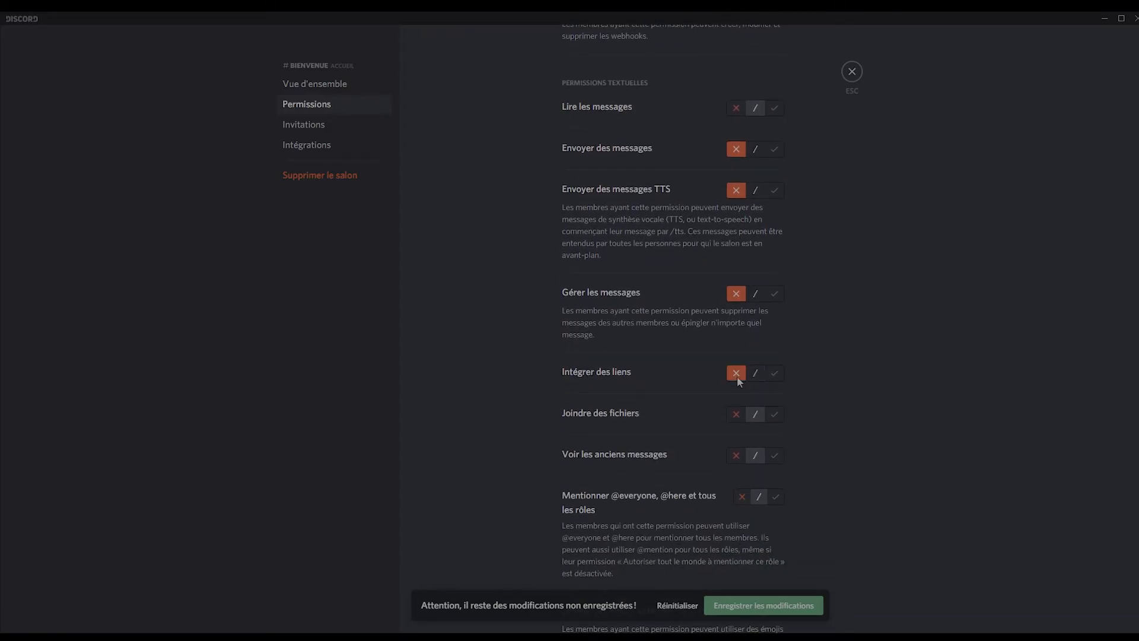
left_click(736, 415)
scroll(752, 456, "down", 2)
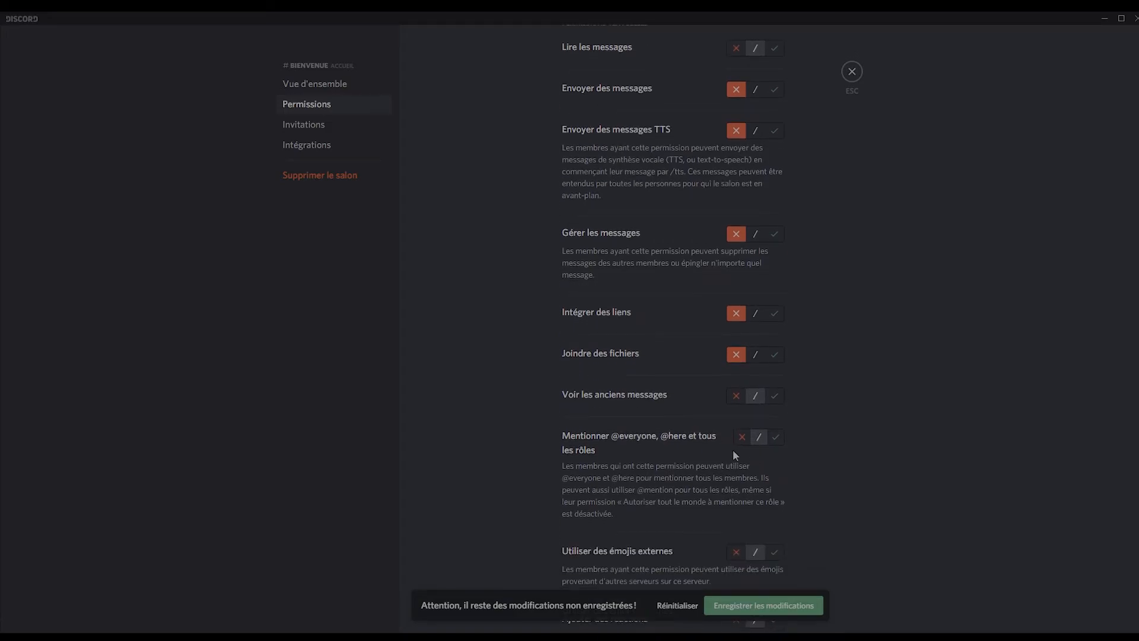
left_click(736, 436)
scroll(737, 436, "down", 4)
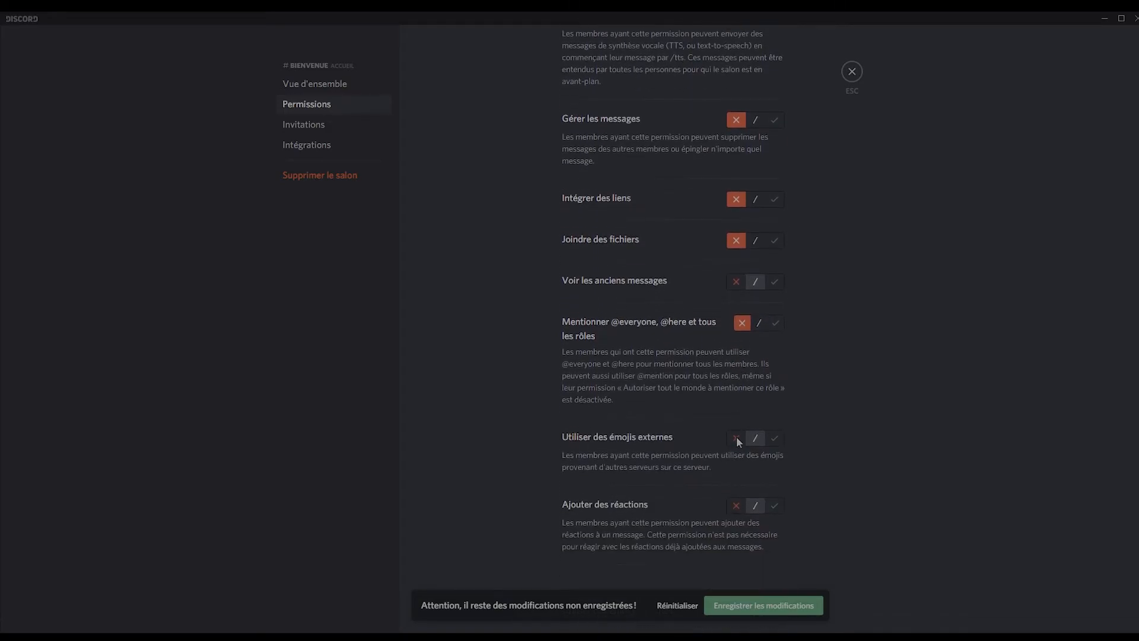
left_click(736, 500)
left_click(761, 611)
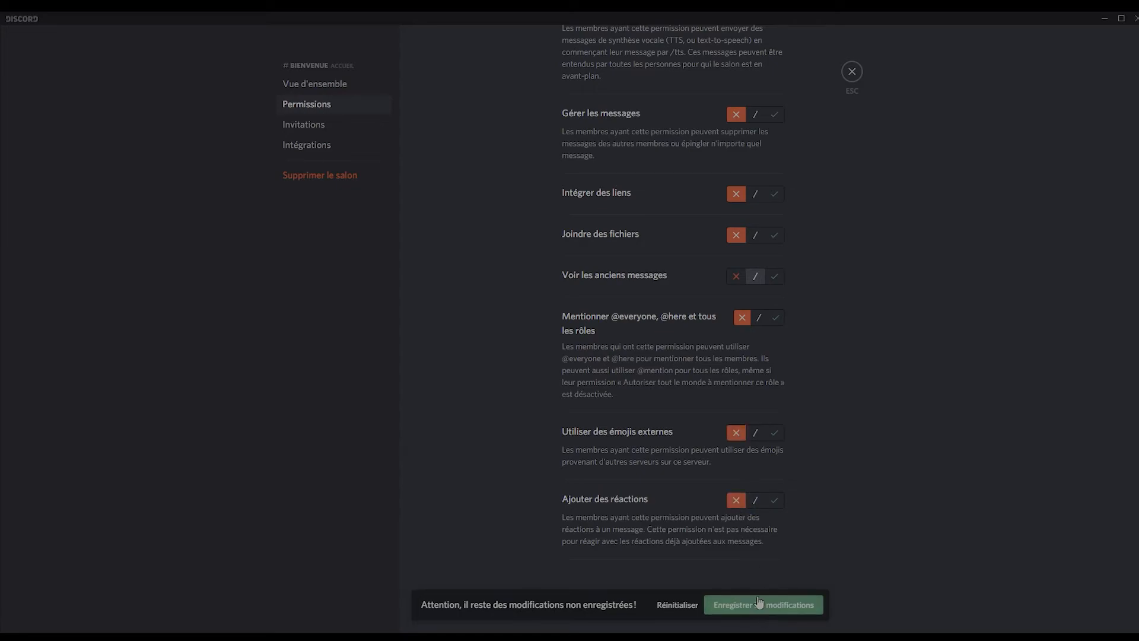
left_click(861, 79)
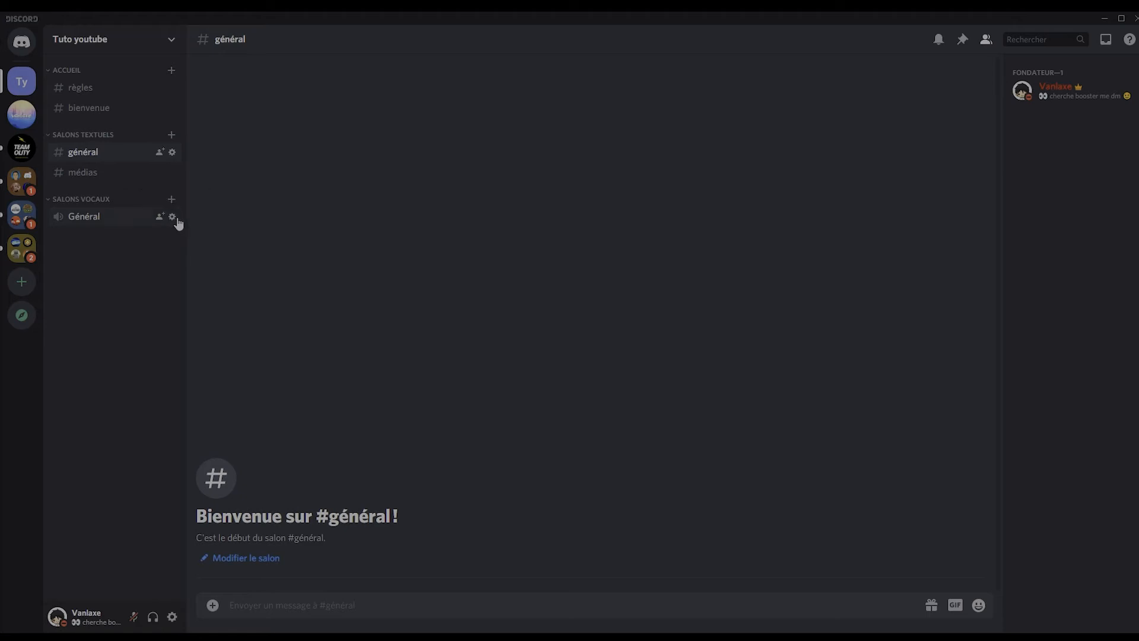
left_click(176, 220)
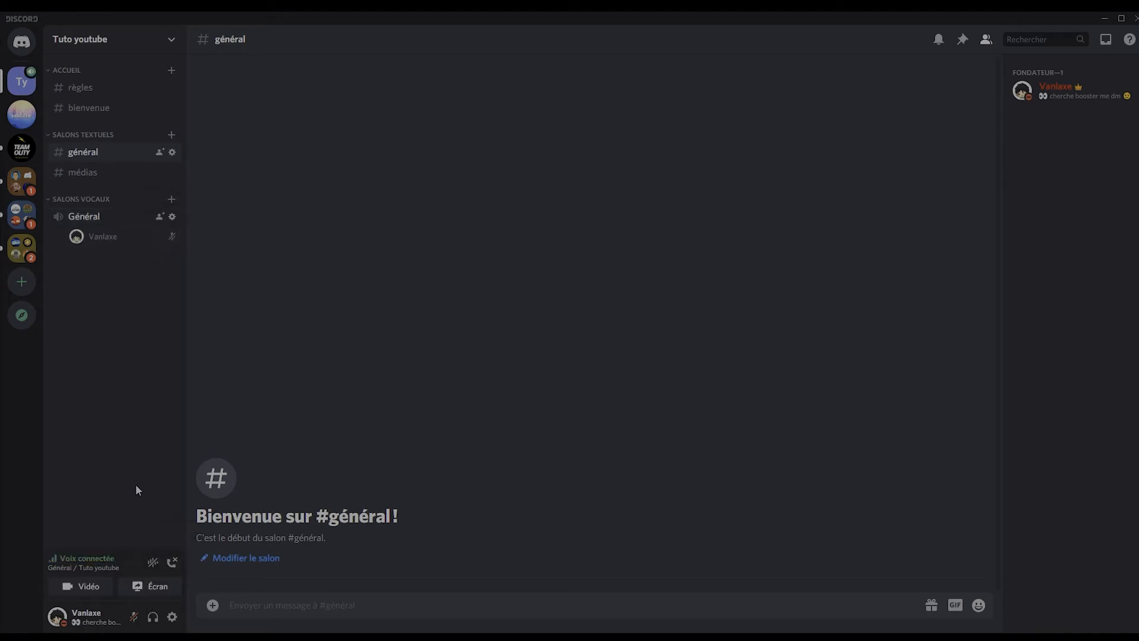
left_click(172, 562)
left_click(349, 369)
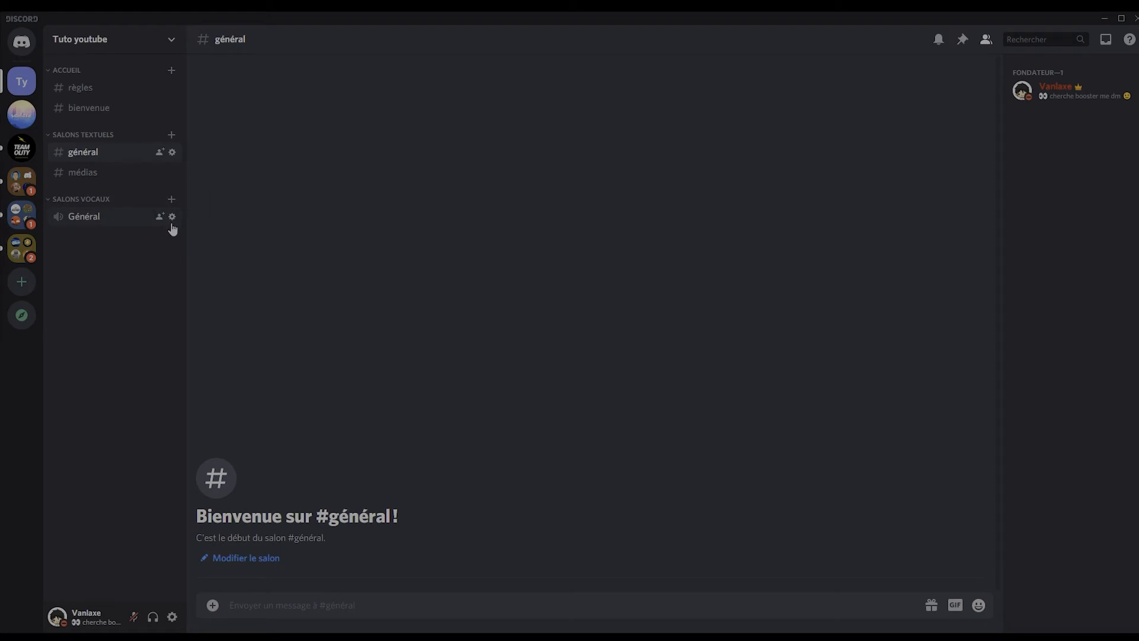
Rename the Général voice channel as "Chill 1"
left_click(172, 217)
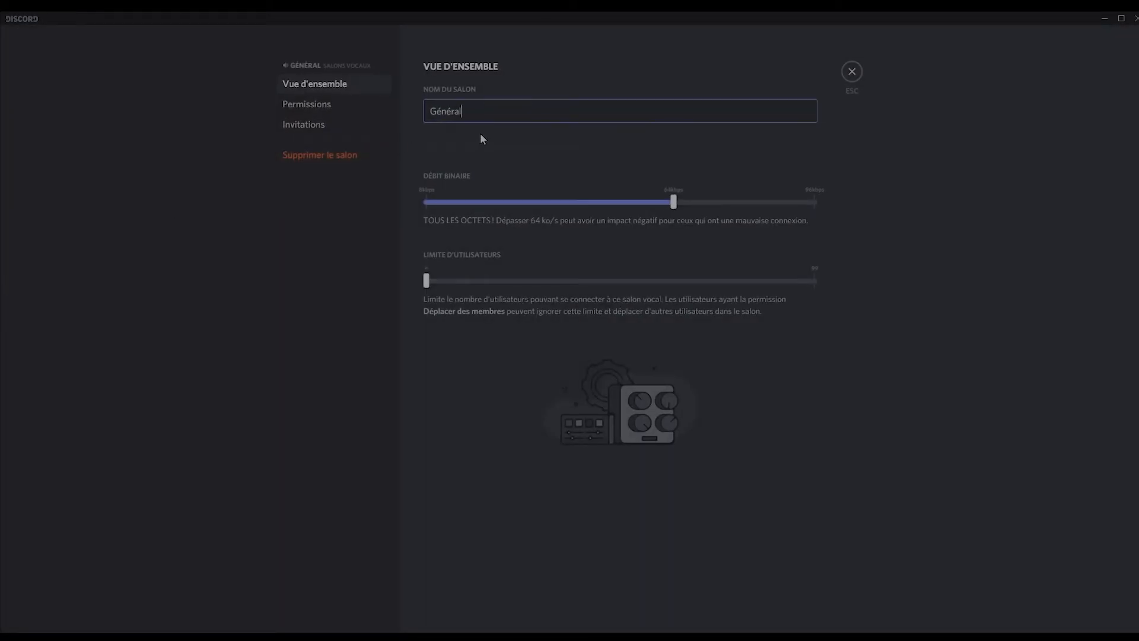
key("BackSpace")
key("BackSpace")
key("BackSpace")
key("BackSpace")
key("BackSpace")
key("BackSpace")
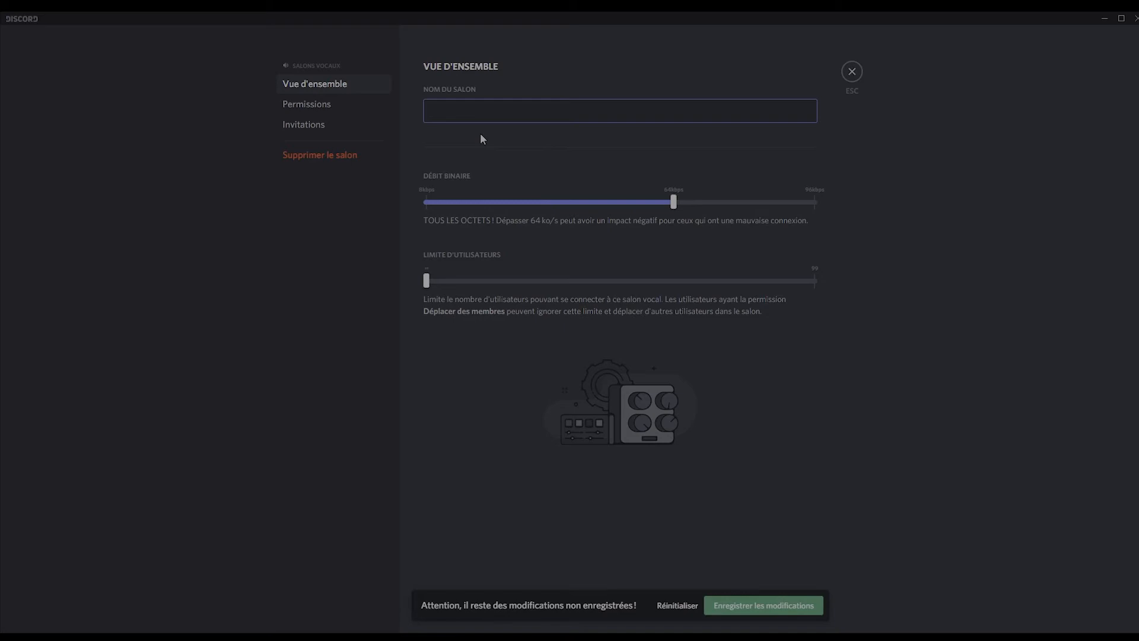
type("Chill 1")
Set the Chill 1 channel's bitrate to 96 kbps and its user limit to 15, save the changes and close its settings
left_click_drag(676, 203, 824, 206)
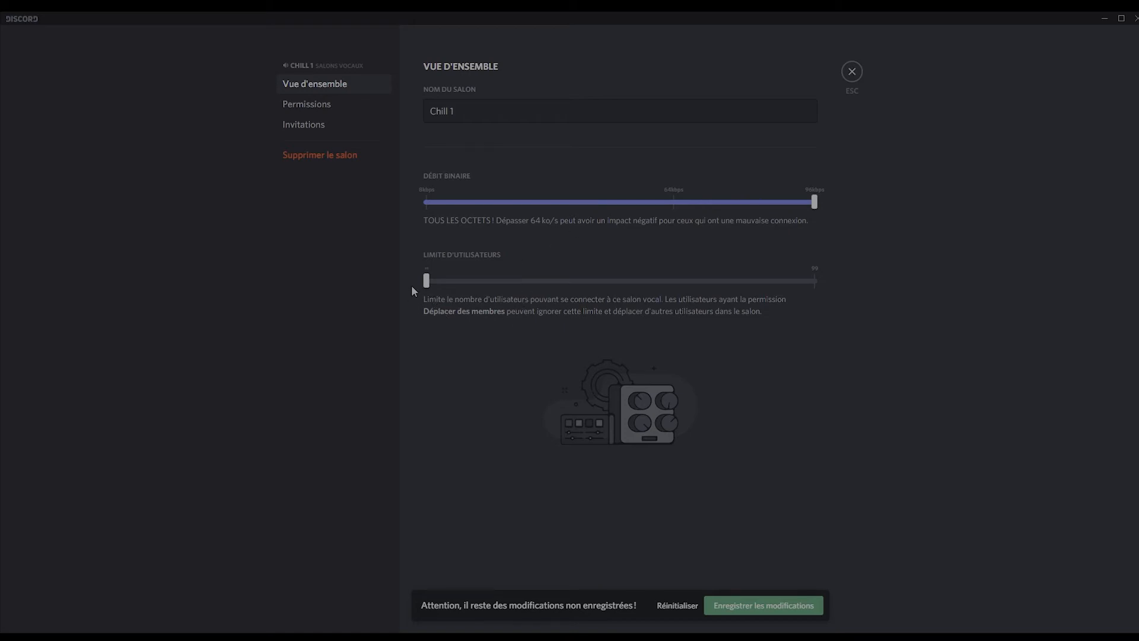
left_click_drag(422, 282, 485, 289)
left_click(782, 606)
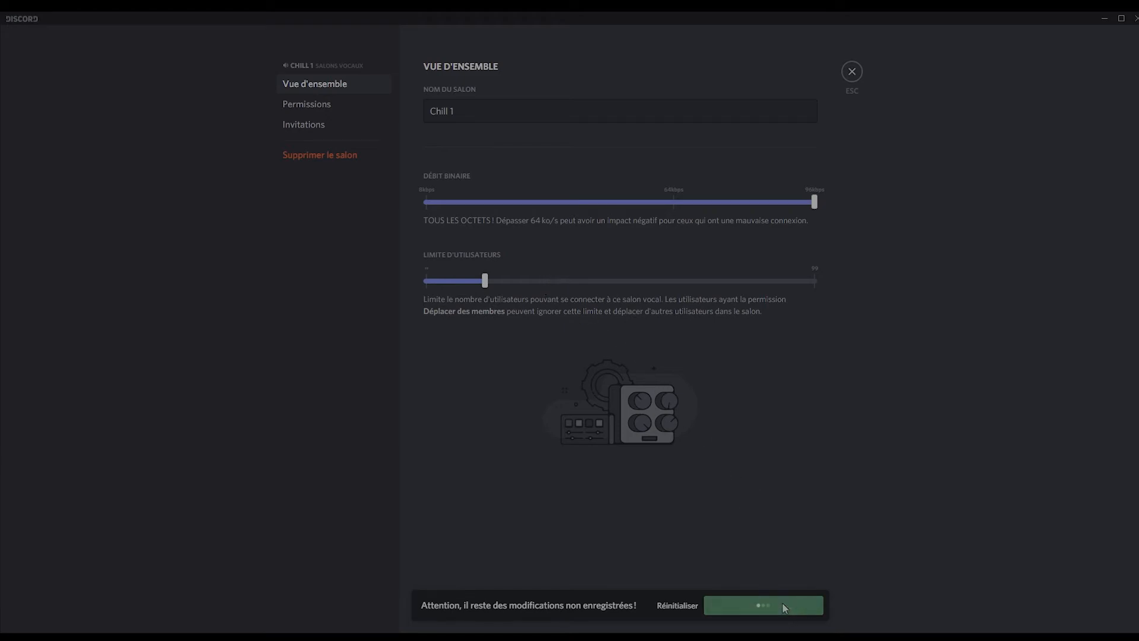
left_click(852, 71)
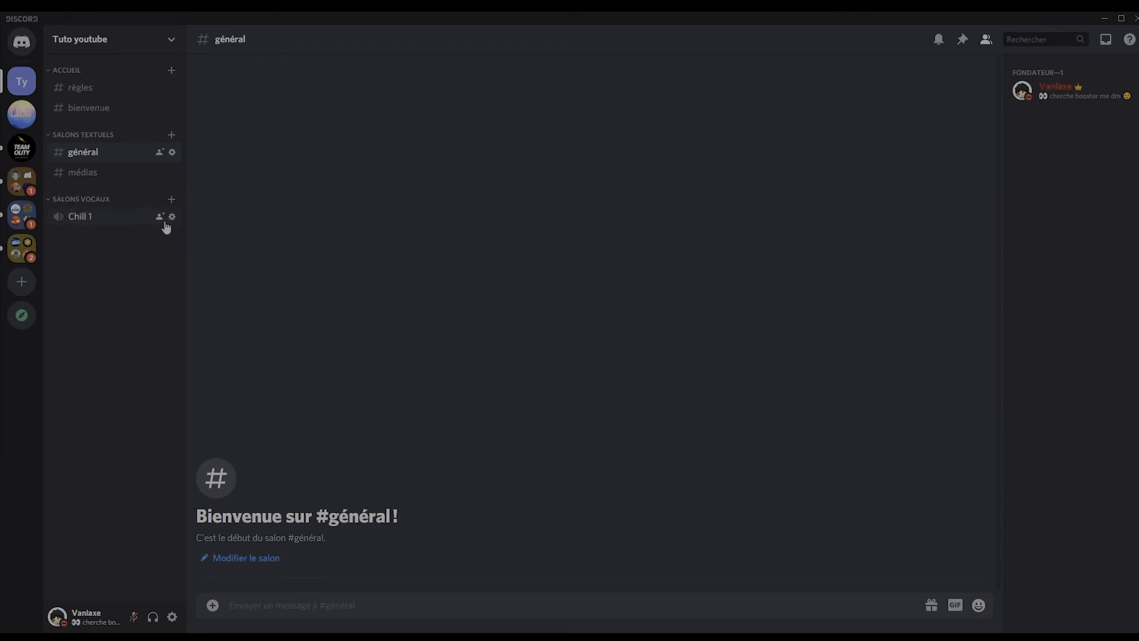
Create a voice channel named "Chill 2" in the Salons vocaux category
left_click(172, 199)
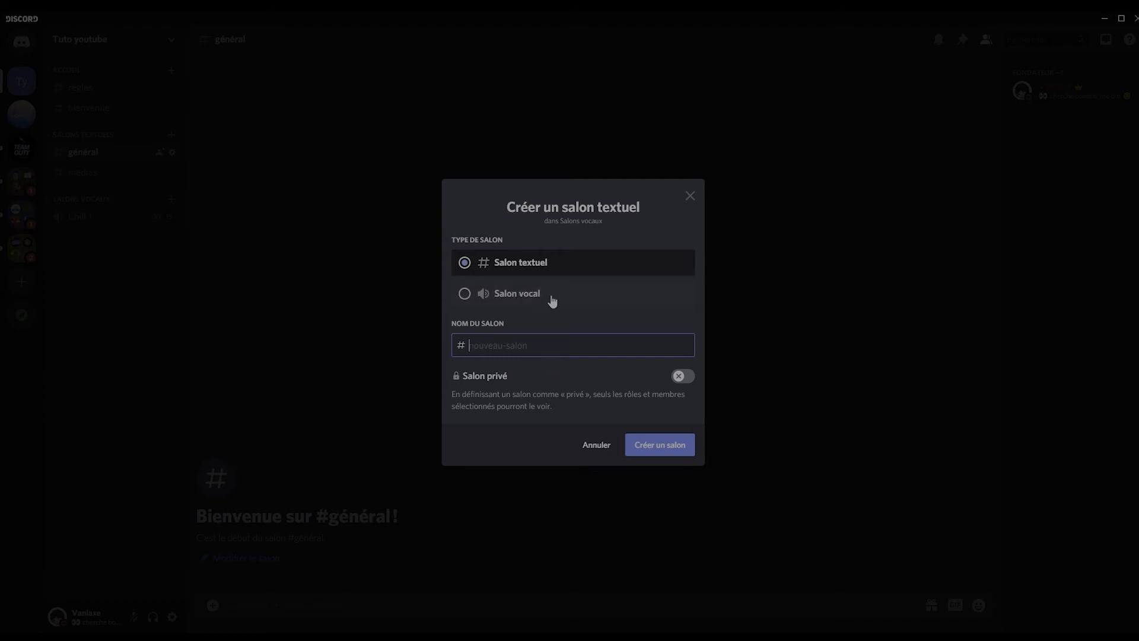
left_click(552, 299)
left_click(546, 348)
type("Chill")
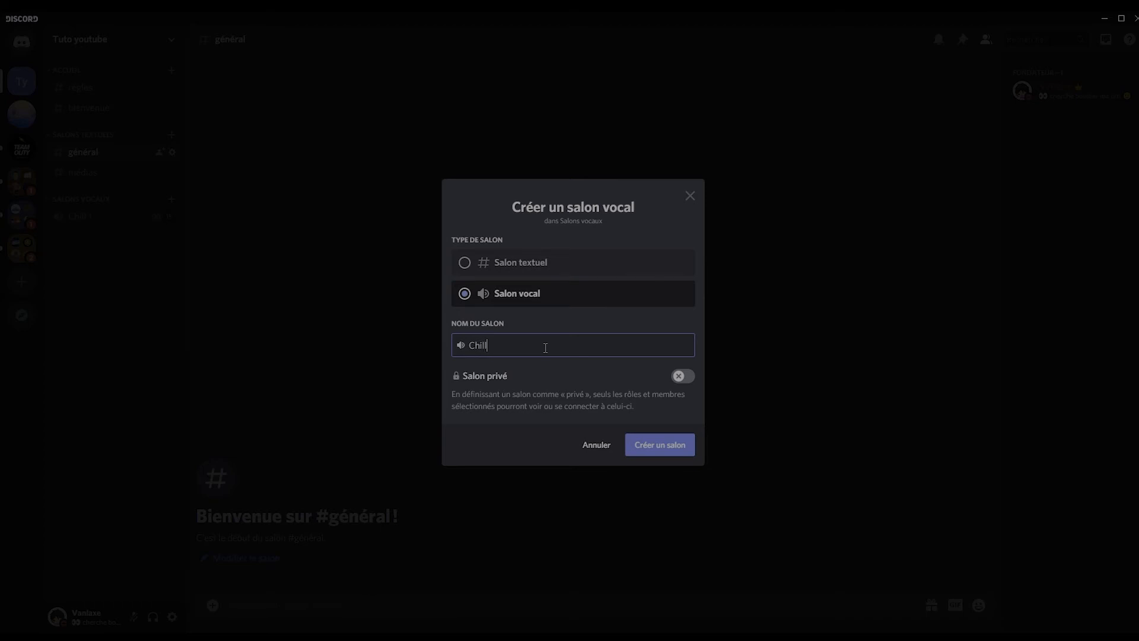
type(" 2")
left_click(674, 445)
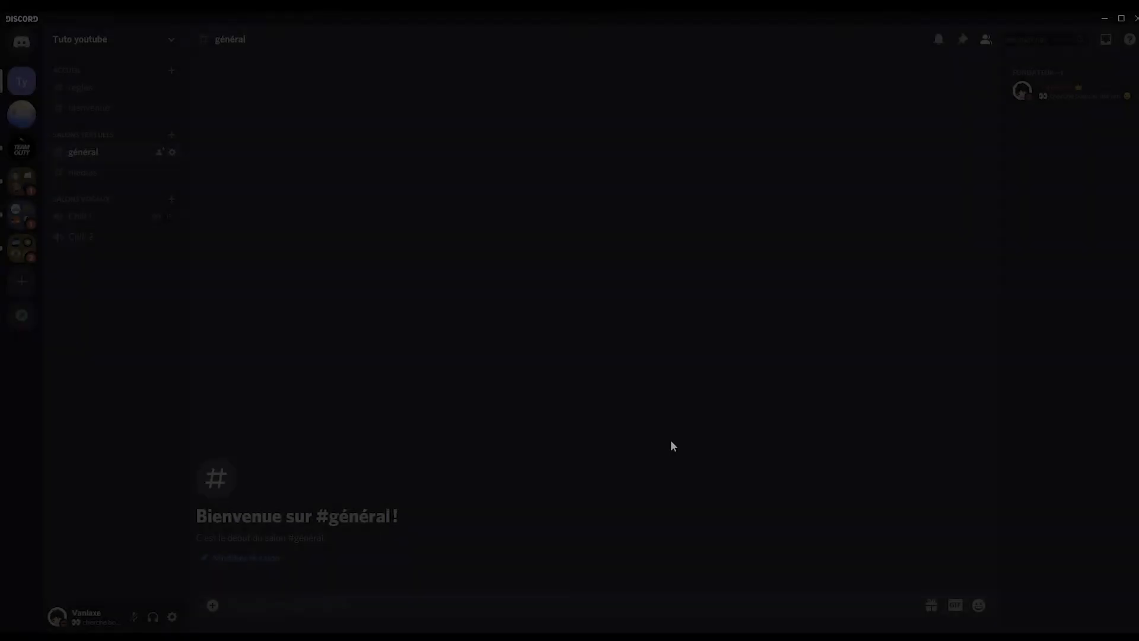
Set the Chill 2 channel's bitrate to 96 kbps and its user limit to 15, save the changes and close its settings
left_click(176, 238)
mouse_move(672, 200)
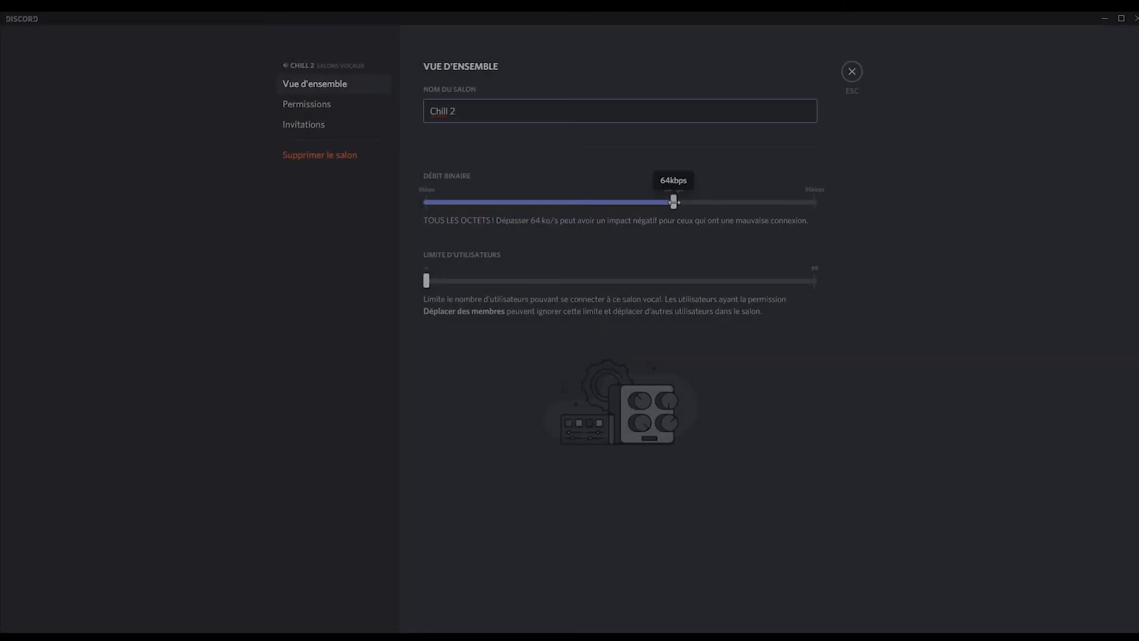
left_click_drag(674, 203, 836, 206)
left_click_drag(427, 281, 484, 278)
left_click(782, 604)
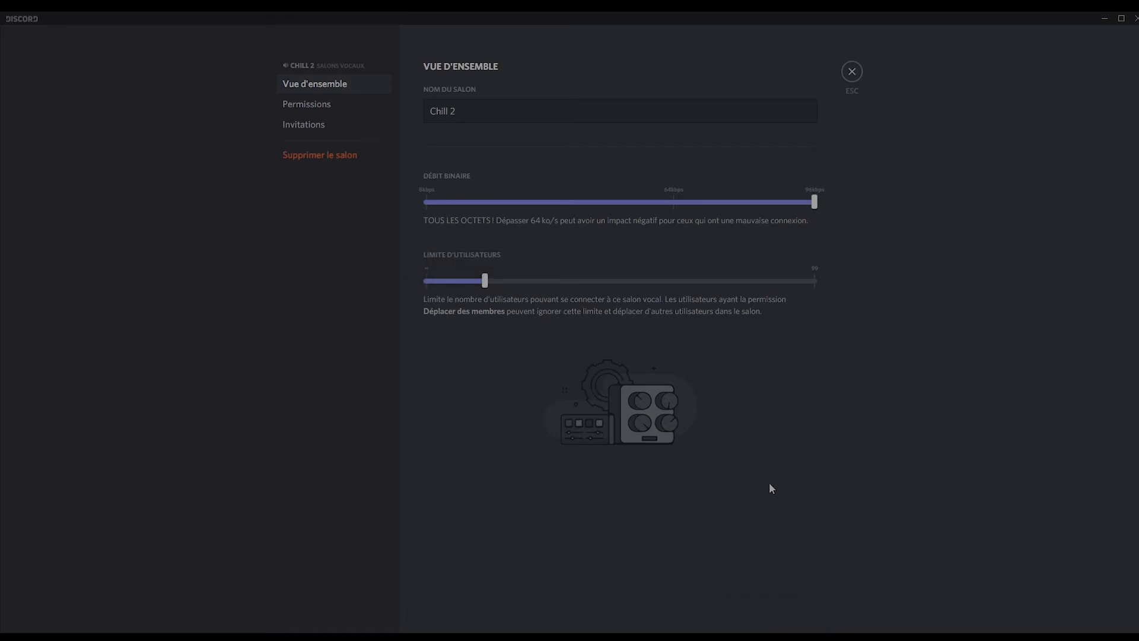
left_click(852, 72)
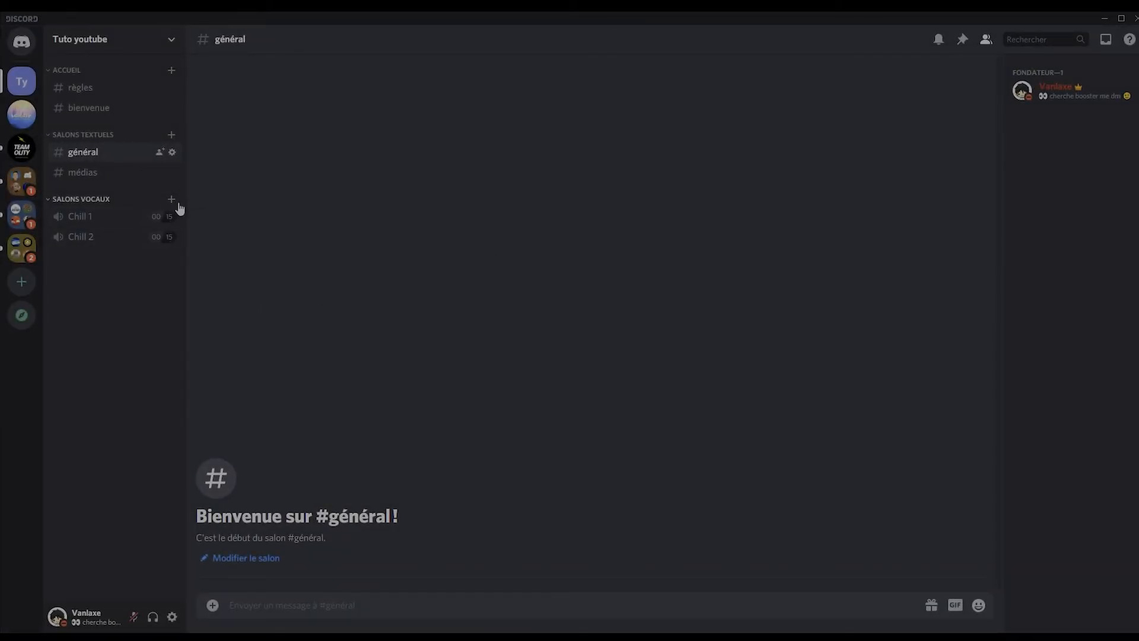
Create a private voice channel named "Privée" in the Salons vocaux category and give the Modérateur role access to it
left_click(171, 199)
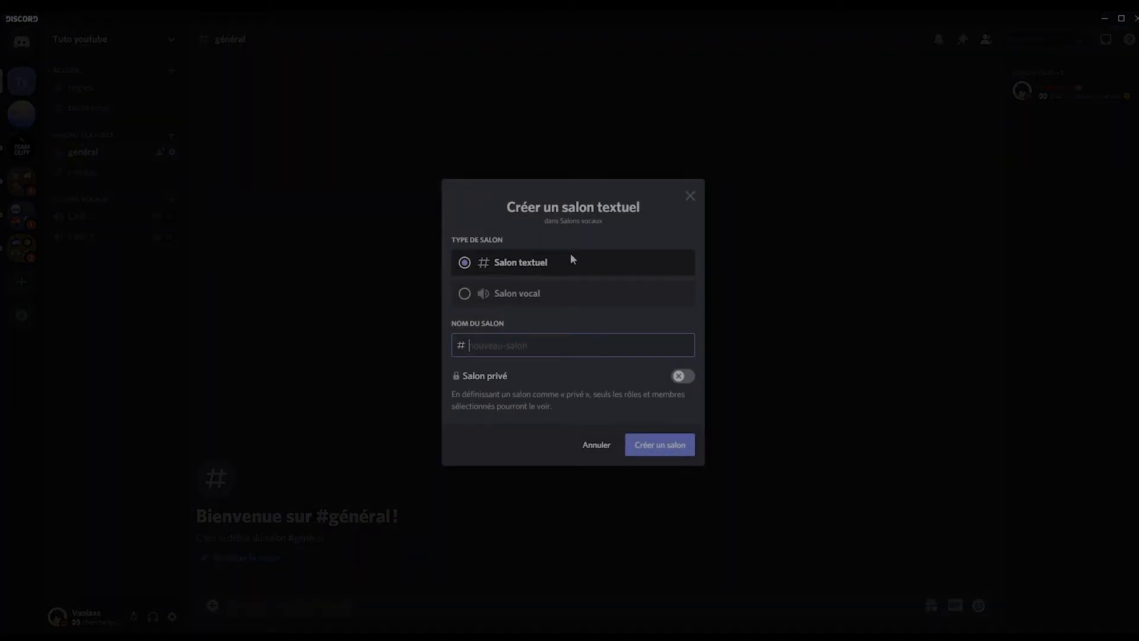
left_click(550, 294)
left_click(555, 350)
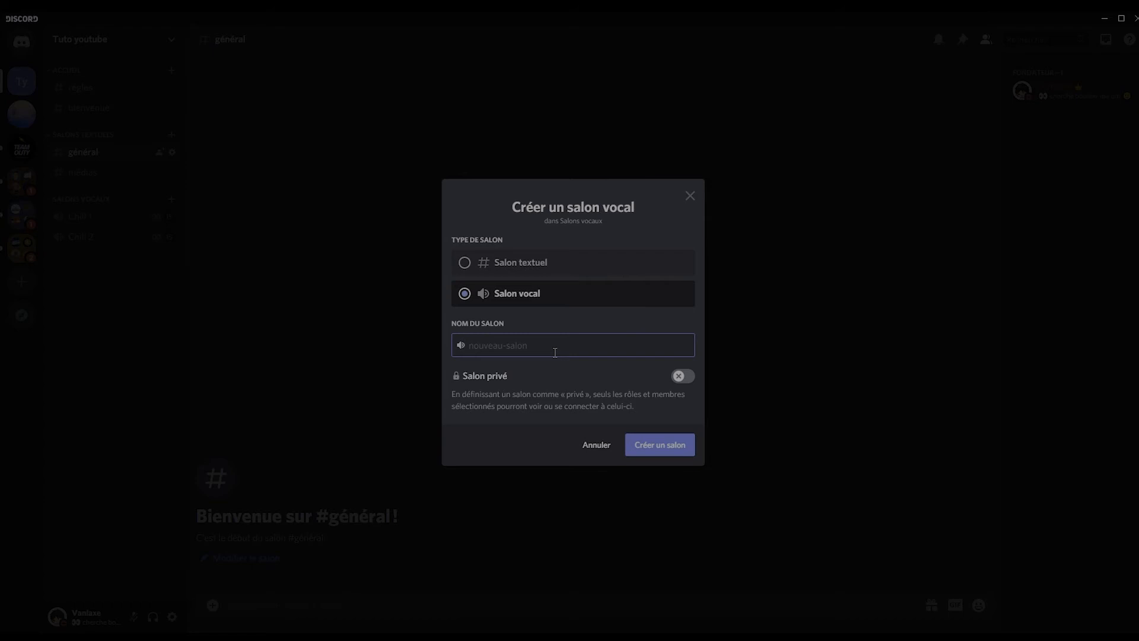
type("Privée")
left_click(682, 377)
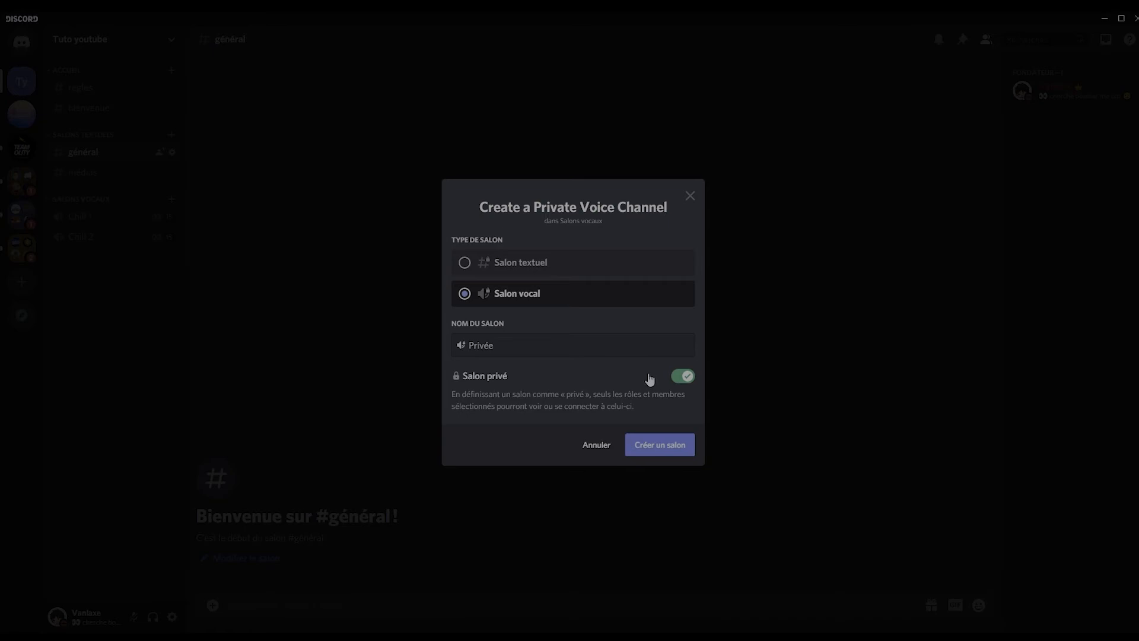
left_click(666, 444)
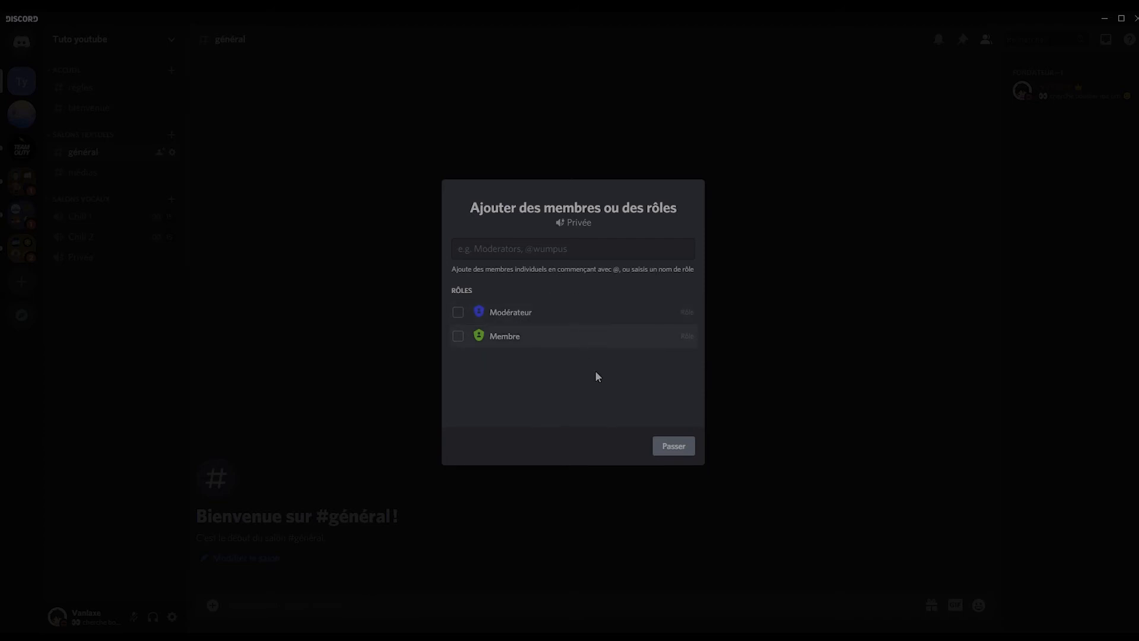
left_click(526, 325)
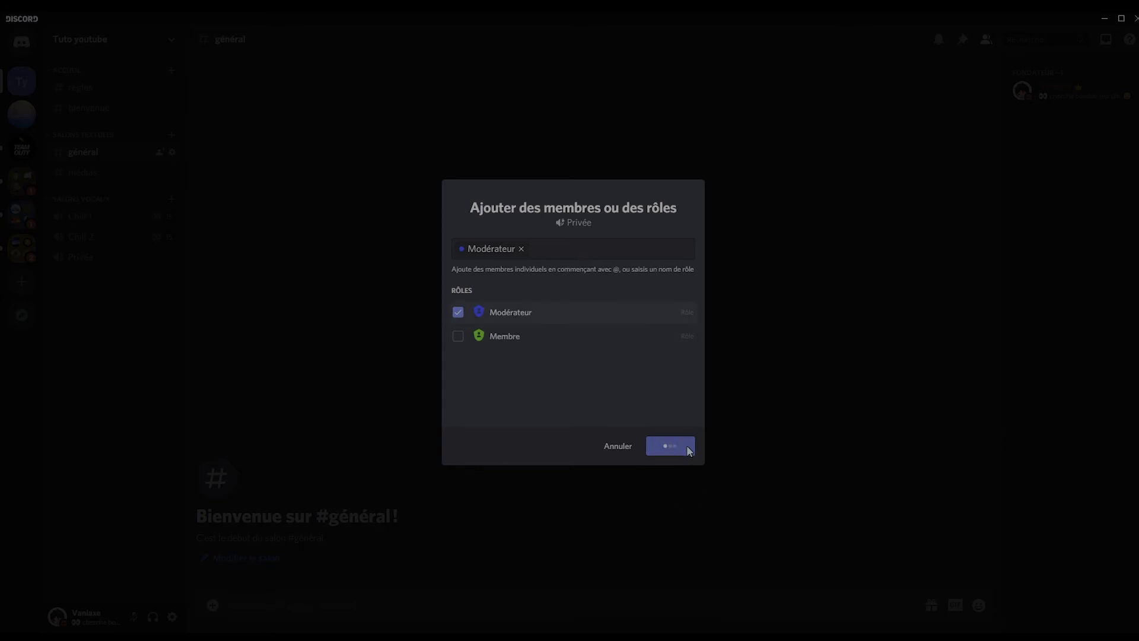
Set the Privée channel's bitrate to 96 kbps and its user limit to 10, save the changes and close its settings
left_click(671, 446)
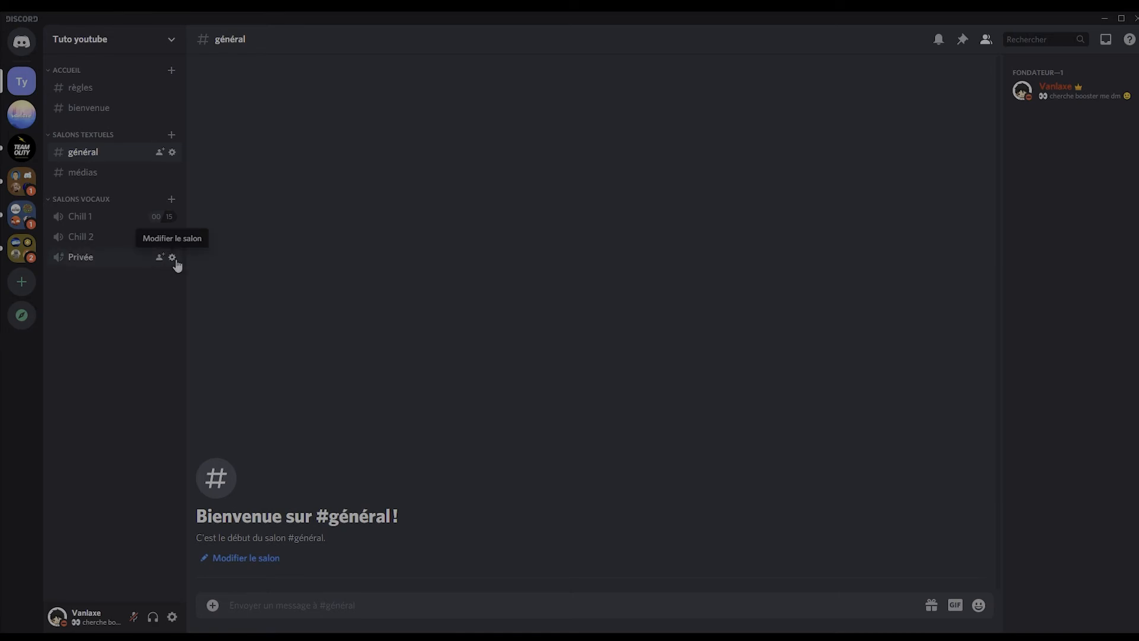
left_click(172, 257)
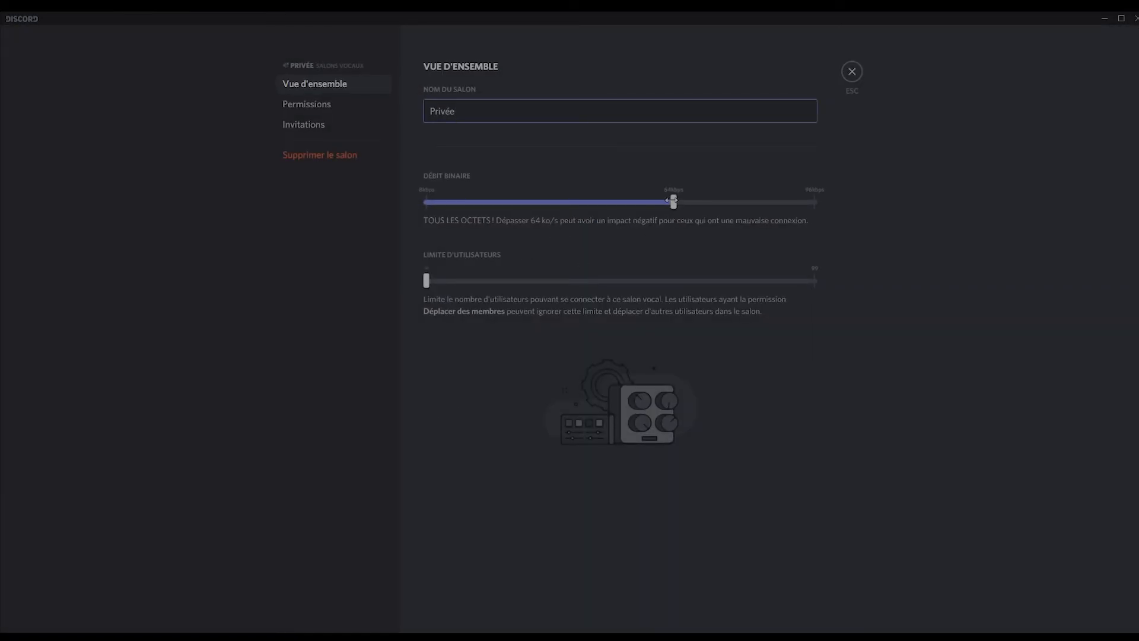
left_click_drag(675, 203, 825, 206)
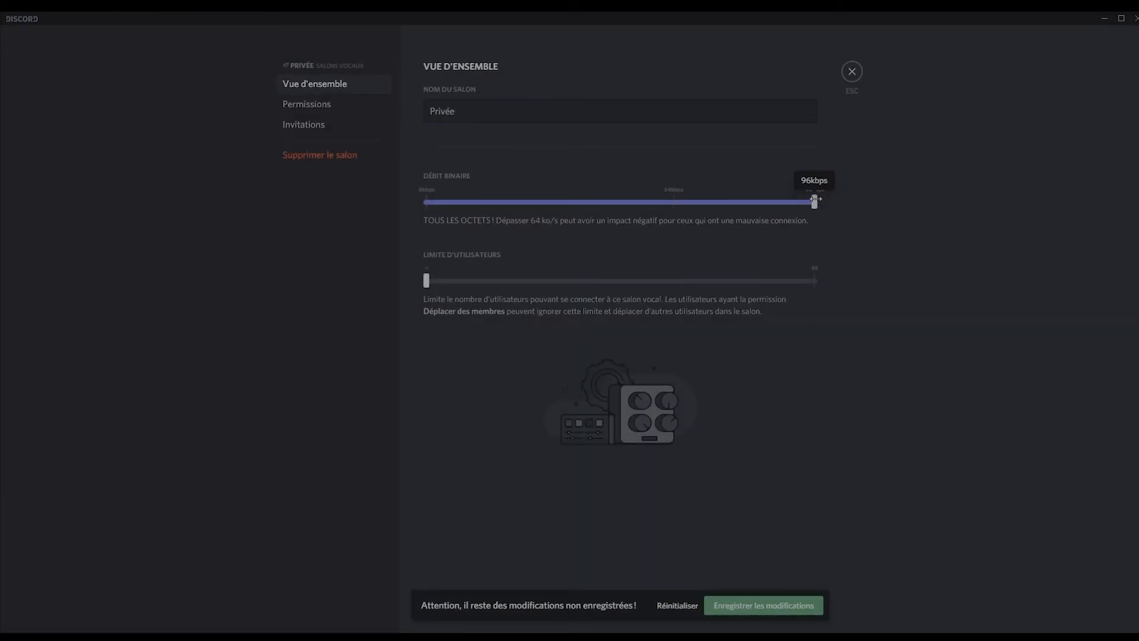
mouse_move(428, 278)
left_click_drag(428, 278, 466, 278)
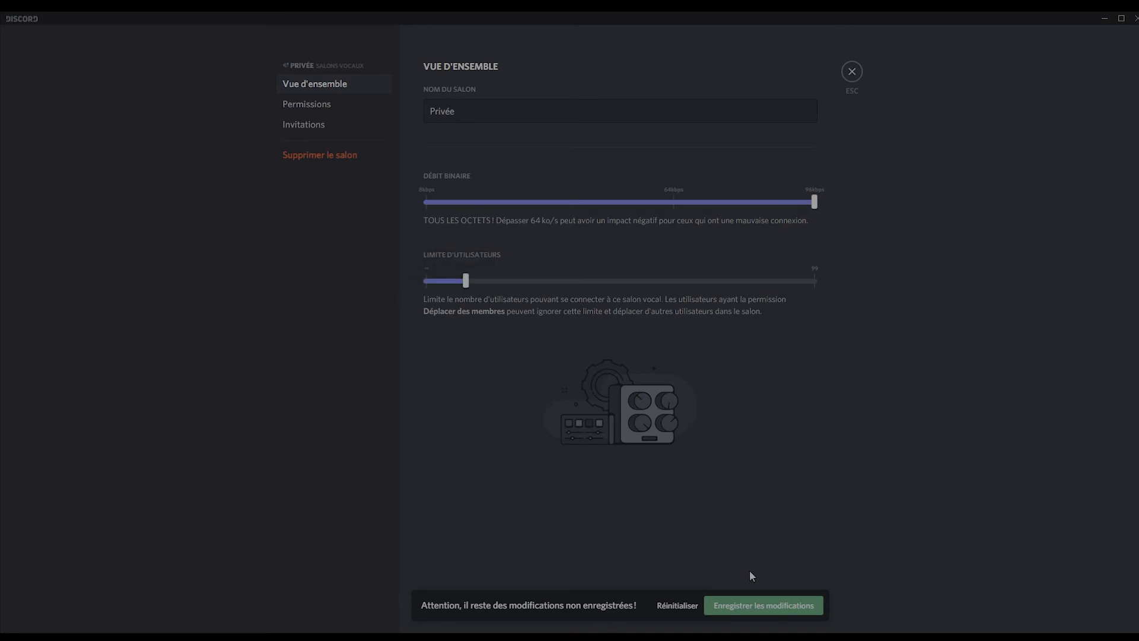
left_click(782, 606)
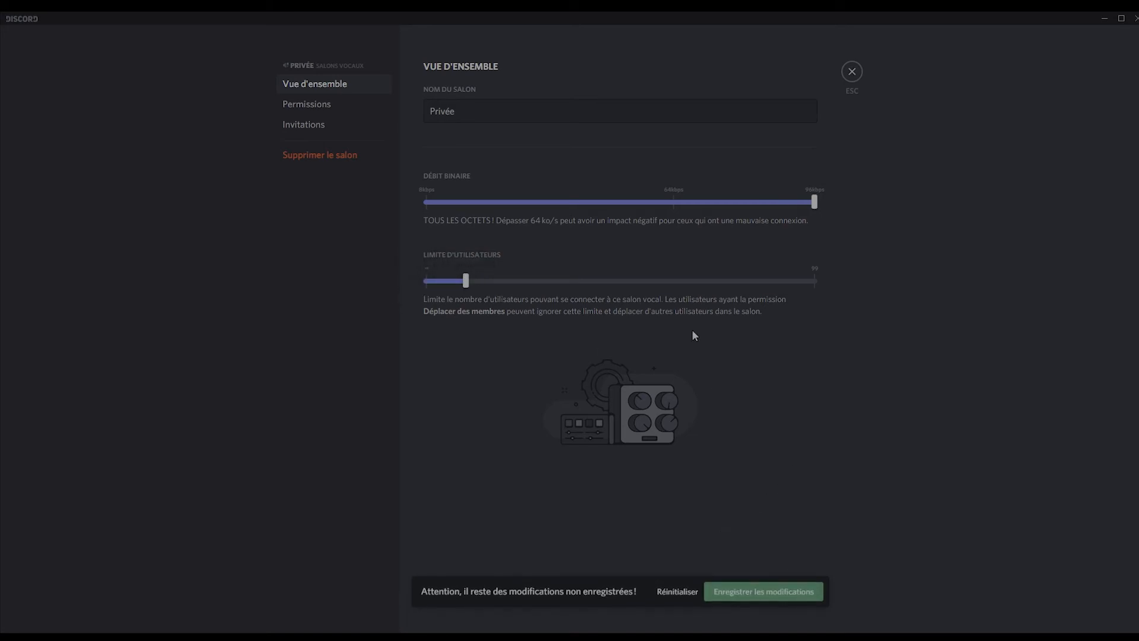
left_click(856, 74)
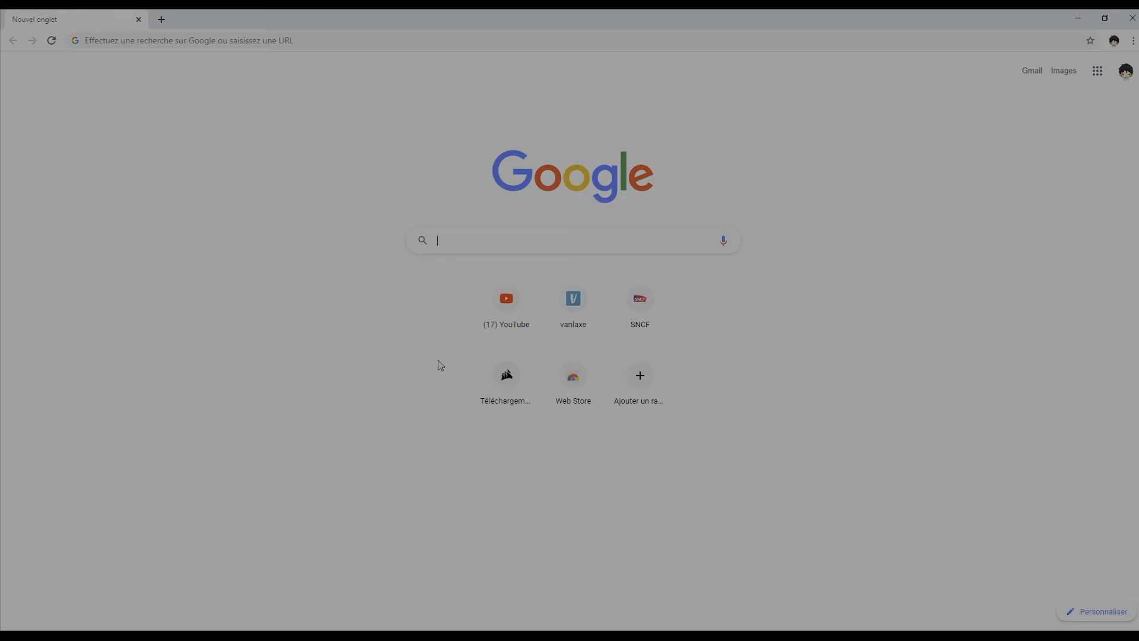
In Chrome, search Google for "koya bot discord", open the koya.gg website and accept its privacy consent
type("koya")
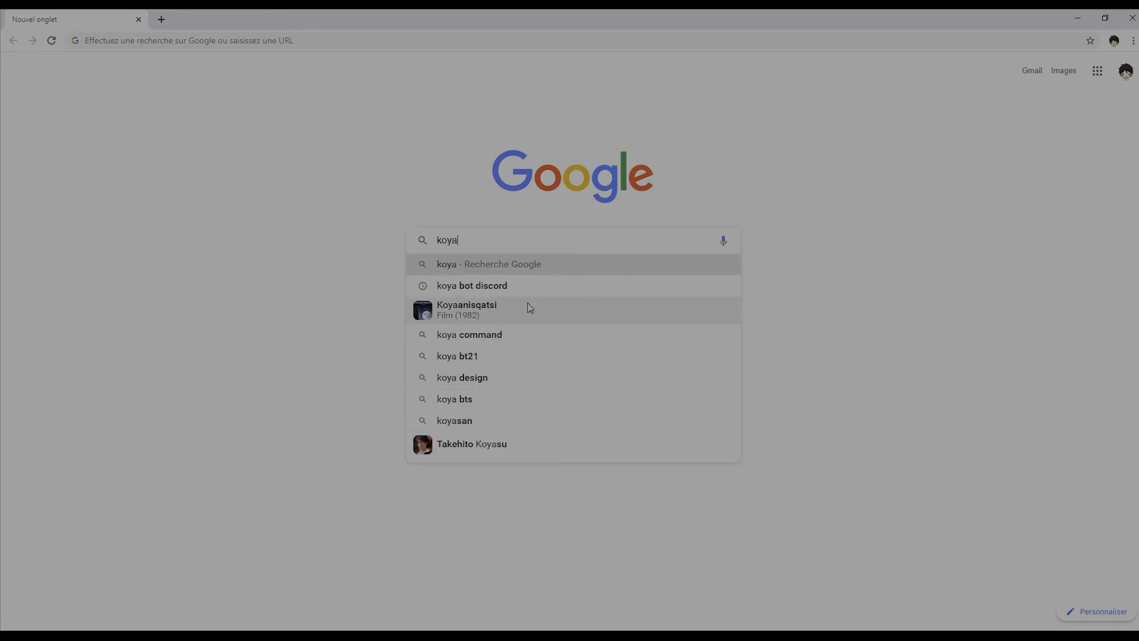
left_click(529, 295)
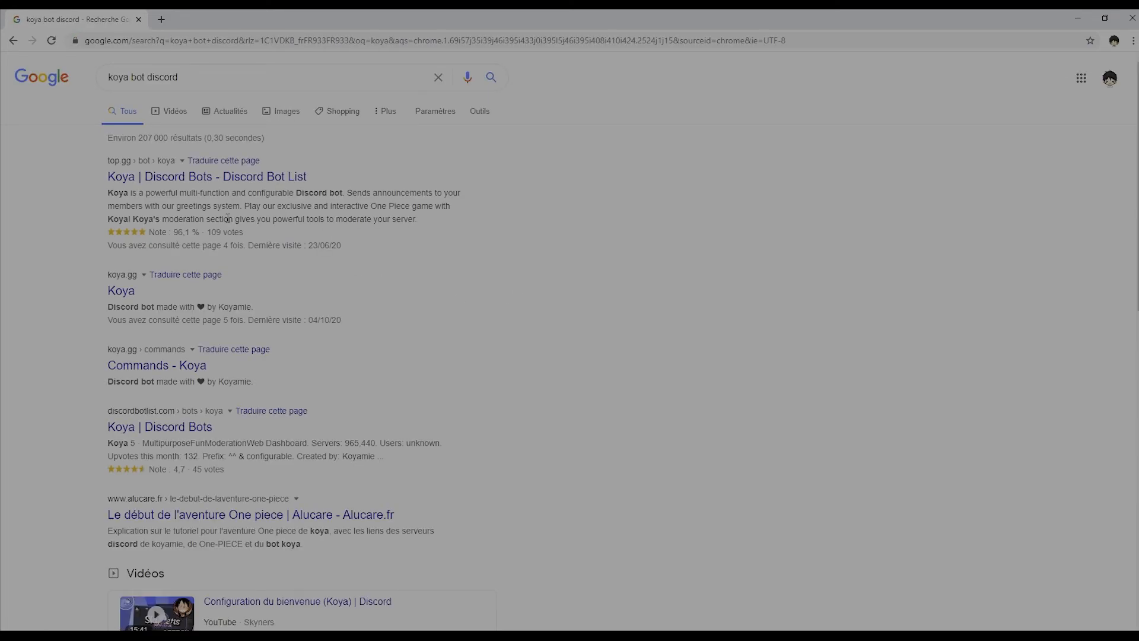
left_click(130, 297)
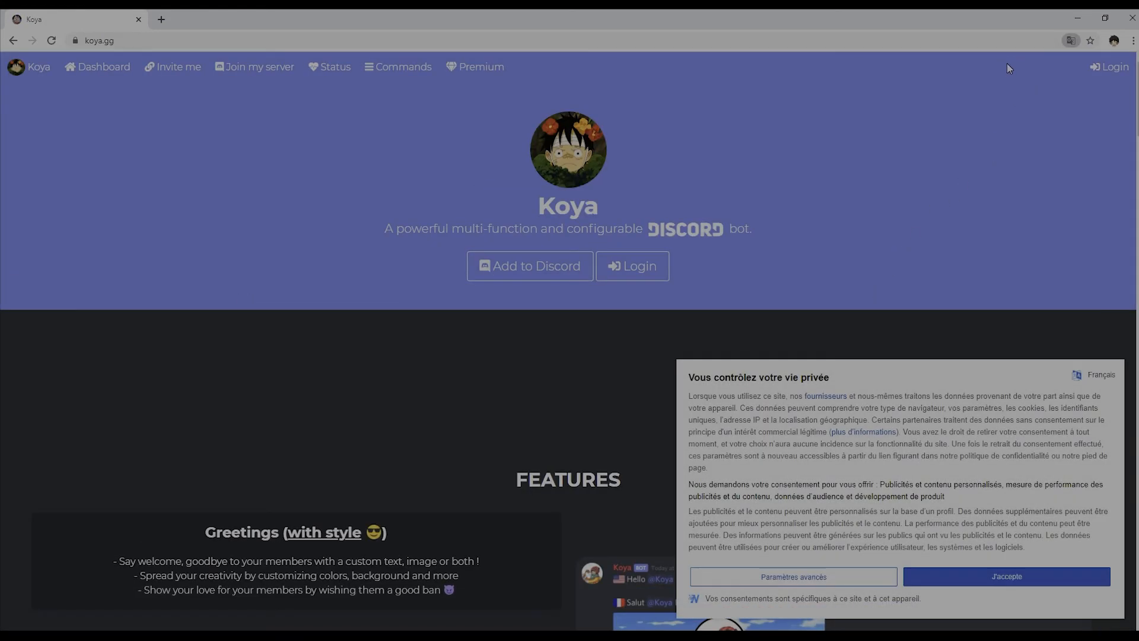
left_click(1058, 577)
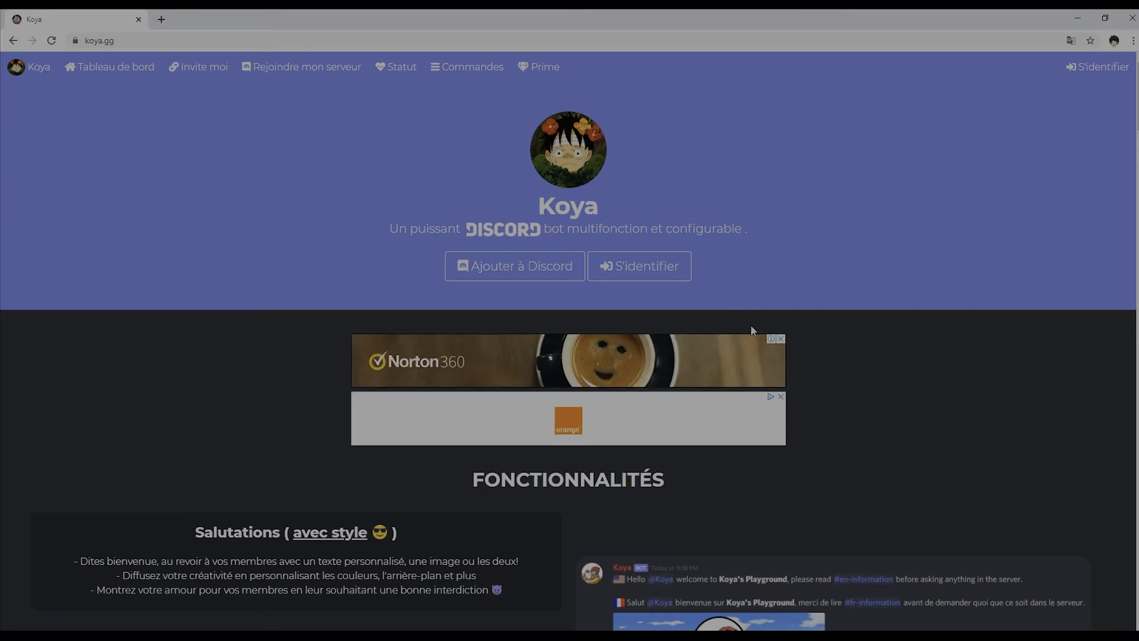
Start adding the Koya bot to Discord, select Tuto youtube as the target server and continue to the permissions
left_click(534, 266)
left_click(660, 214)
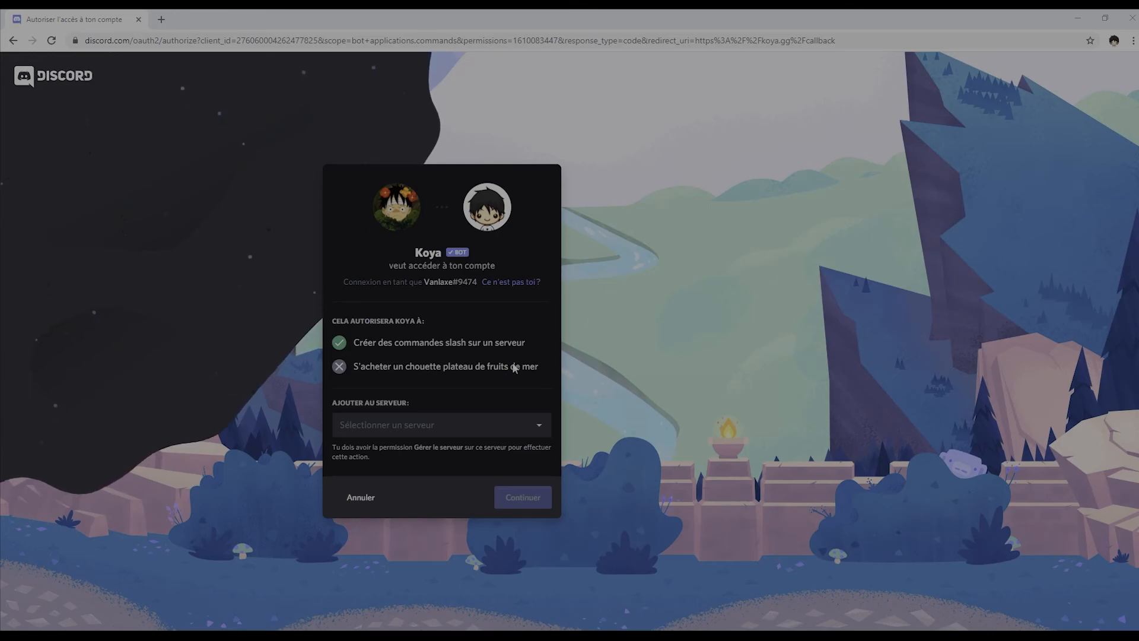
left_click(442, 427)
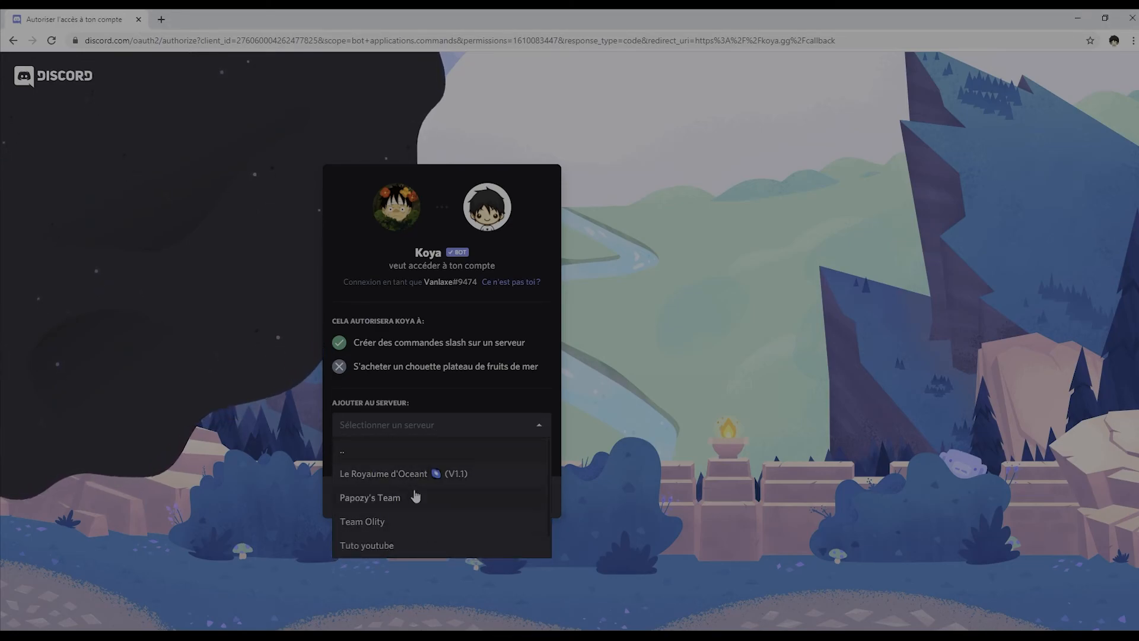
left_click(366, 546)
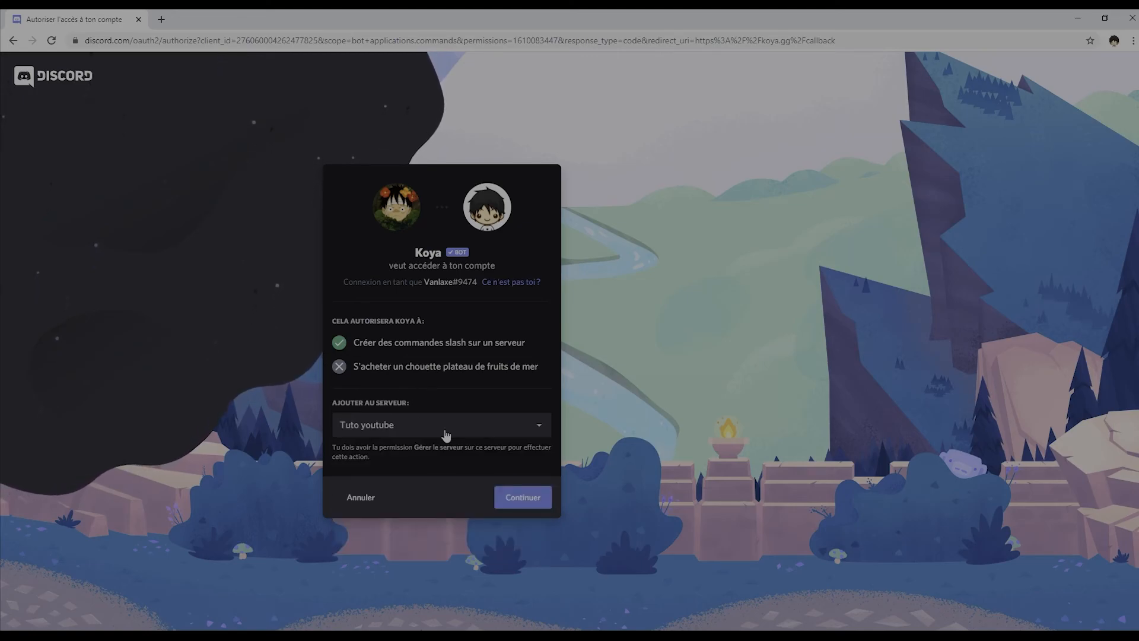
left_click(537, 502)
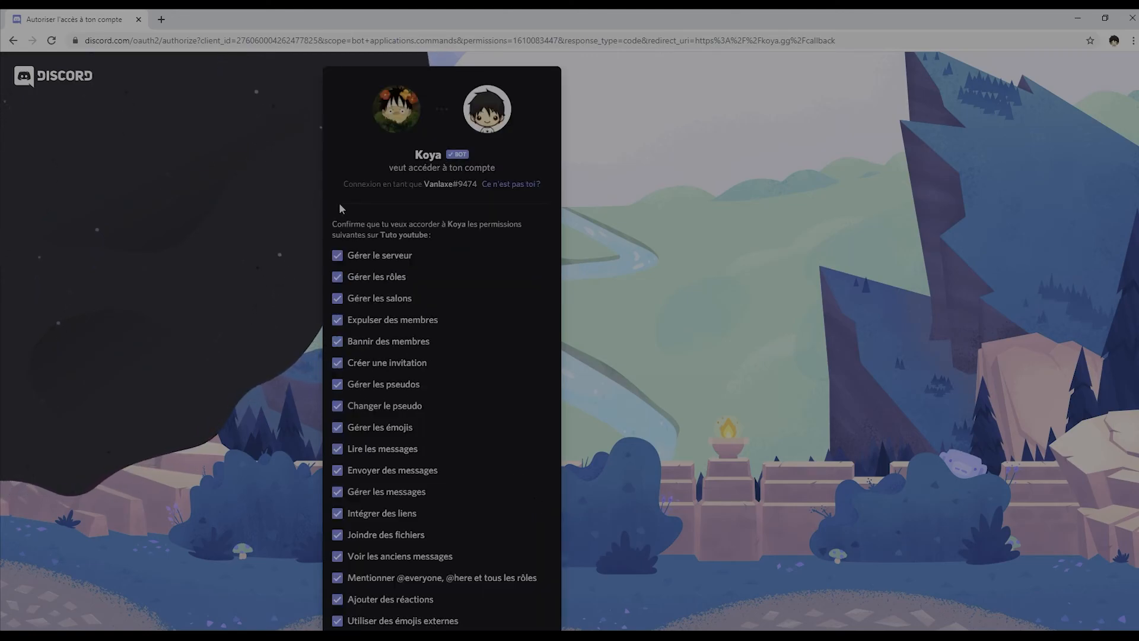
Review the permissions requested by Koya, authorize them all and complete the human verification
scroll(425, 457, "down", 1)
scroll(425, 460, "down", 5)
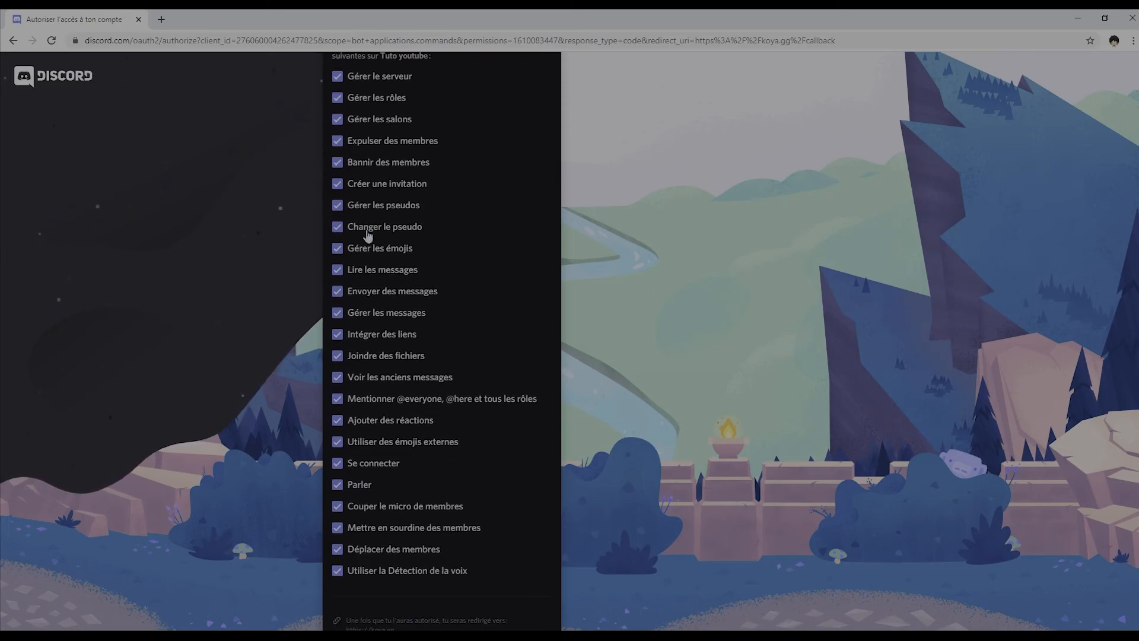
scroll(371, 237, "up", 6)
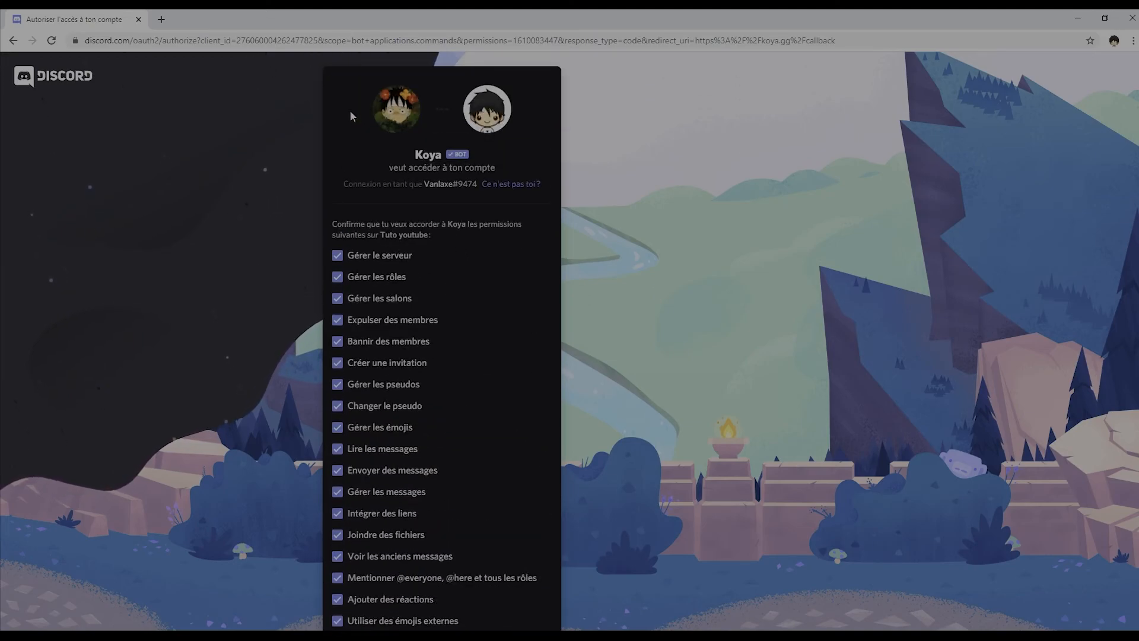
scroll(349, 230, "down", 5)
scroll(492, 562, "down", 2)
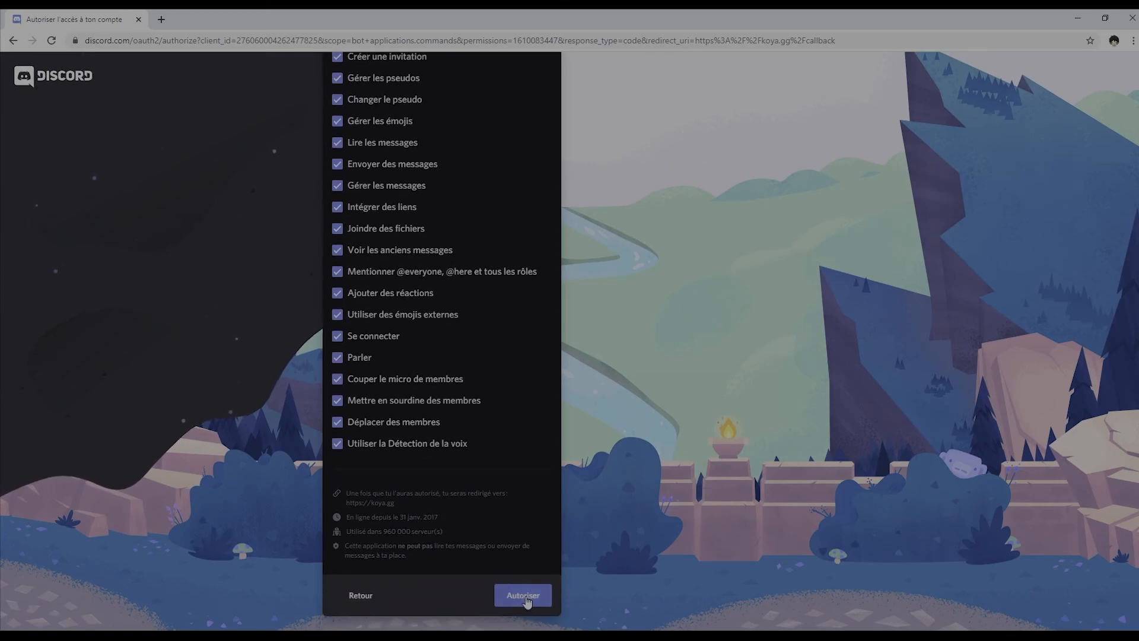
left_click(528, 596)
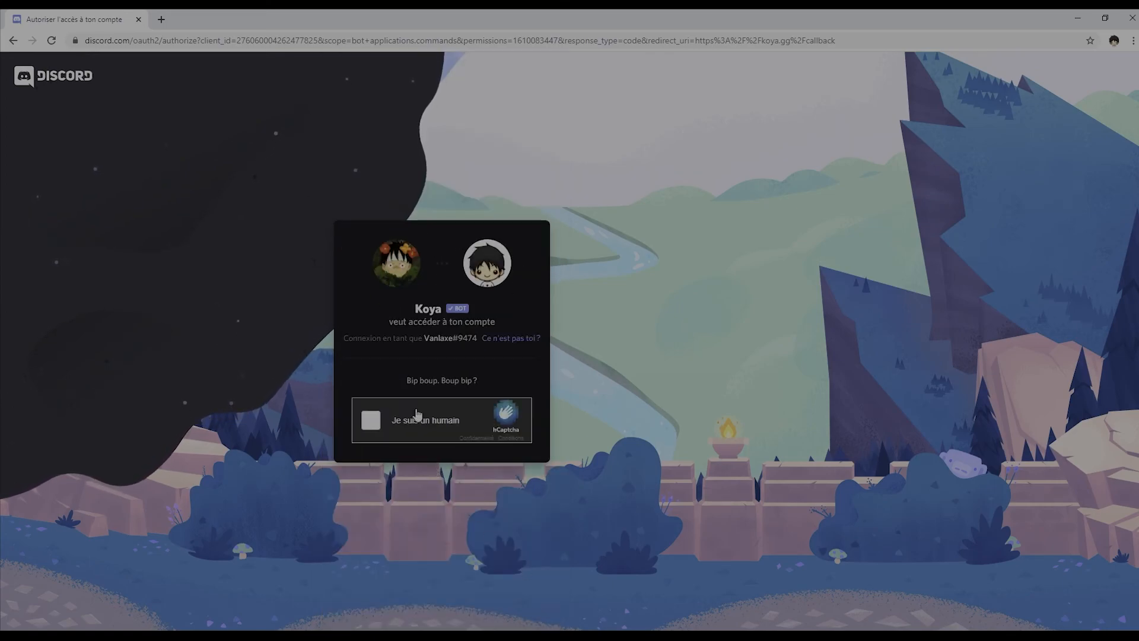
left_click(372, 421)
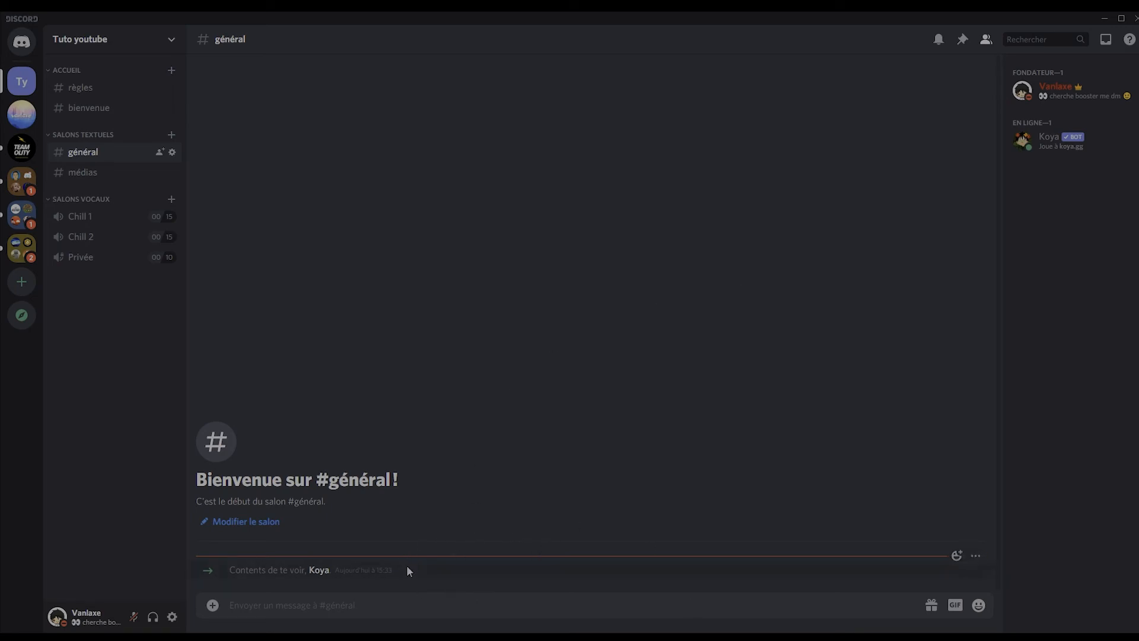
Switch to Discord and assign the Bot role to the Koya bot from its member profile
left_click(1024, 145)
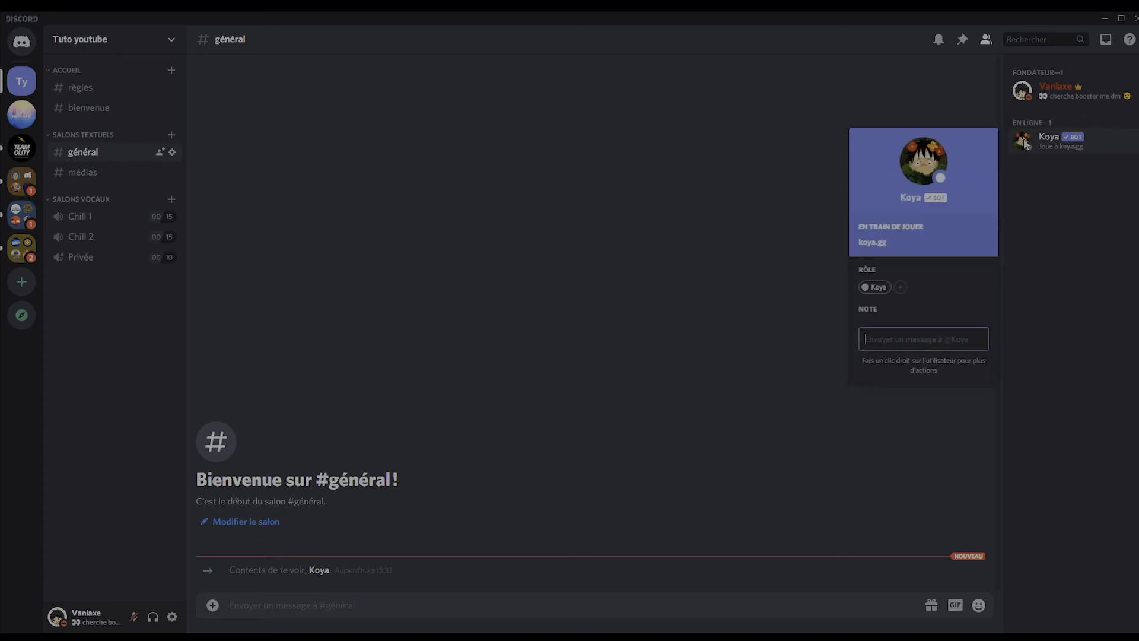
left_click(750, 217)
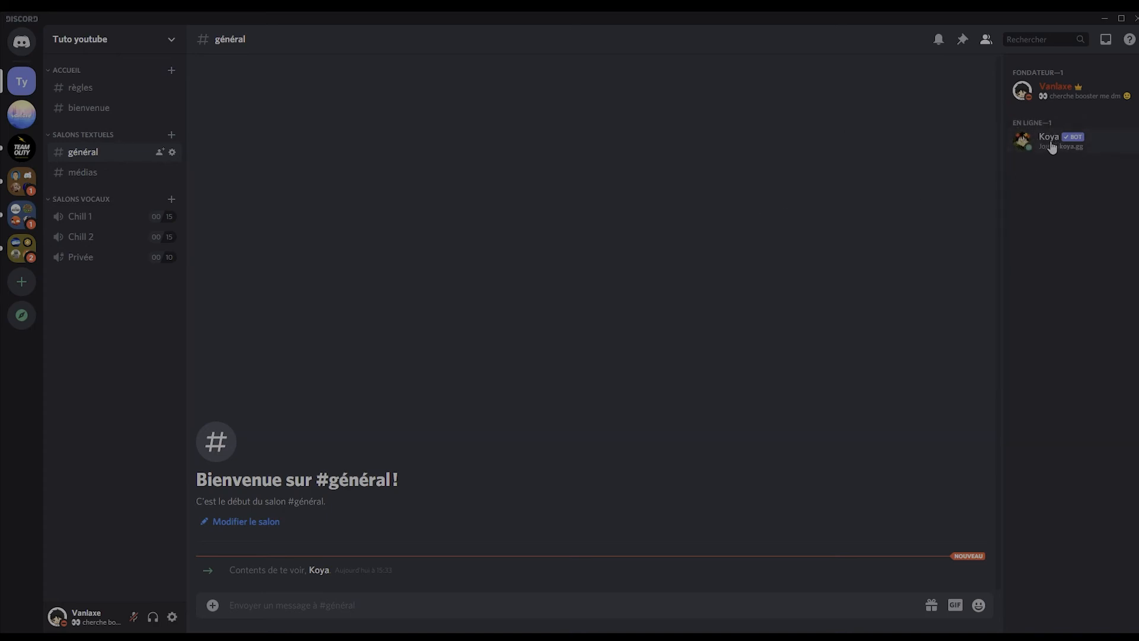
left_click(1051, 141)
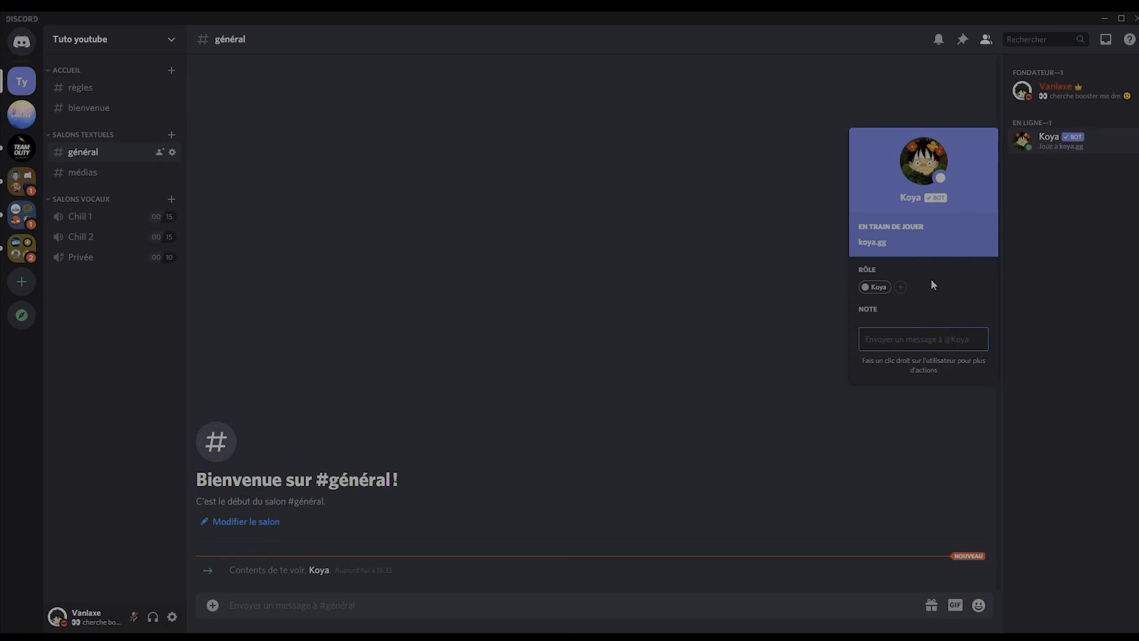
left_click(900, 287)
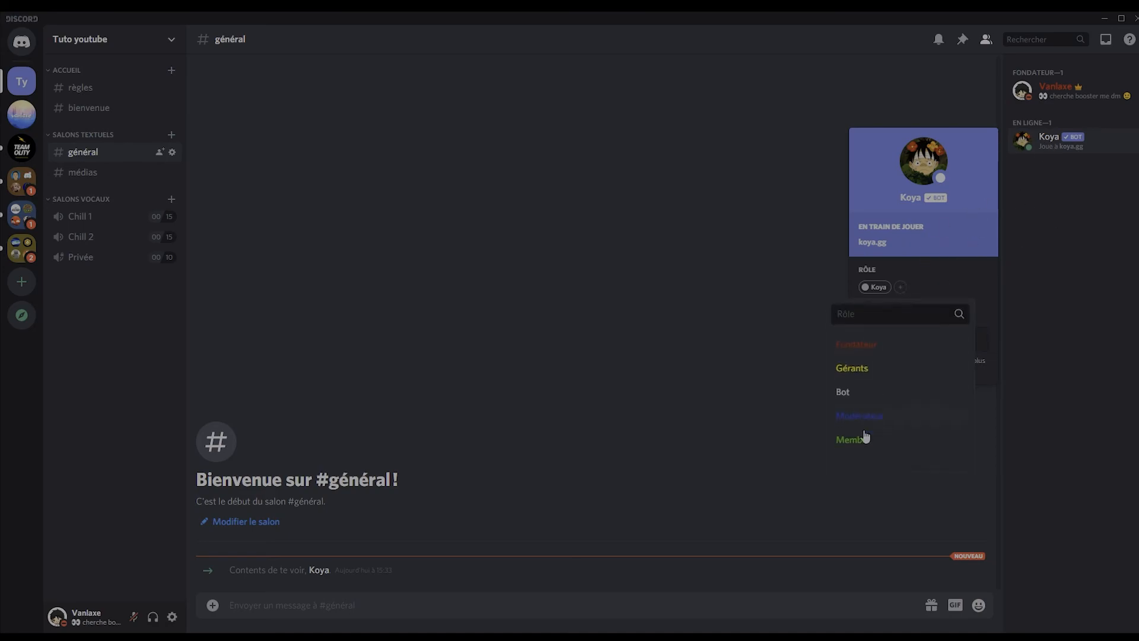
left_click(838, 392)
left_click(763, 369)
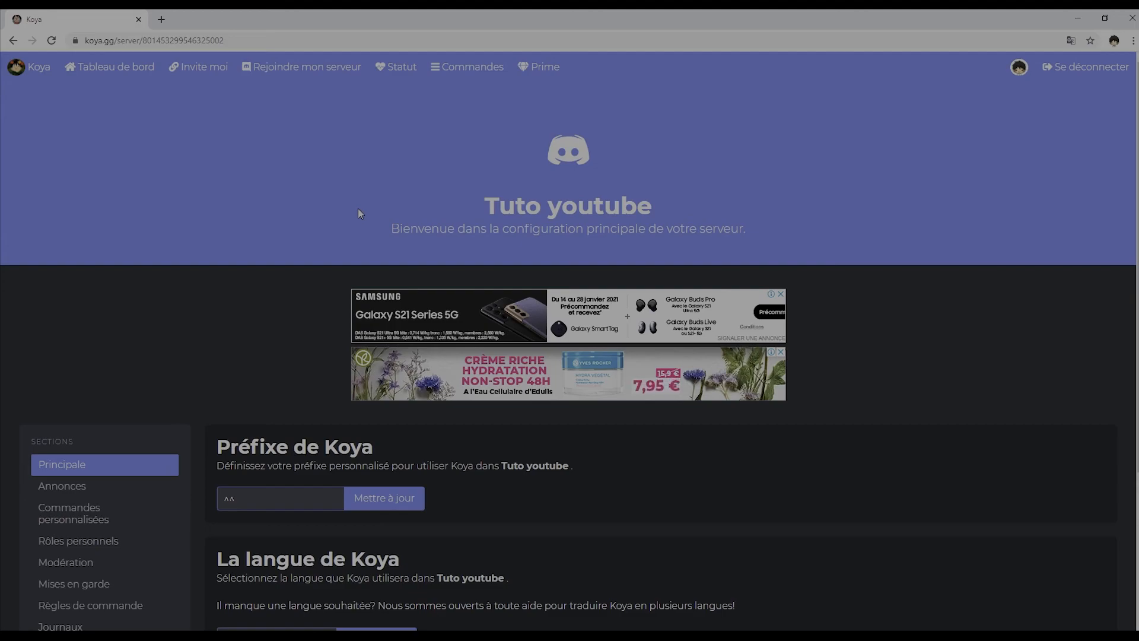
In Koya's web dashboard for Tuto youtube, open the announcements settings and set the welcome channel to #bienvenue
scroll(107, 424, "down", 2)
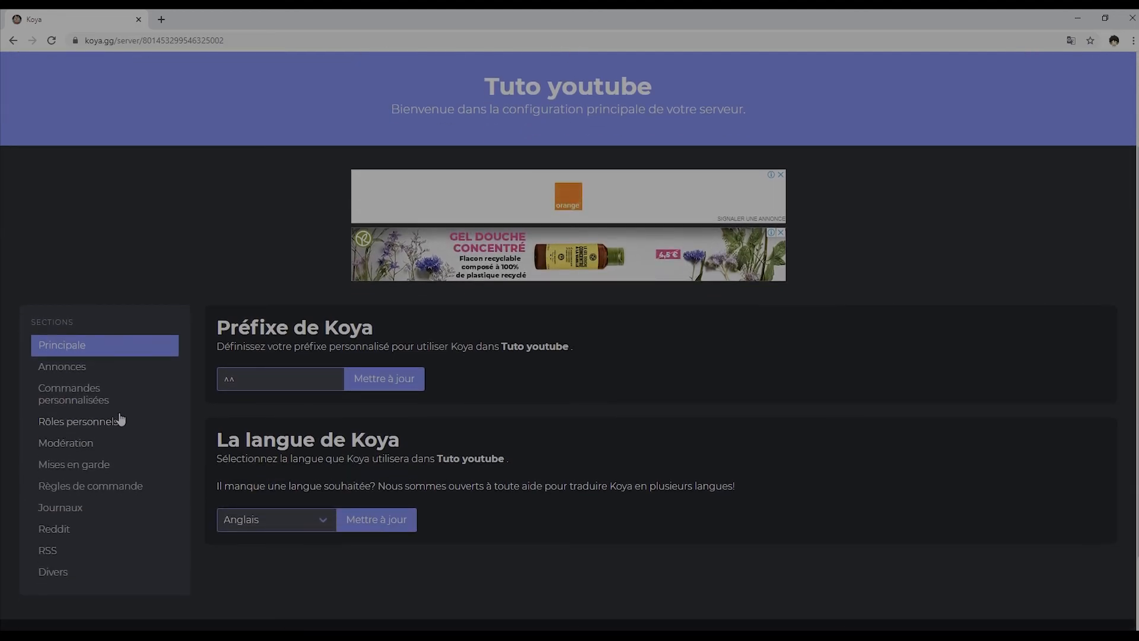
left_click(89, 367)
scroll(492, 442, "down", 1)
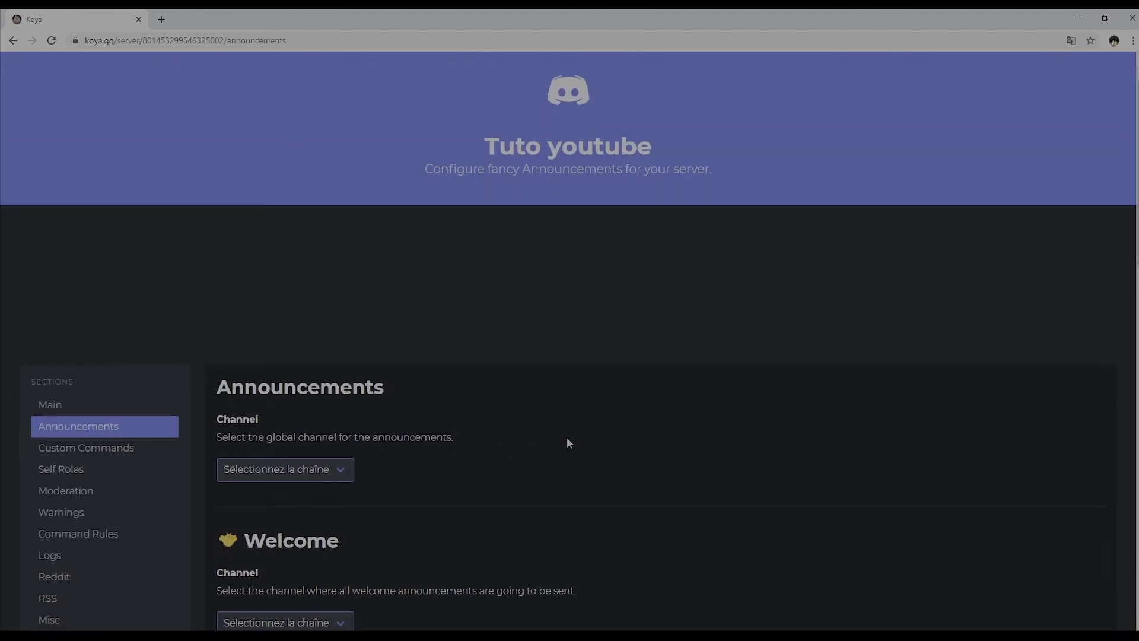
scroll(522, 462, "down", 2)
scroll(326, 237, "down", 2)
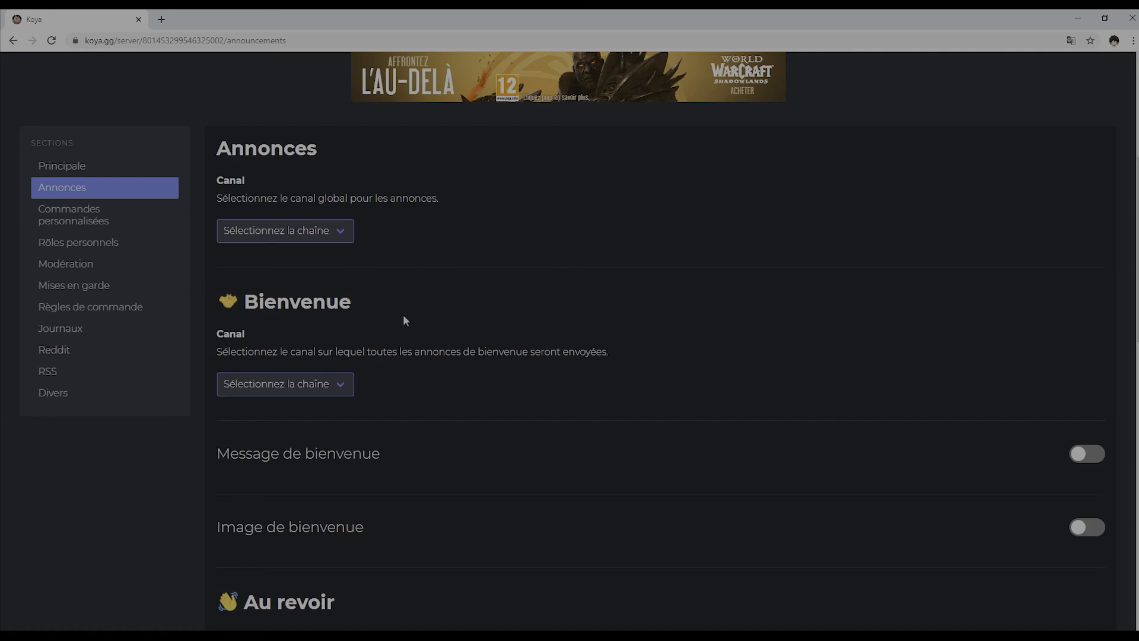
scroll(401, 313, "down", 1)
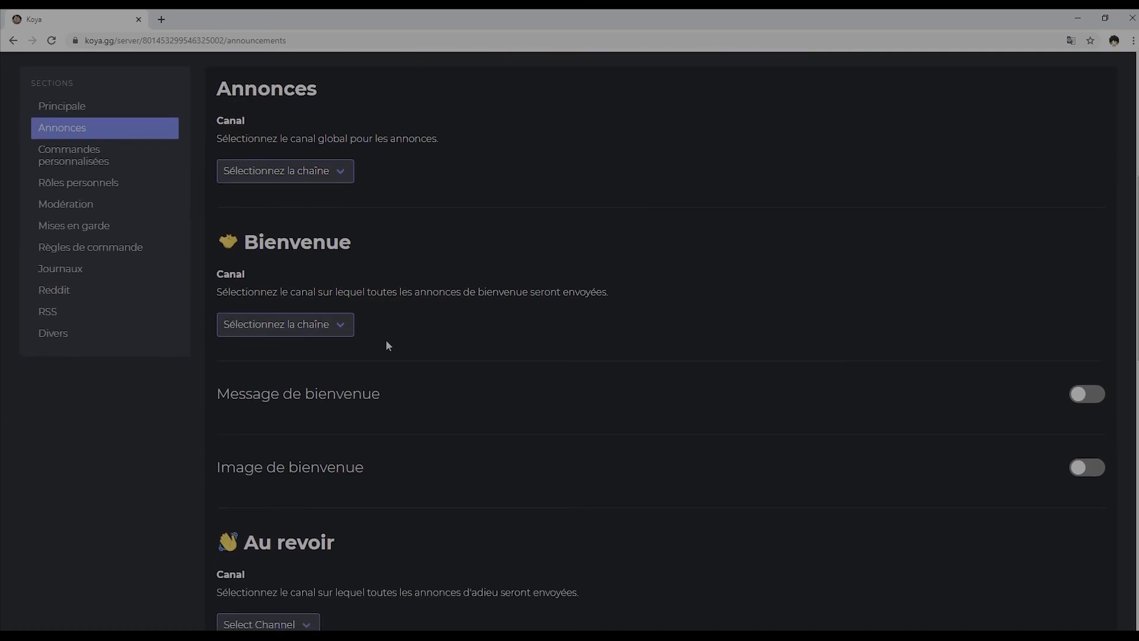
left_click(351, 324)
left_click(297, 356)
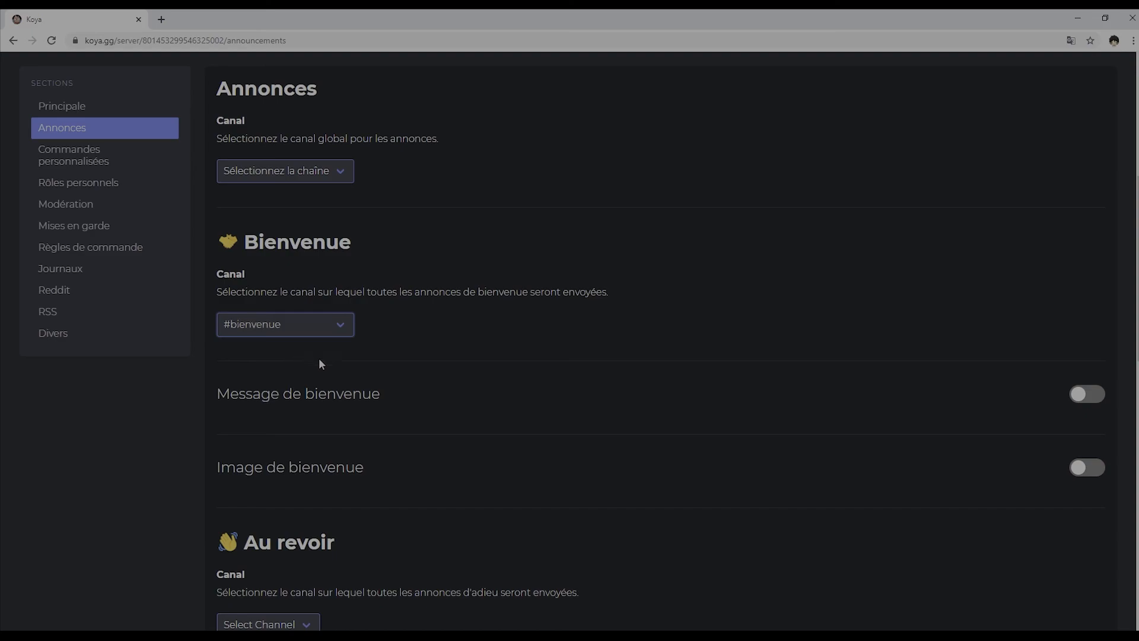
Enable the welcome image for the server and look over its example and options
left_click(1085, 469)
scroll(810, 496, "down", 4)
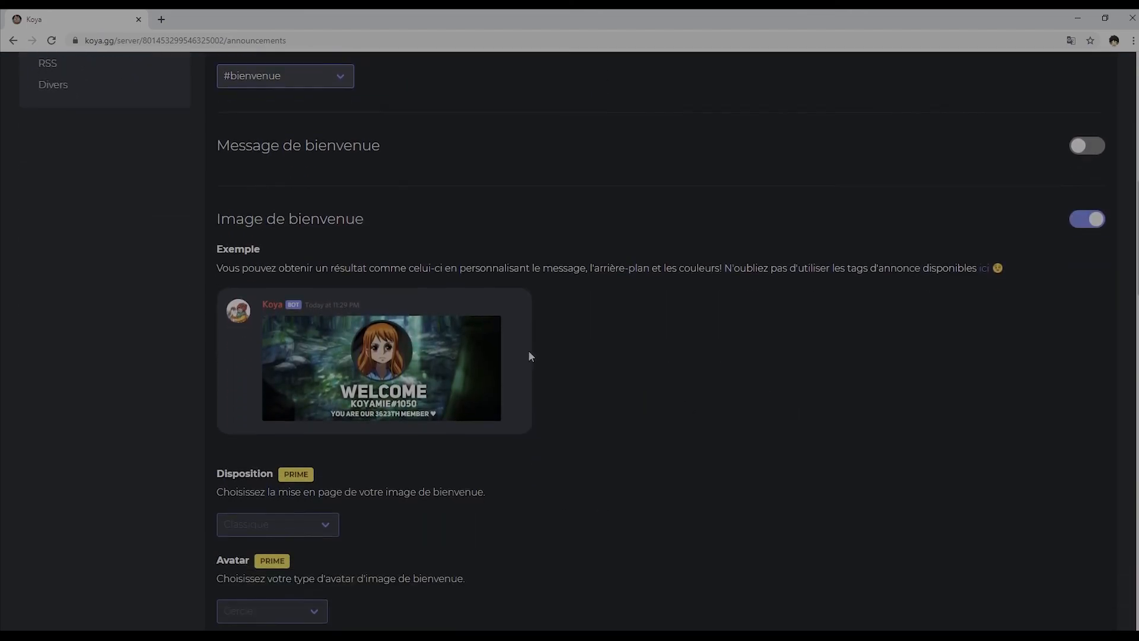
scroll(531, 356, "down", 2)
scroll(534, 360, "up", 5)
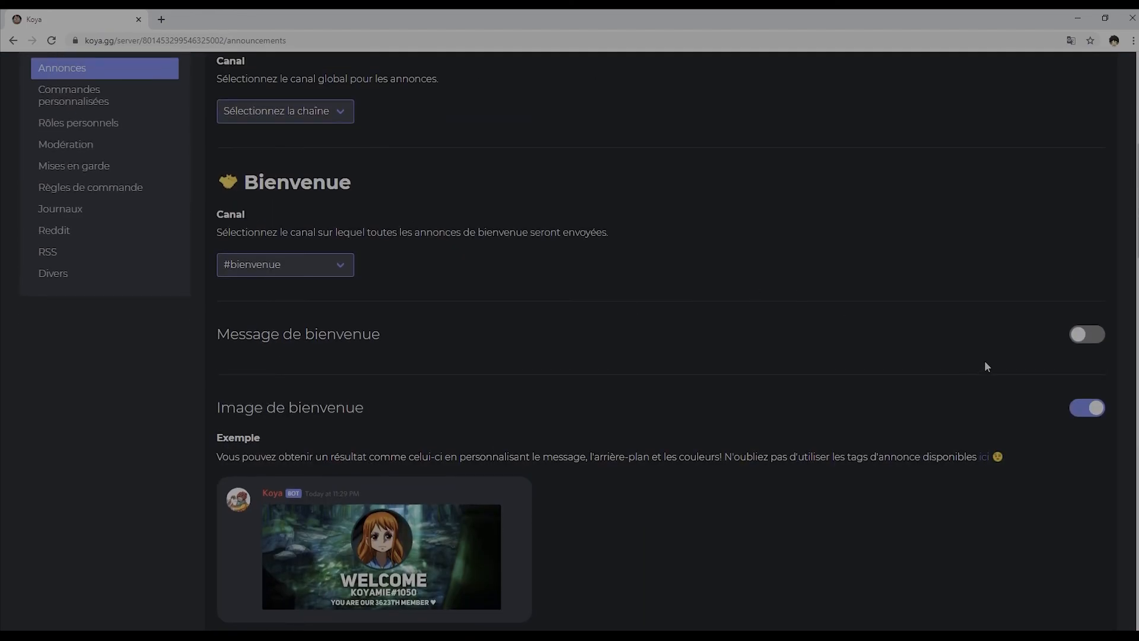
Go to the welcome image's background settings and open the Imgur website linked in the instructions
scroll(816, 367, "down", 6)
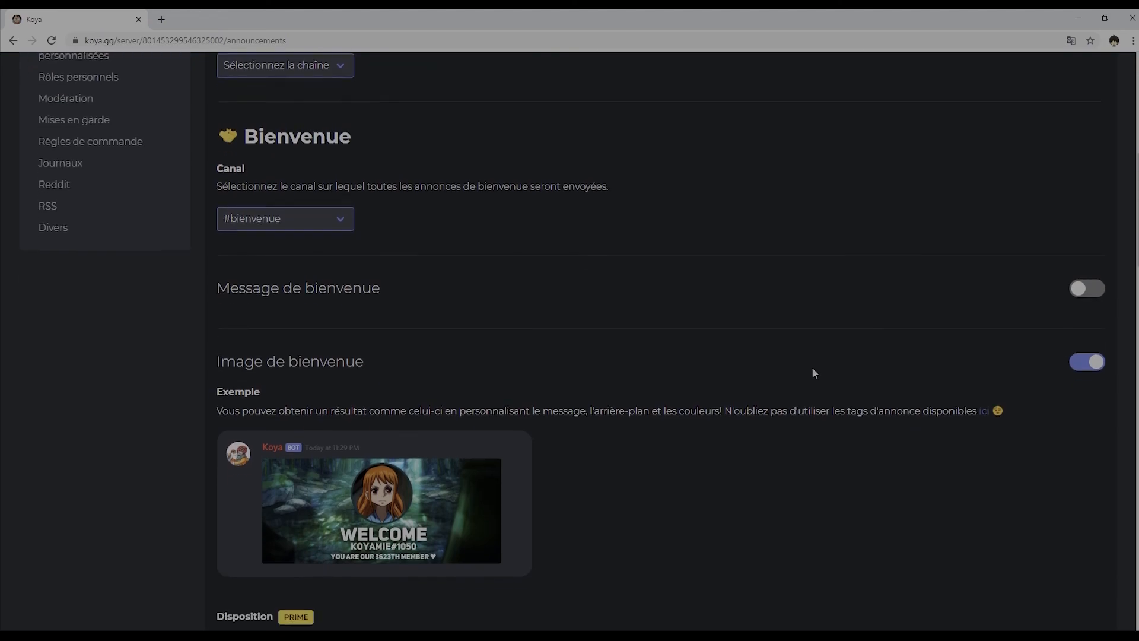
scroll(648, 370, "down", 2)
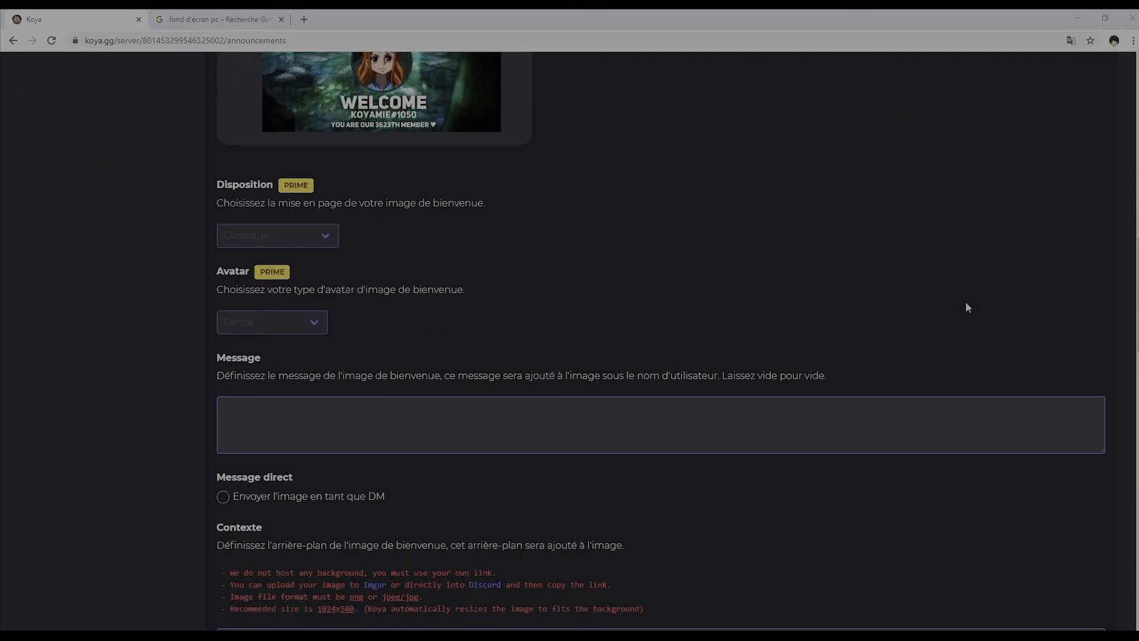
scroll(733, 411, "down", 1)
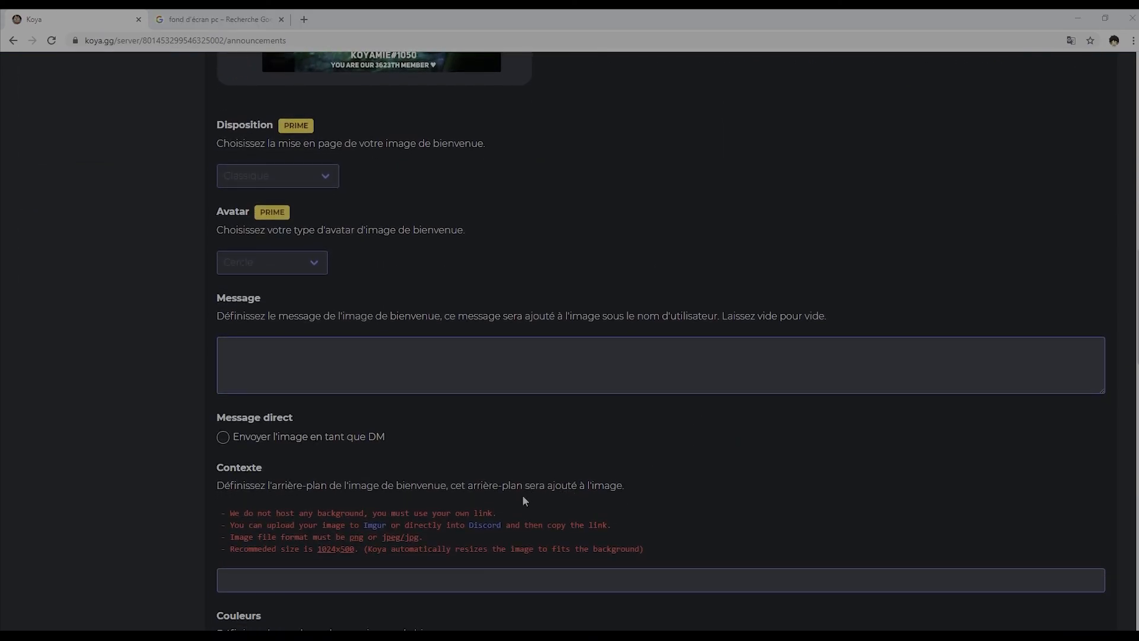
left_click(377, 526)
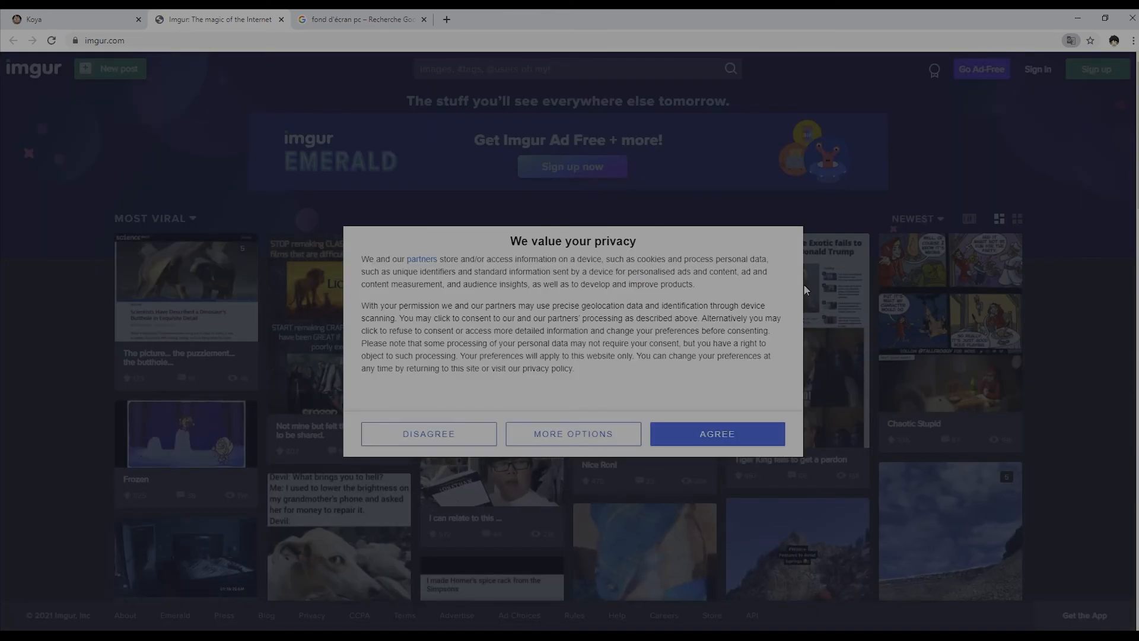
Accept Imgur's privacy notice, upload the galaxy wallpaper as a new post, and copy the image link
left_click(751, 431)
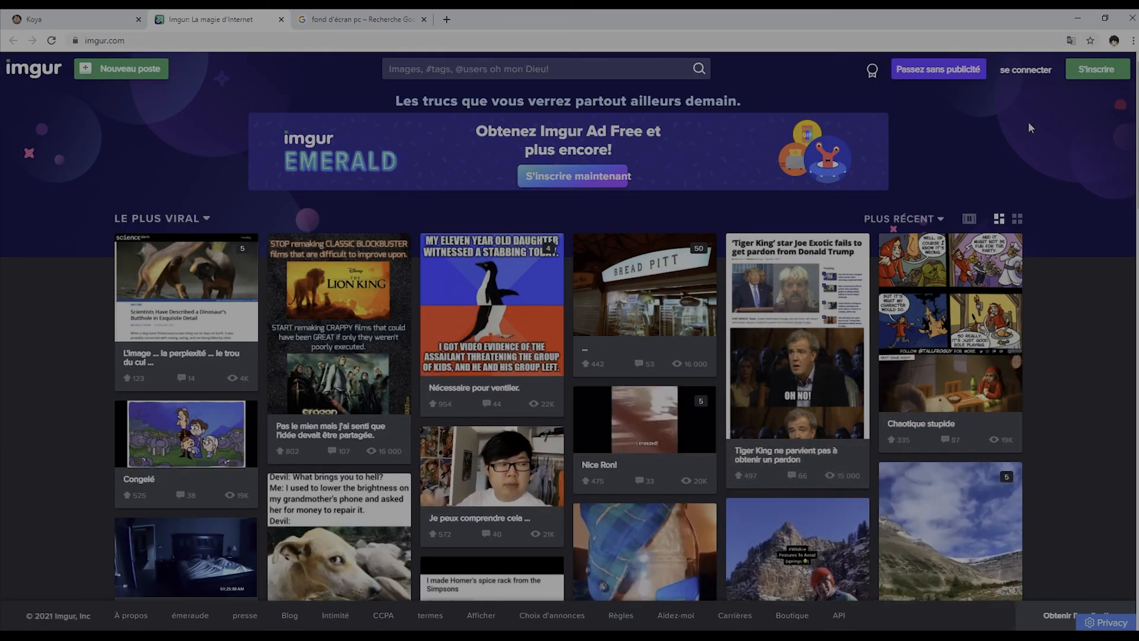
left_click(134, 67)
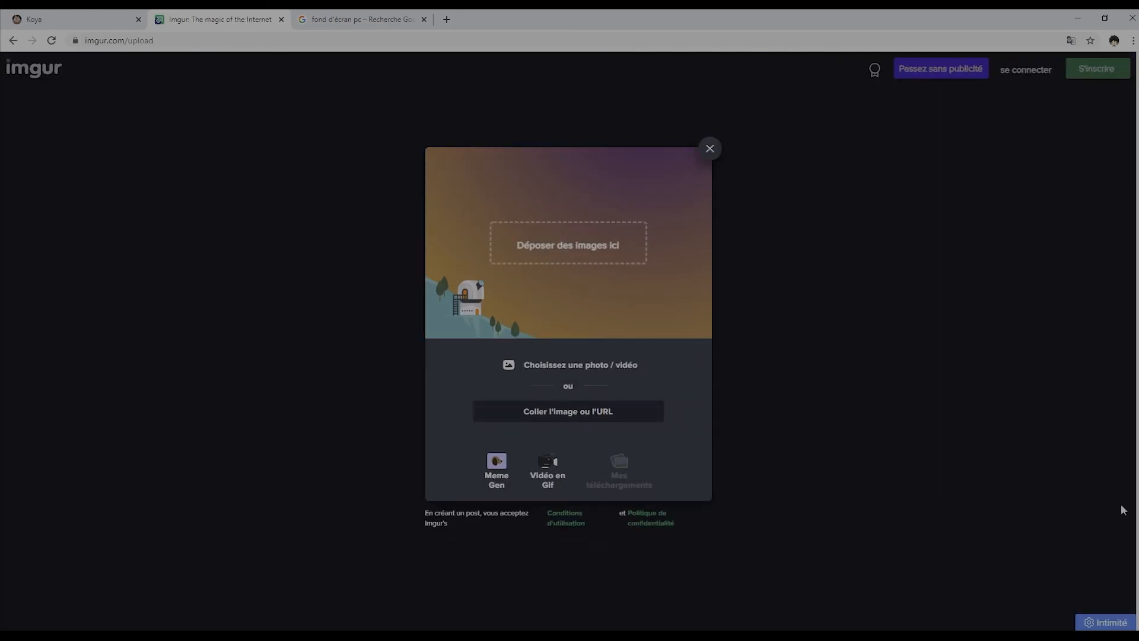
left_click_drag(1136, 460, 605, 256)
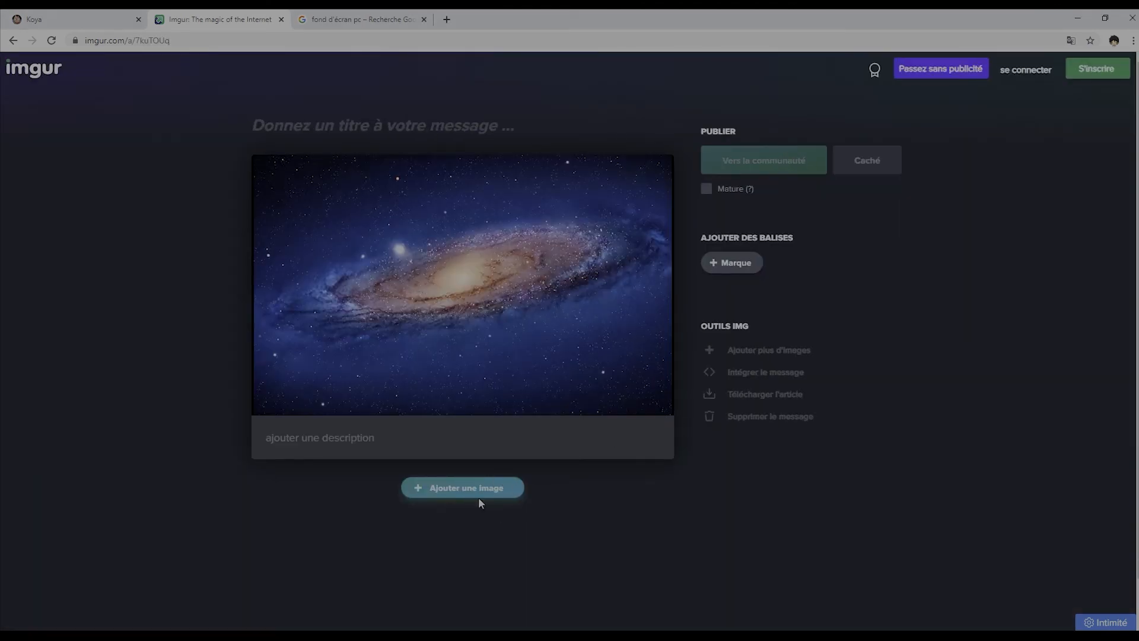
left_click(613, 177)
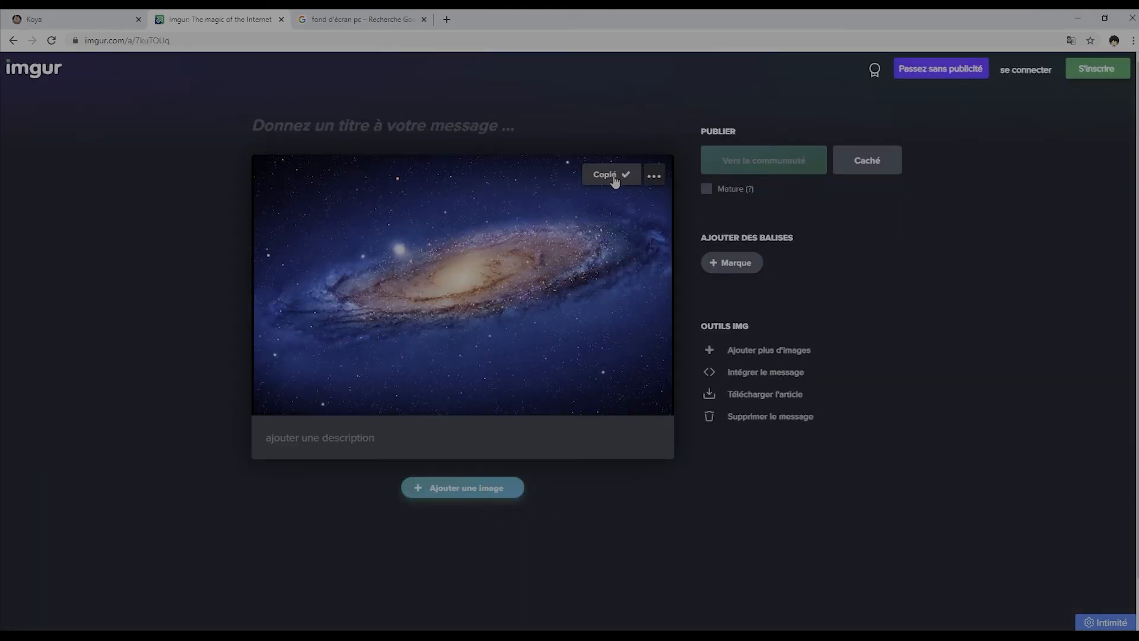
In Koya's dashboard, replace the welcome image's background link with the copied Imgur link plus ".jpg", and look over the remaining image options
left_click(41, 18)
left_click_drag(407, 531, 200, 472)
key("ctrl+c")
key("BackSpace")
key("ctrl+v")
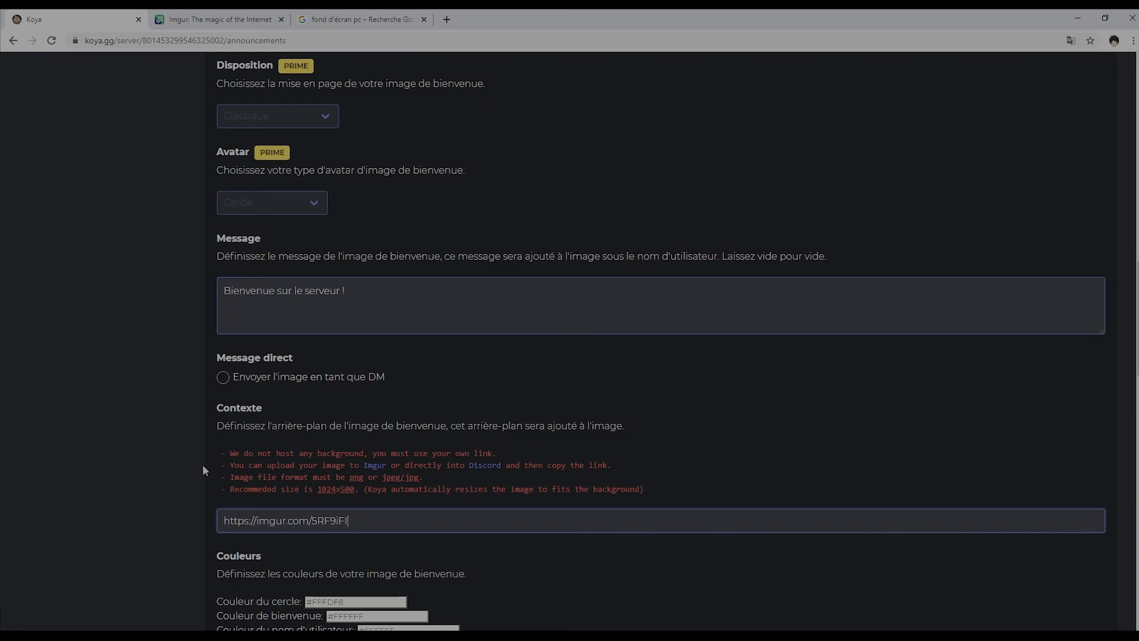
type(".jpg")
scroll(375, 485, "down", 2)
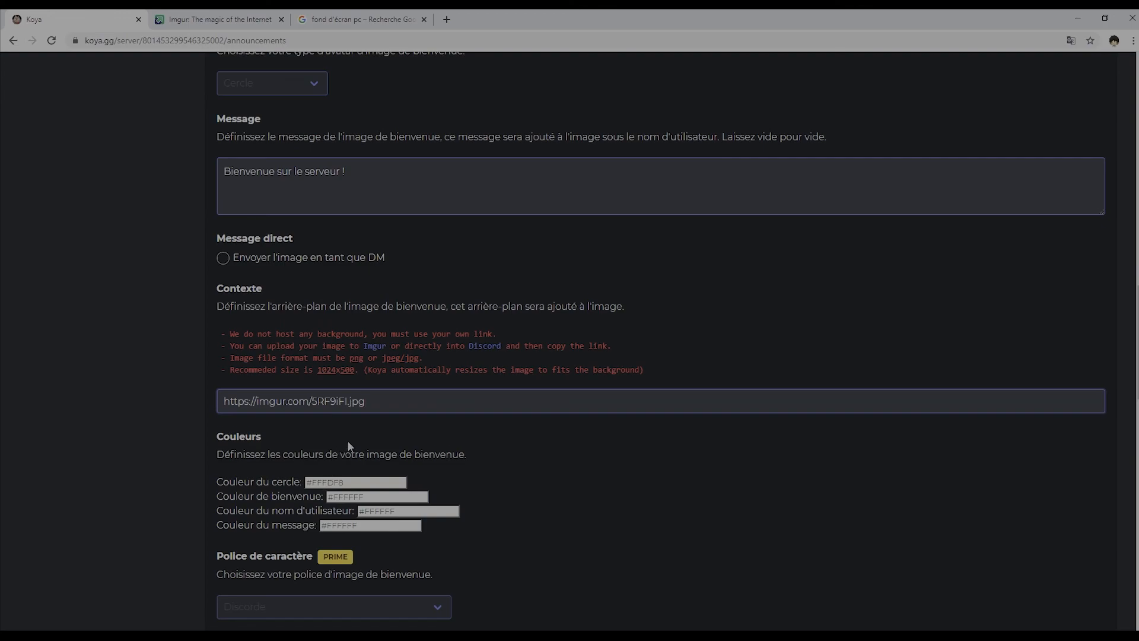
scroll(347, 442, "down", 1)
scroll(383, 457, "down", 10)
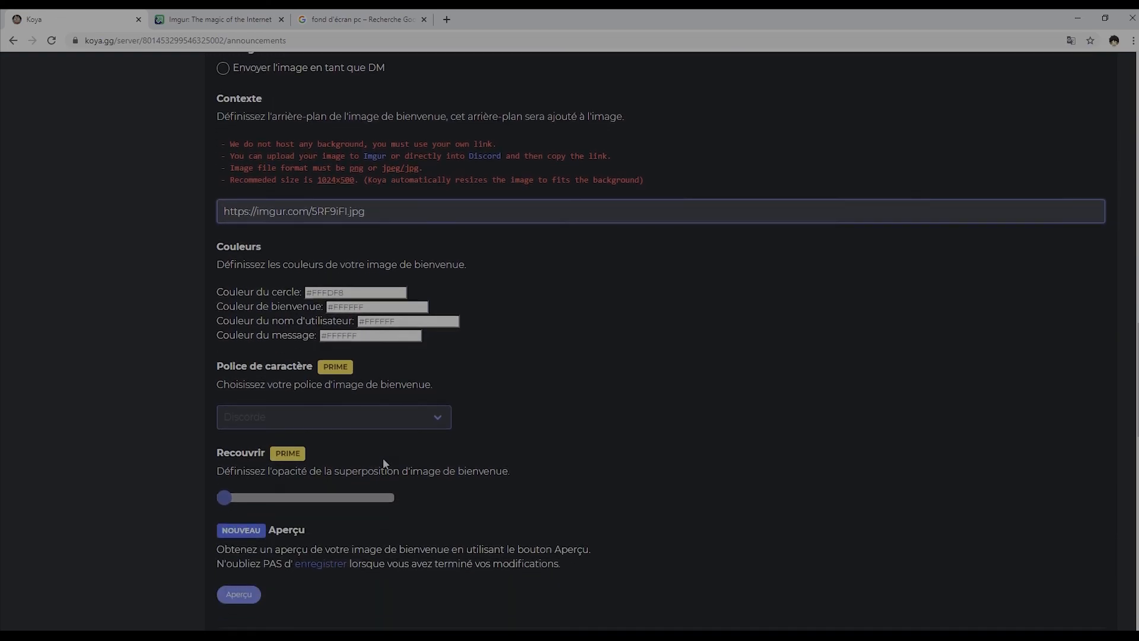
scroll(372, 519, "down", 6)
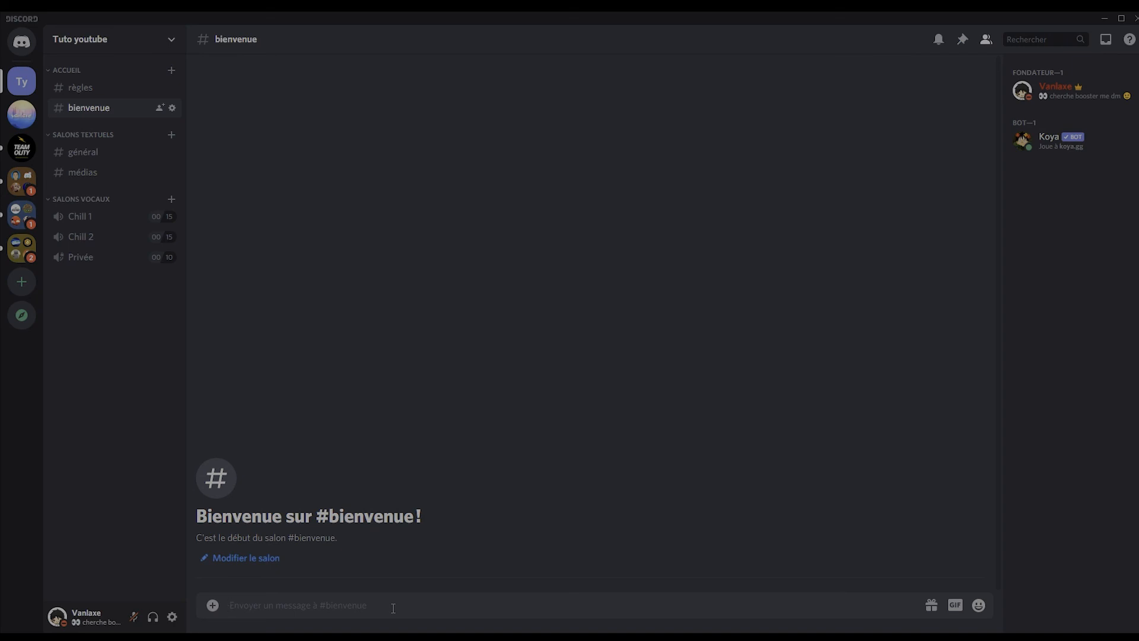
Switch to Discord, test the welcome image by sending "``welcome" in #bienvenue, and view the bot's image enlarged before closing it
type("`welcome")
key("Return")
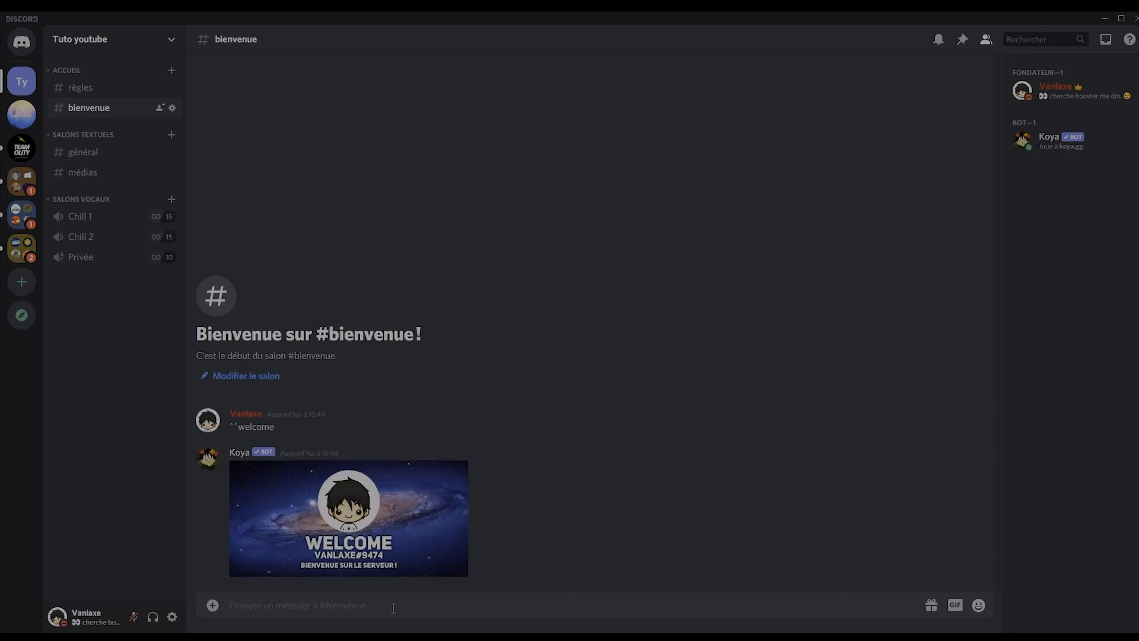
left_click(349, 515)
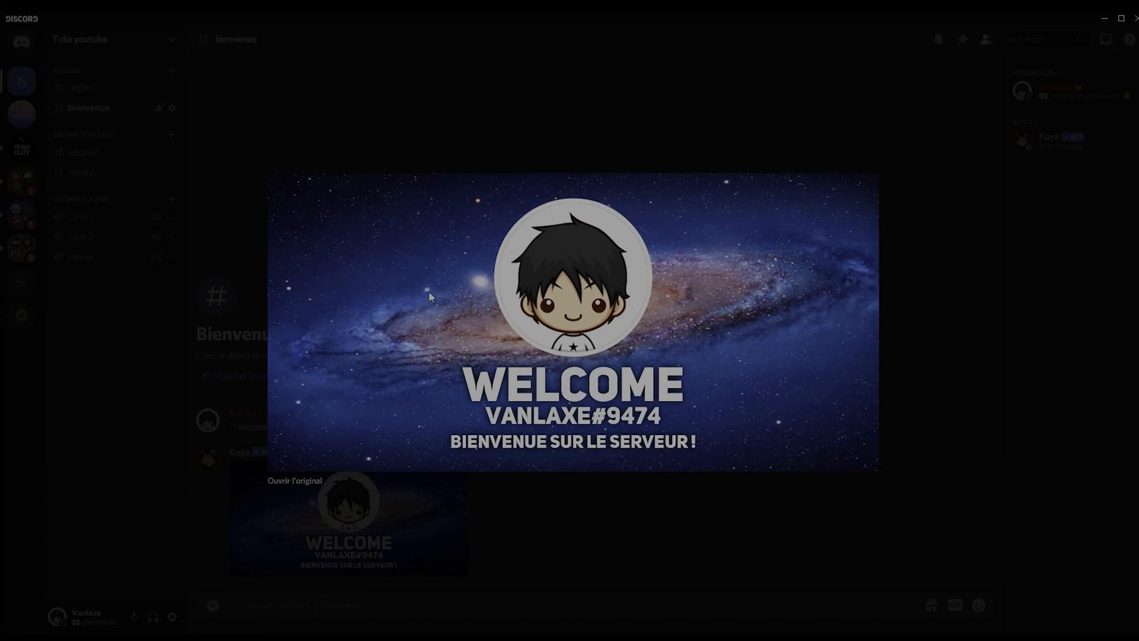
left_click(429, 541)
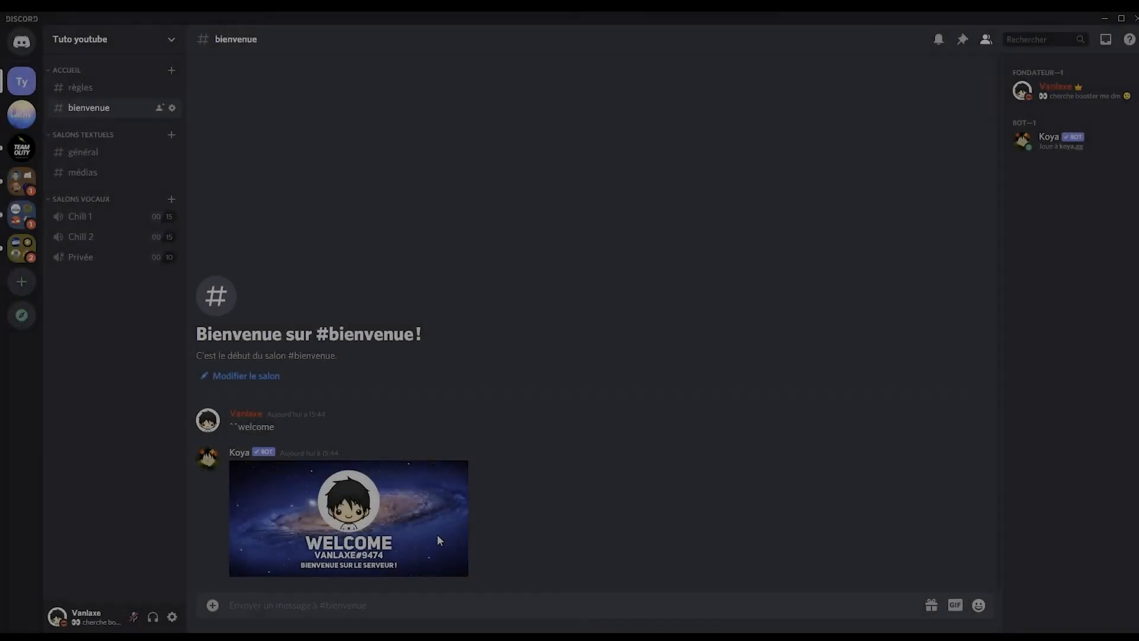